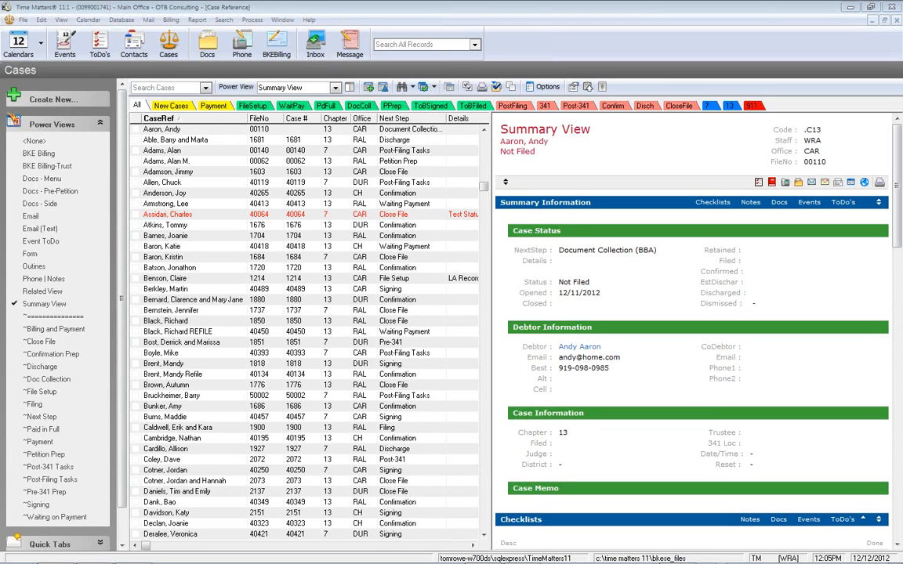
# Bring the Firefox window with the OTB Consulting site to the front
pyautogui.moveTo(314, 563)
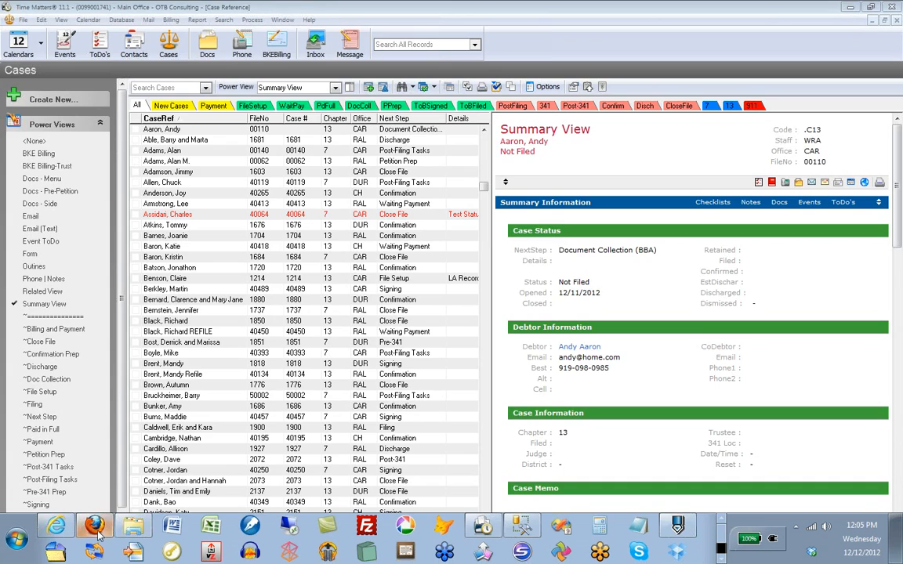
pyautogui.click(391, 527)
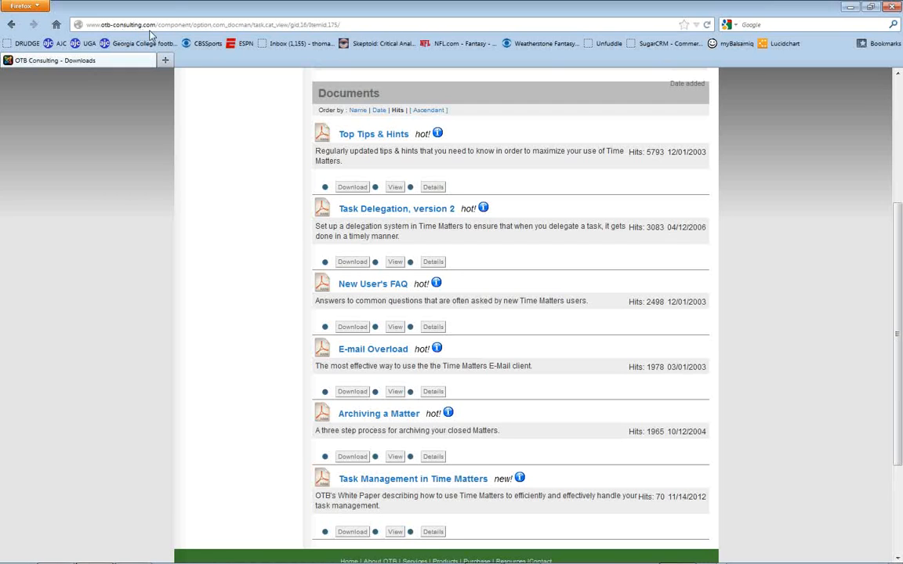
# Go to Resources > Downloads > White Papers and scroll to the Task Delegation paper
pyautogui.scroll(5, 241, 182)
pyautogui.moveTo(614, 151)
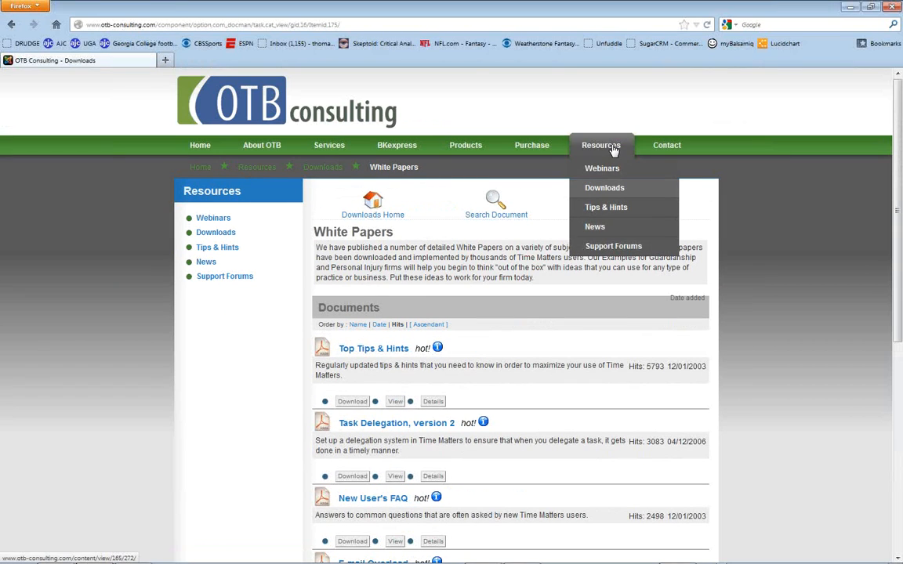
pyautogui.click(610, 190)
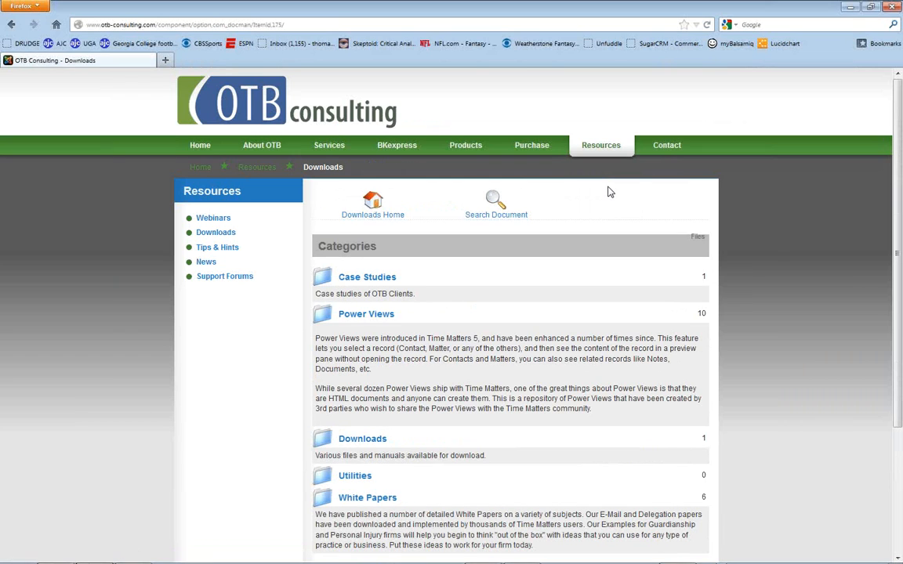
pyautogui.click(372, 499)
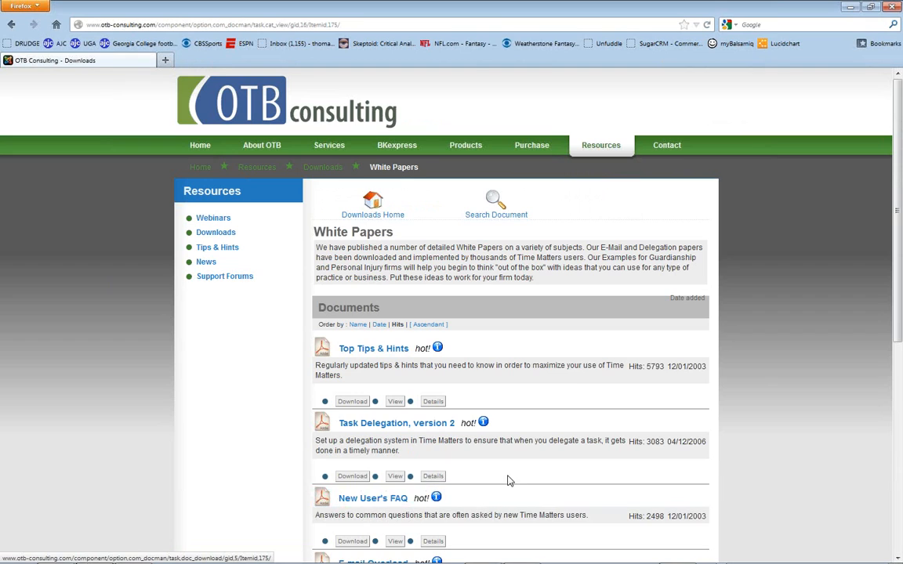
pyautogui.scroll(-2, 527, 474)
pyautogui.scroll(-2, 527, 475)
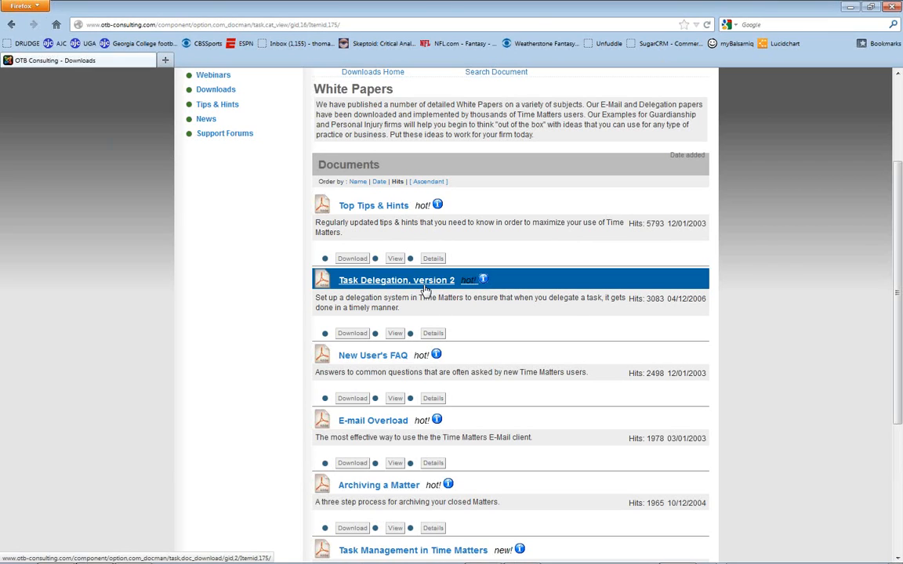
# Minimize Firefox to return to the Time Matters Cases list
pyautogui.scroll(3, 776, 257)
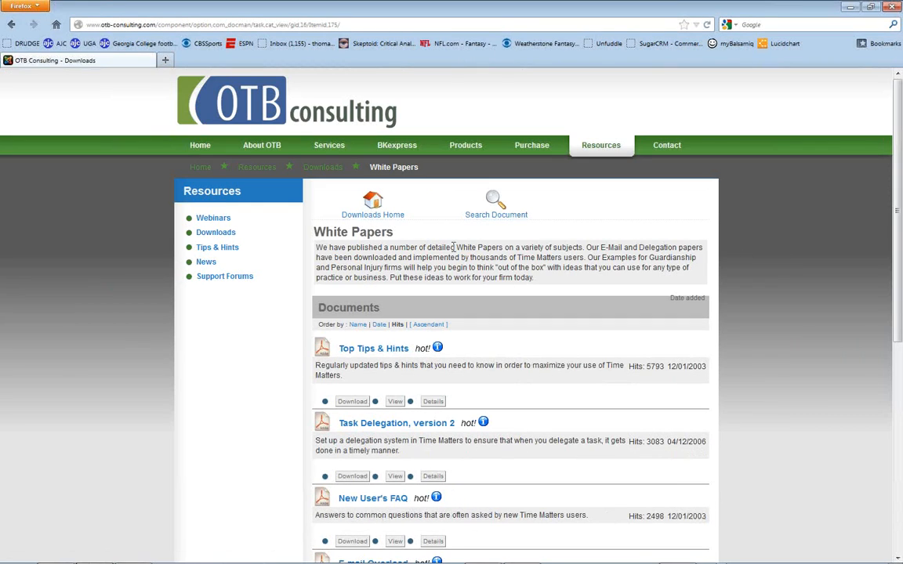
pyautogui.moveTo(402, 562)
pyautogui.click(97, 527)
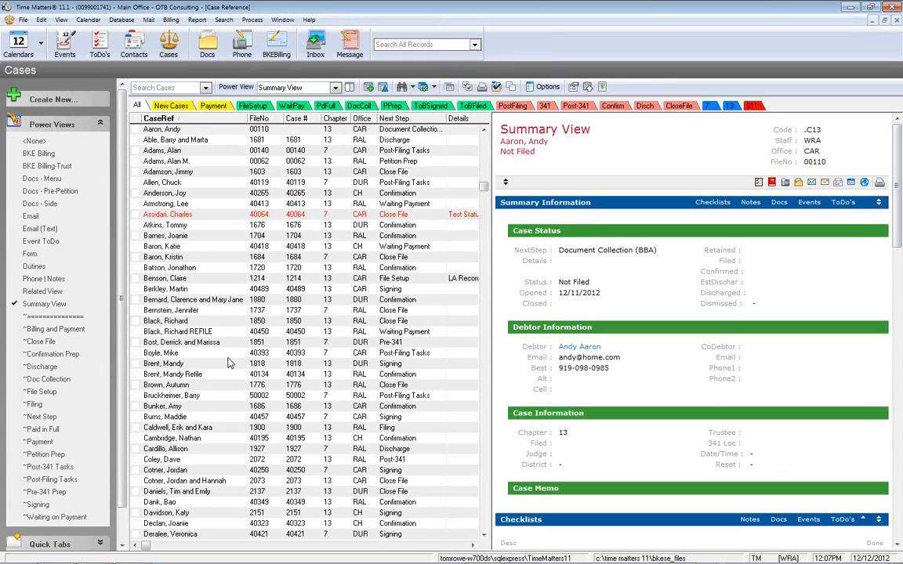
# Open the ToDo's list and compare Deleg by Me and Deleg to Me, ending on Deleg by Me
pyautogui.click(99, 52)
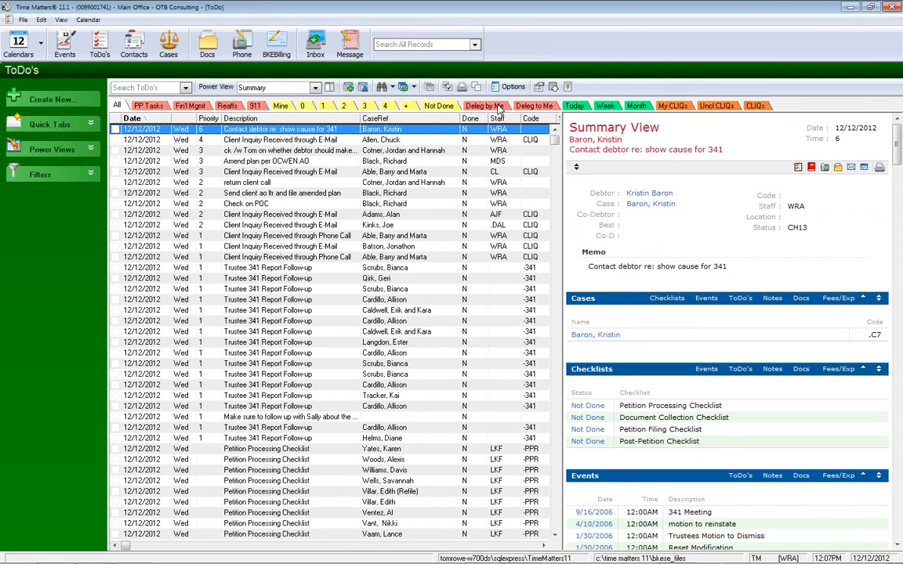
pyautogui.click(492, 105)
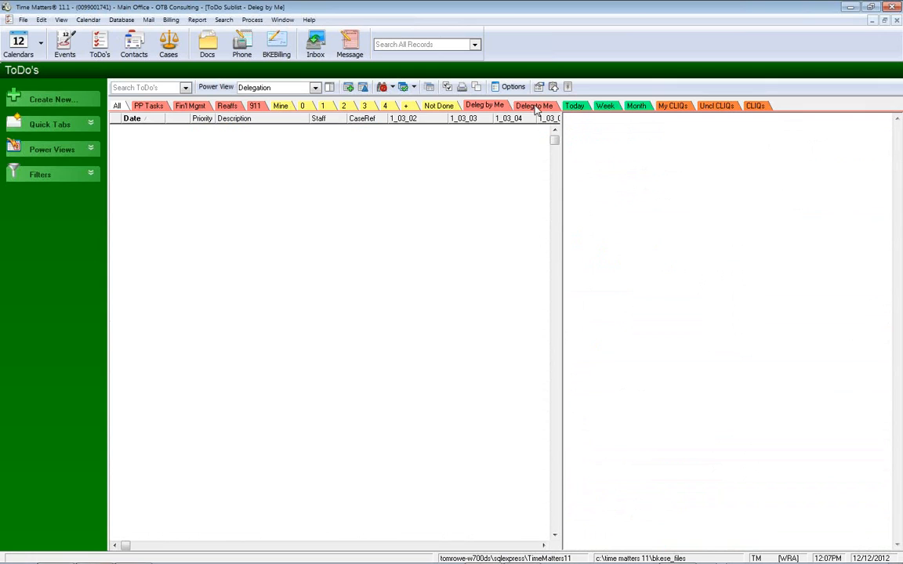
pyautogui.click(535, 105)
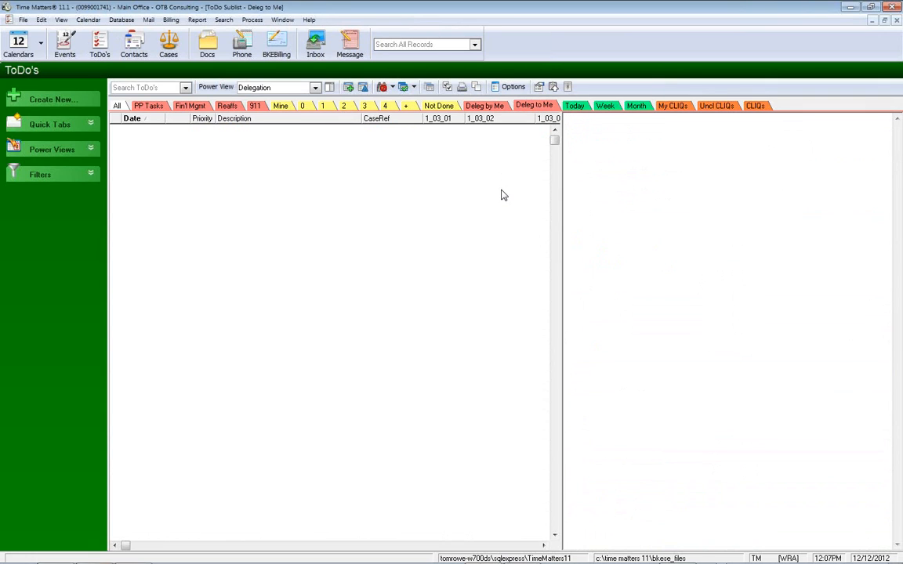
pyautogui.click(484, 105)
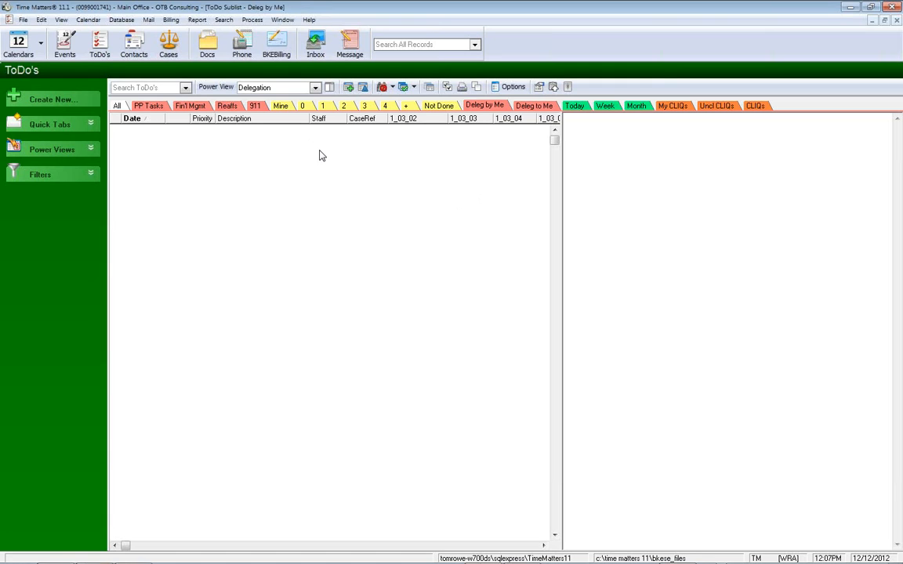
pyautogui.click(527, 105)
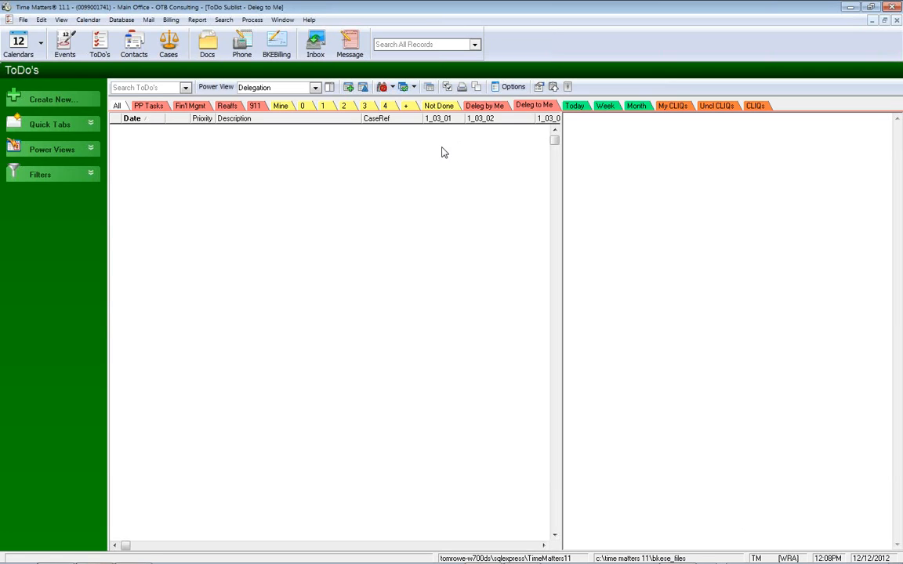
pyautogui.click(483, 105)
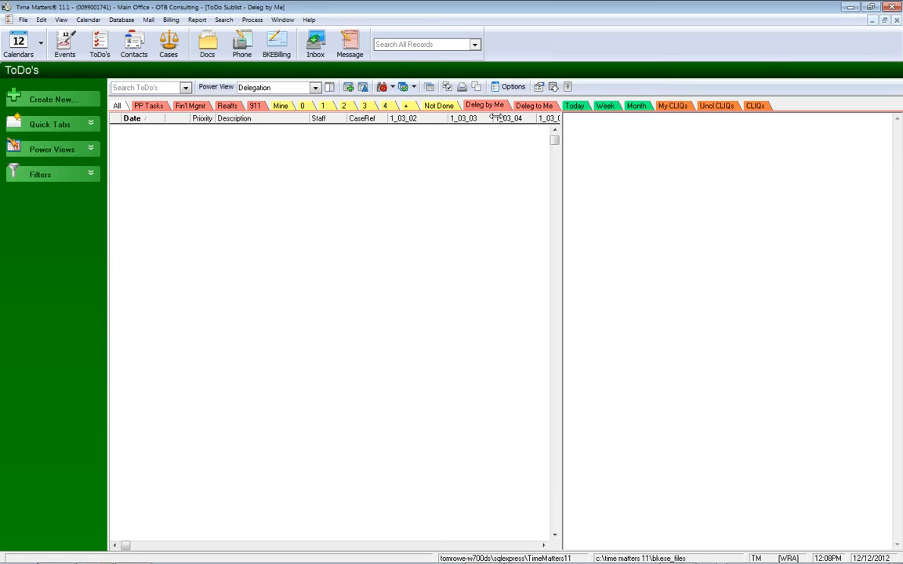
# Start a new ToDo with priority 1, code DELE, description 'This is a test delegatd d todo', staff and case
pyautogui.click(350, 88)
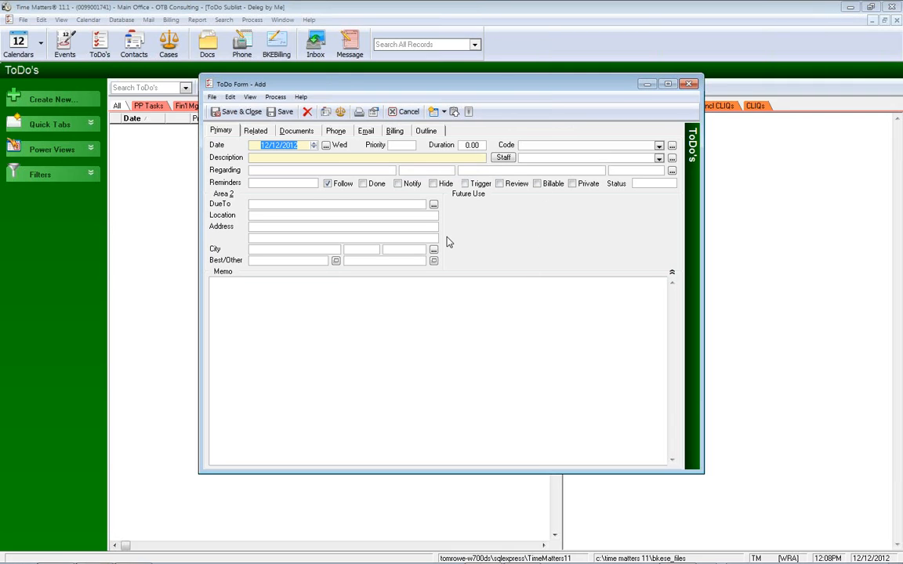
pyautogui.press('Tab')
pyautogui.press('Tab')
pyautogui.write('1')
pyautogui.press('Tab')
pyautogui.press('Tab')
pyautogui.write('dele')
pyautogui.press('Tab')
pyautogui.write('This is a test delegatd')
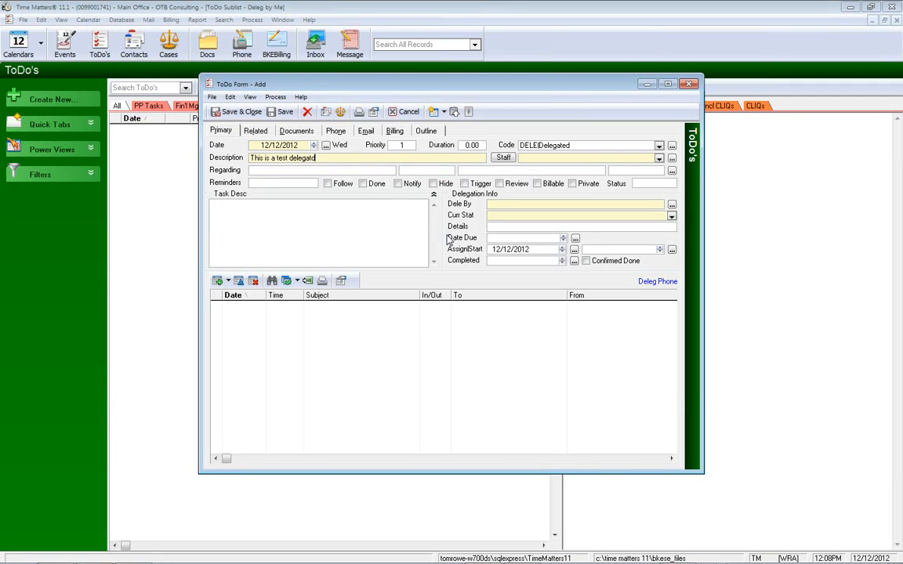
pyautogui.write(' d todo')
pyautogui.press('Tab')
pyautogui.write('wra')
pyautogui.press('Tab')
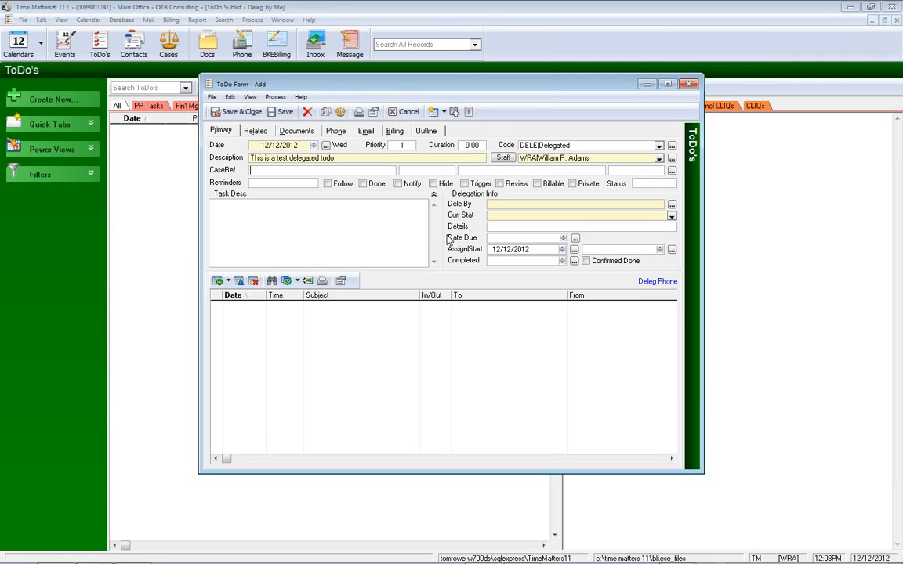
pyautogui.write('aron, Andy')
pyautogui.press('Tab')
# Enter the task note 'Please do this test task.' and the delegating staff's initials in Dele By
pyautogui.click(232, 219)
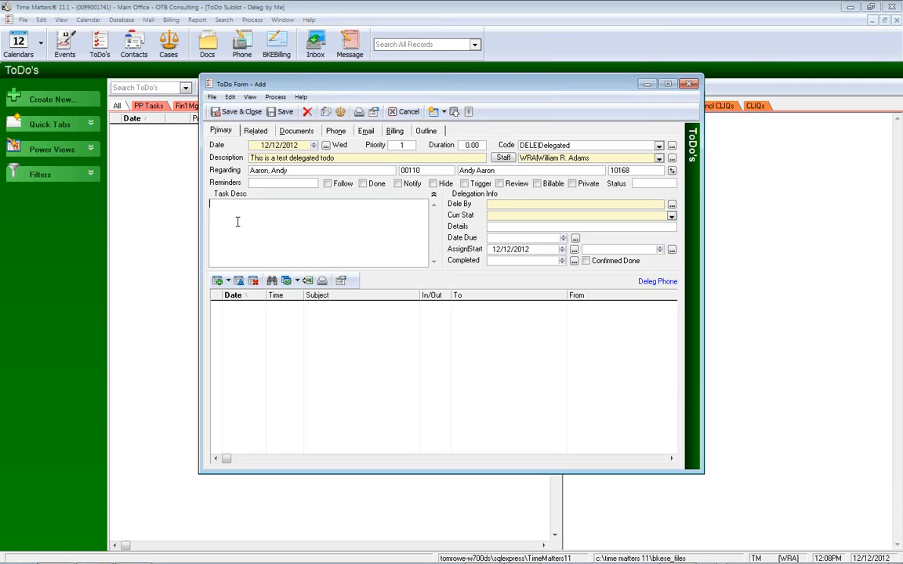
pyautogui.write('Please do this test task.')
pyautogui.click(495, 203)
pyautogui.write('WAR')
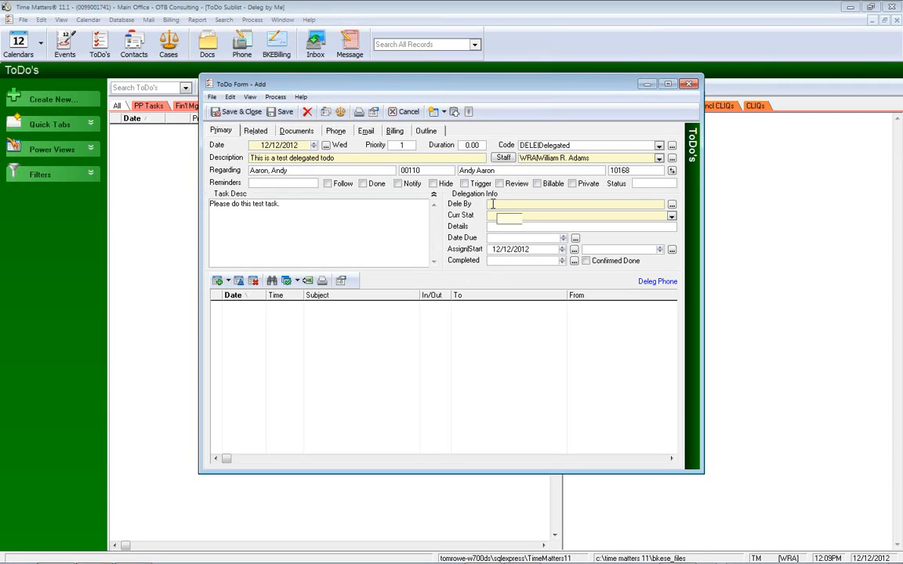
pyautogui.press('Tab')
pyautogui.hotkey('shift', 'Tab')
pyautogui.write('WRA')
# Confirm the delegator from the staff list and set Curr Stat to Not Scheduled
pyautogui.click(672, 205)
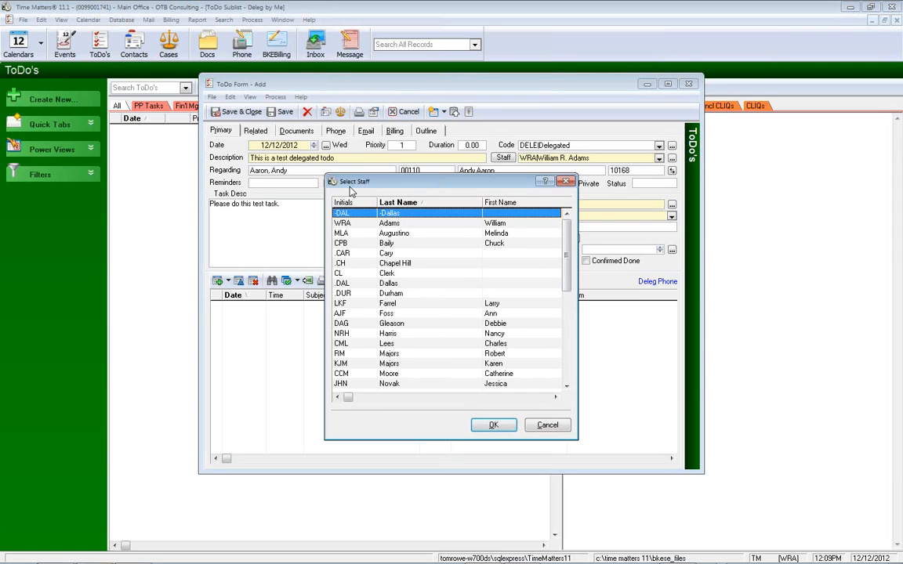
pyautogui.doubleClick(361, 226)
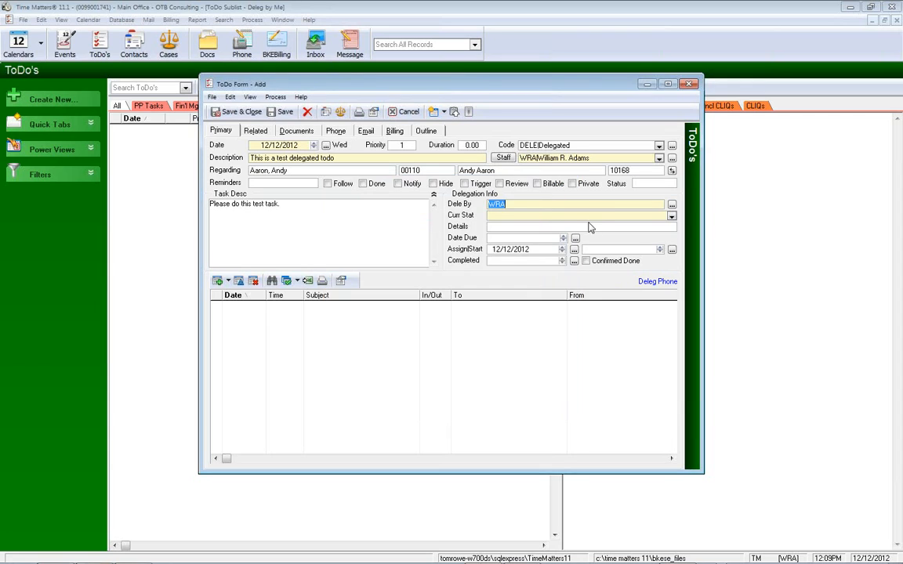
pyautogui.click(502, 218)
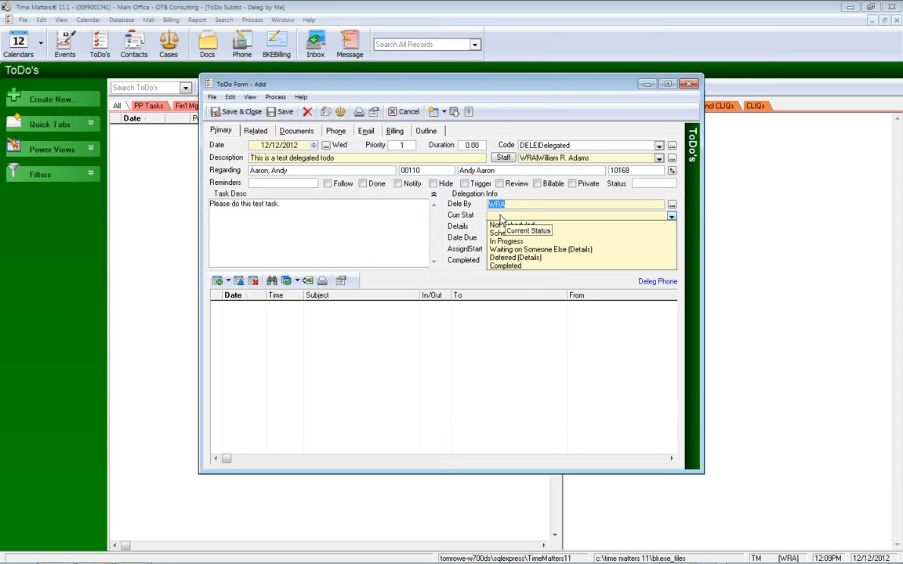
pyautogui.click(511, 225)
# Set Date Due to 12/17/2012 with the Date Calculator
pyautogui.click(500, 228)
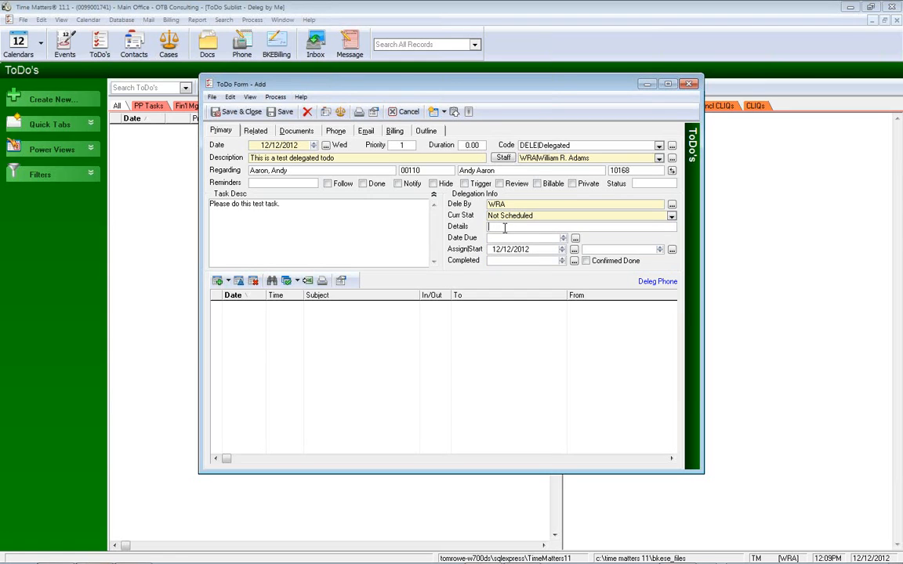
pyautogui.press('Tab')
pyautogui.click(575, 261)
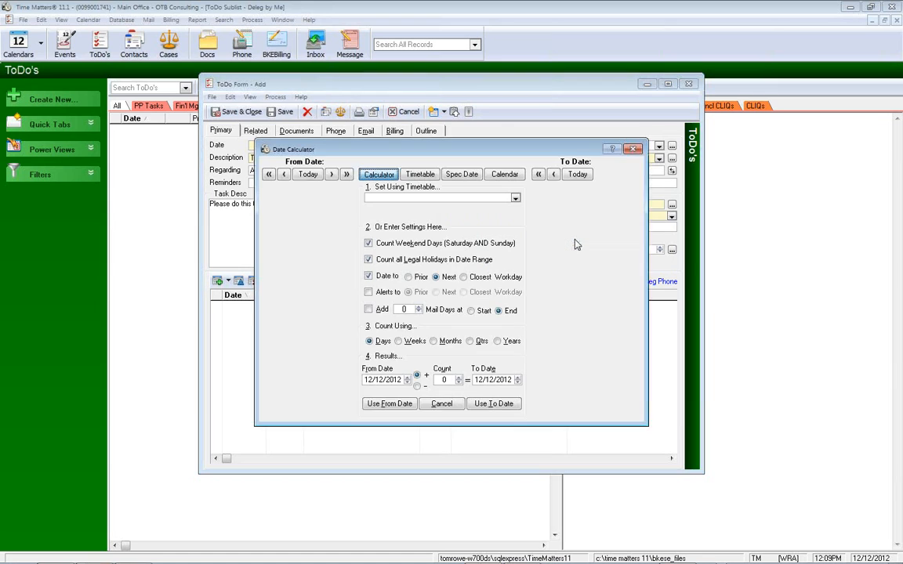
pyautogui.click(286, 240)
pyautogui.doubleClick(286, 240)
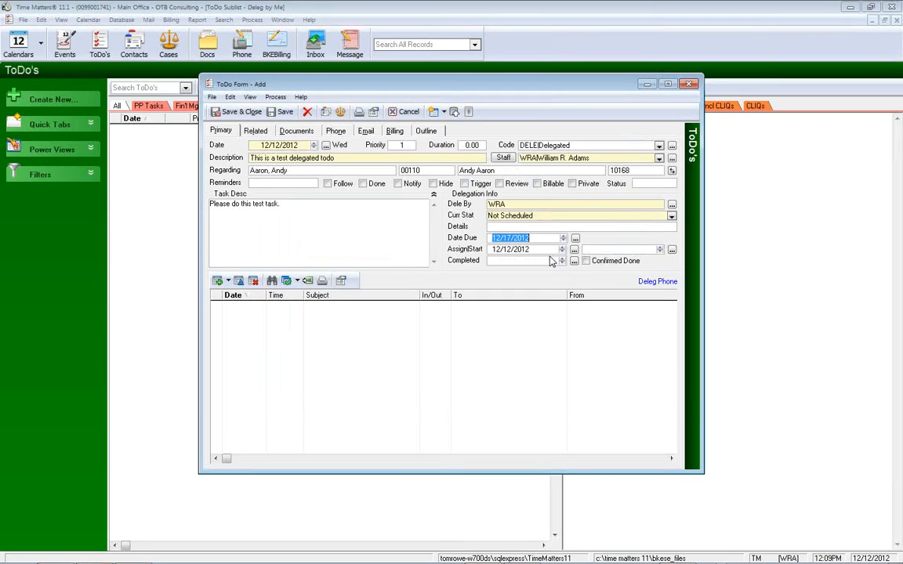
pyautogui.click(535, 237)
# Save the delegated ToDo and delete its 'New Delegated ToDo Added' message in TM Messenger
pyautogui.click(593, 158)
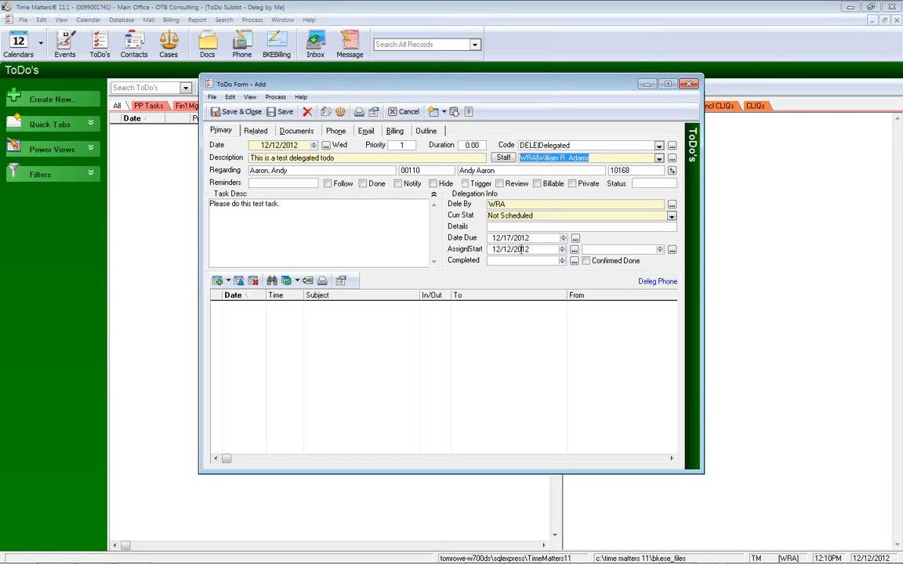
pyautogui.click(233, 114)
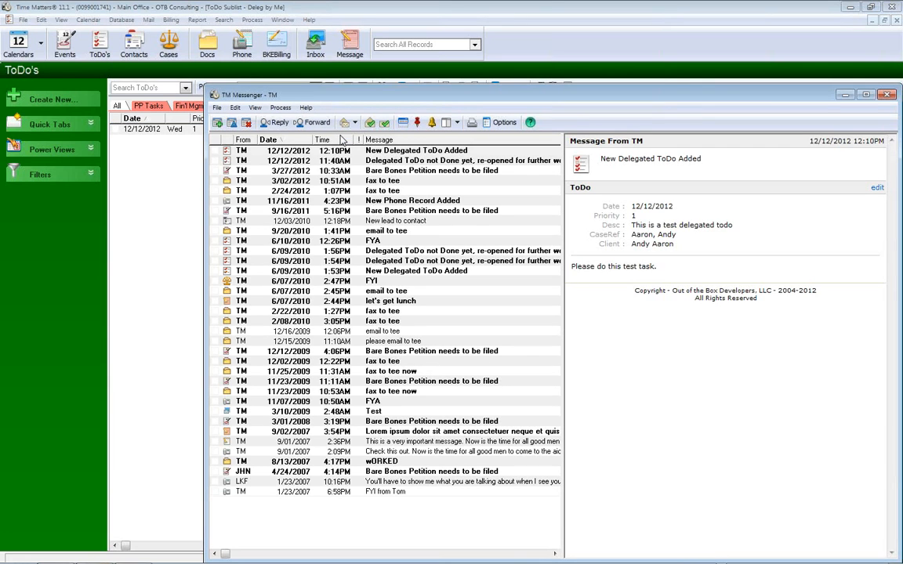
pyautogui.moveTo(332, 93); pyautogui.dragTo(270, 63)
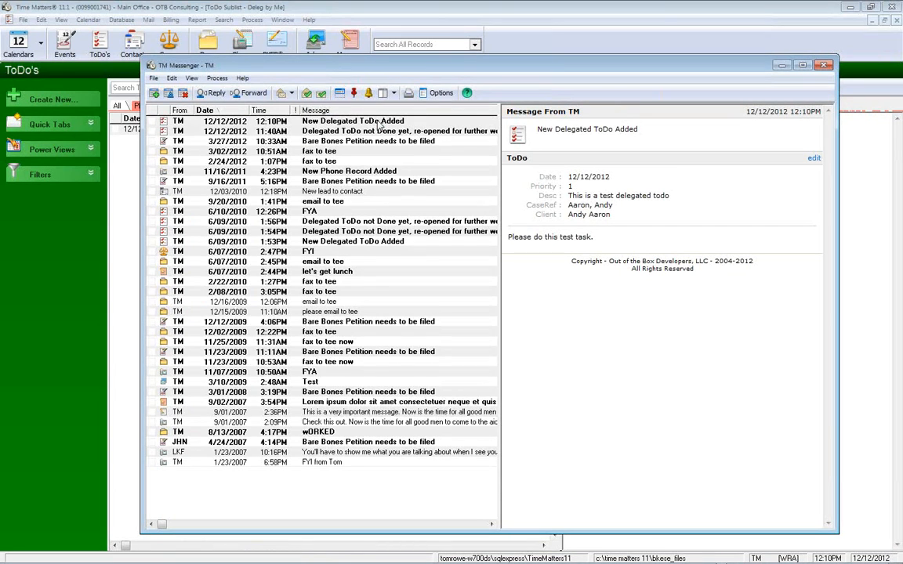
pyautogui.click(343, 121)
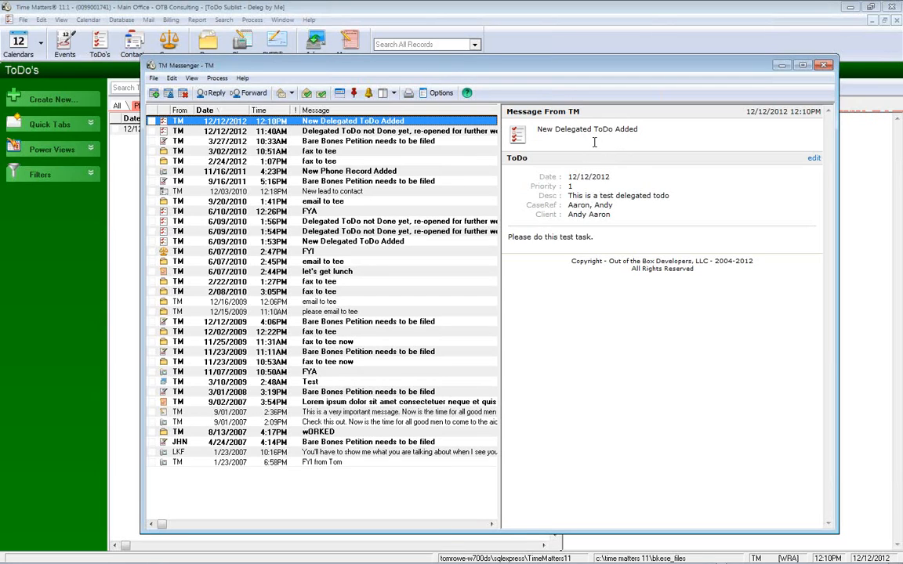
pyautogui.click(182, 93)
pyautogui.click(824, 66)
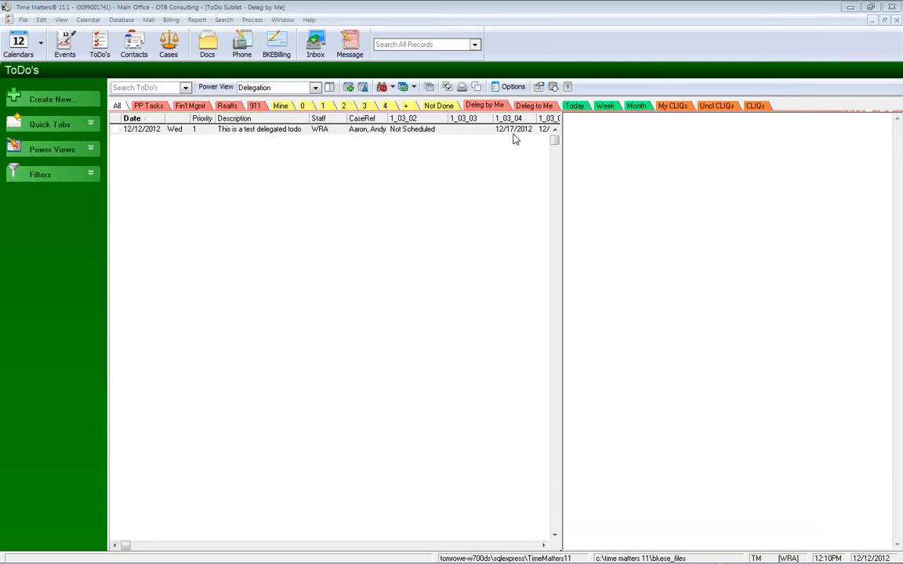
# Switch to the Deleg to Me sublist and sort it by the Priority column
pyautogui.click(534, 105)
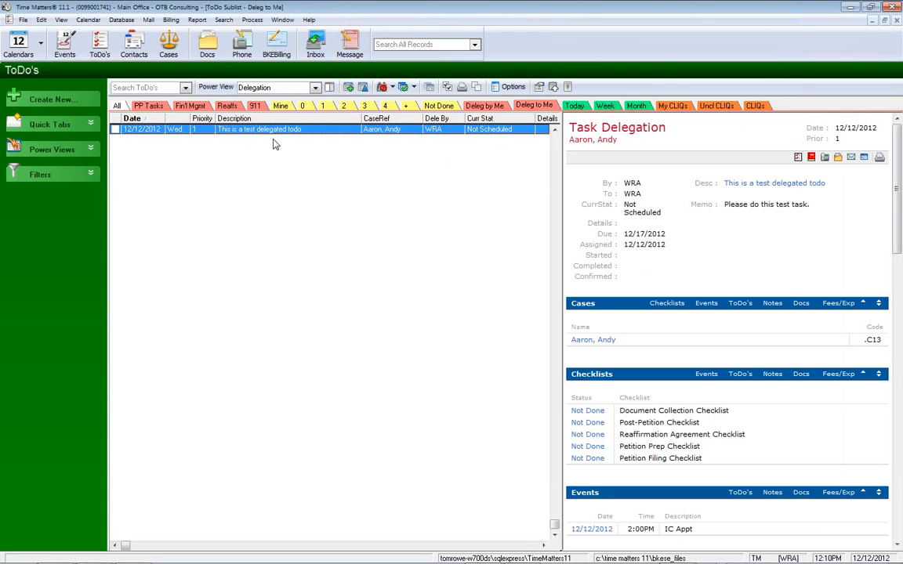
pyautogui.click(486, 107)
pyautogui.click(194, 119)
# Set the delegated ToDo's Curr Stat to In Progress and its Start date to today, 12/12/2012
pyautogui.doubleClick(440, 132)
pyautogui.click(494, 216)
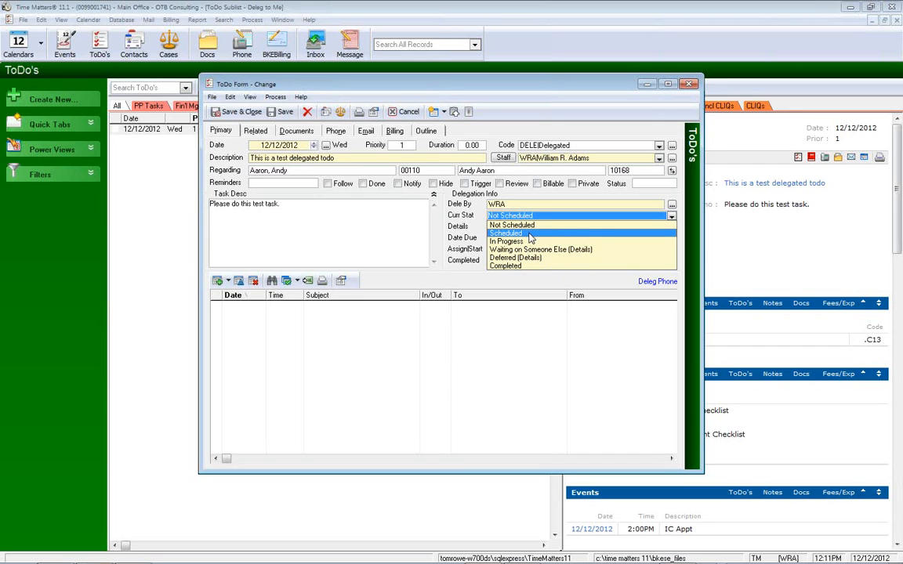
pyautogui.click(525, 241)
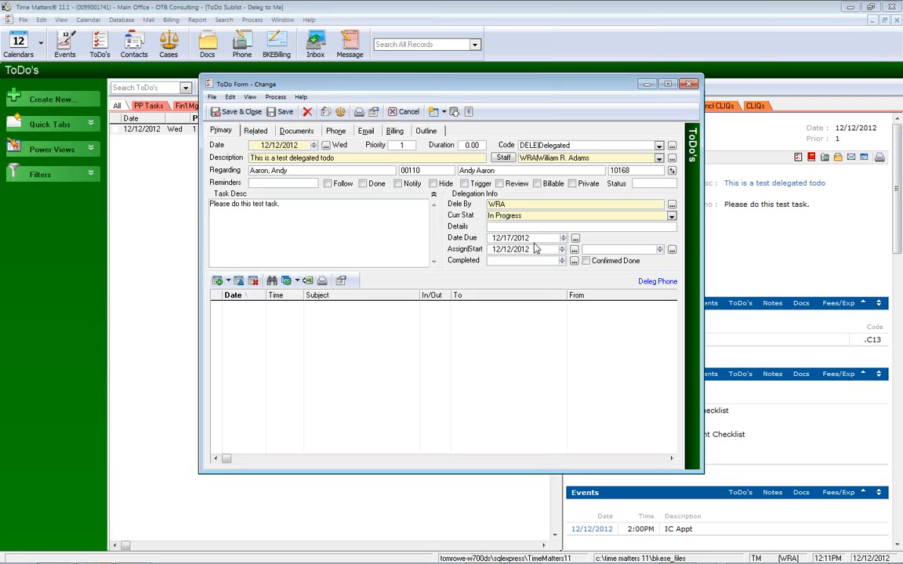
pyautogui.moveTo(535, 239); pyautogui.dragTo(490, 232)
pyautogui.click(599, 250)
pyautogui.press('t')
pyautogui.press('Tab')
# Add the line 'These are notes' to the Task Desc and save the ToDo
pyautogui.click(292, 206)
pyautogui.press('Return')
pyautogui.write('These are notes.')
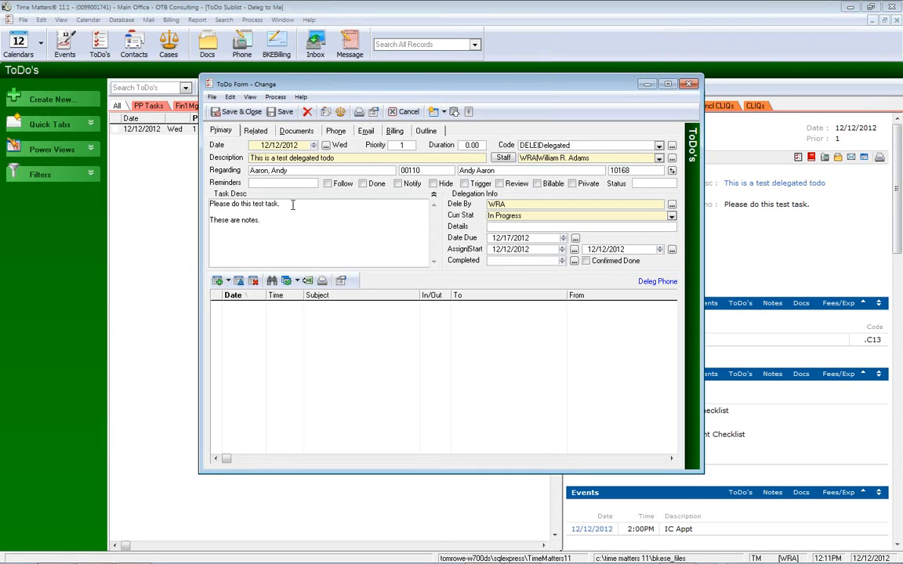
pyautogui.click(227, 112)
pyautogui.click(310, 127)
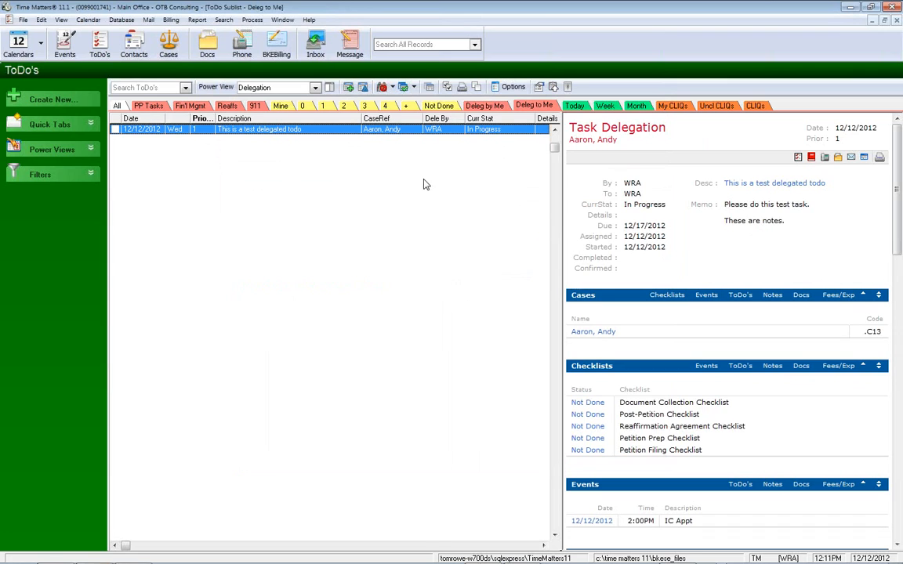
pyautogui.doubleClick(308, 130)
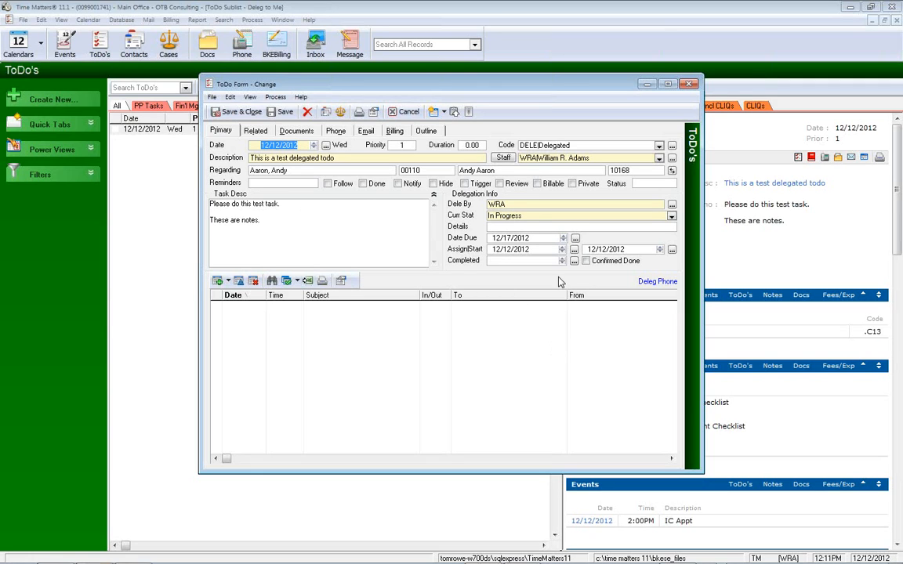
pyautogui.click(295, 113)
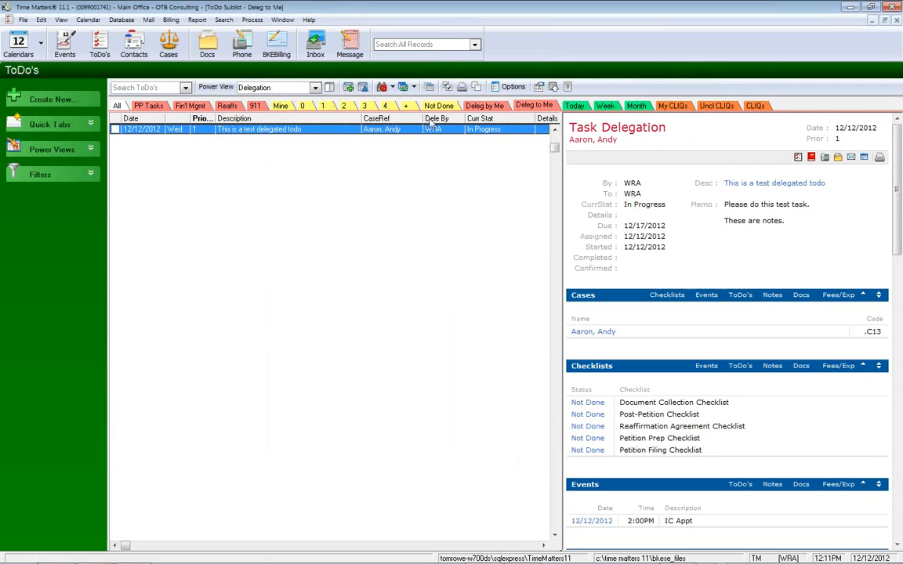
pyautogui.click(483, 108)
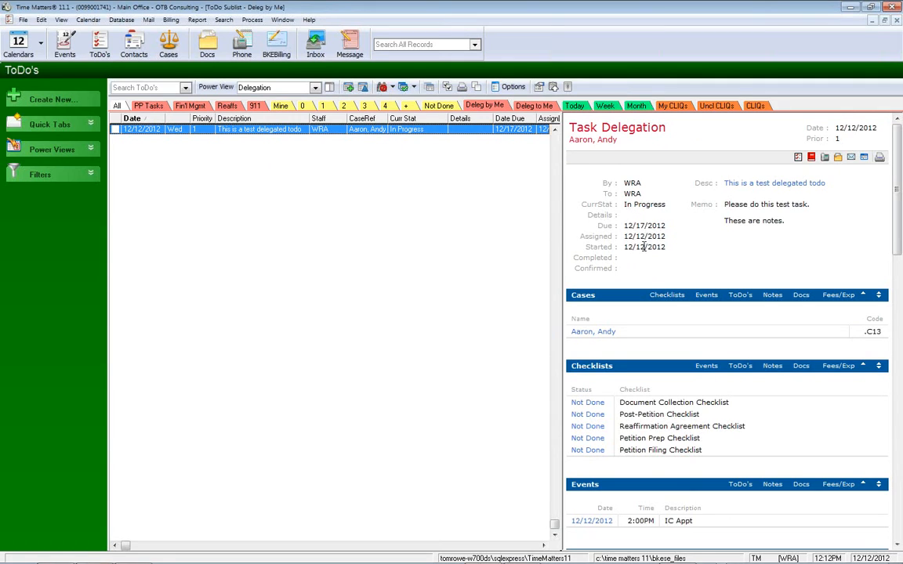
pyautogui.click(521, 105)
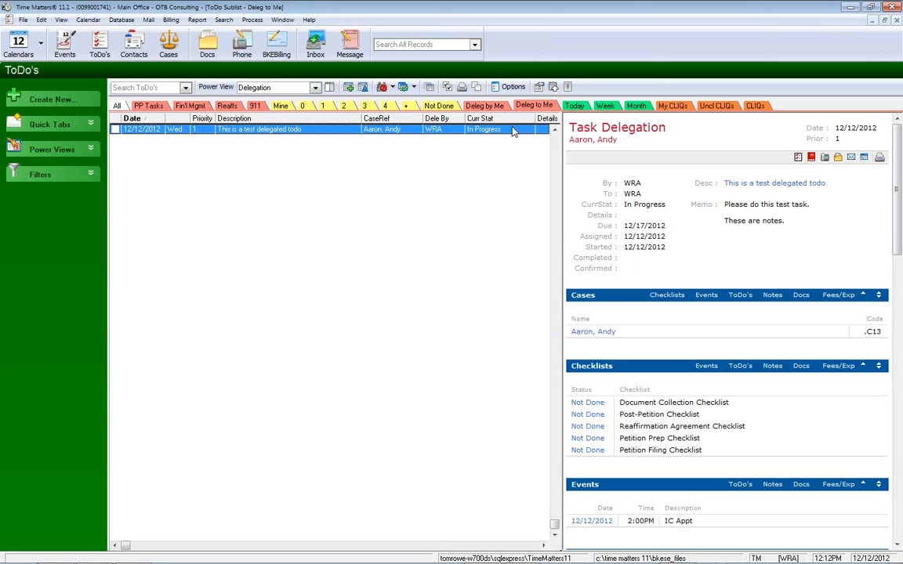
# Mark the delegated ToDo Done, save it, and view it in Deleg by Me
pyautogui.doubleClick(396, 131)
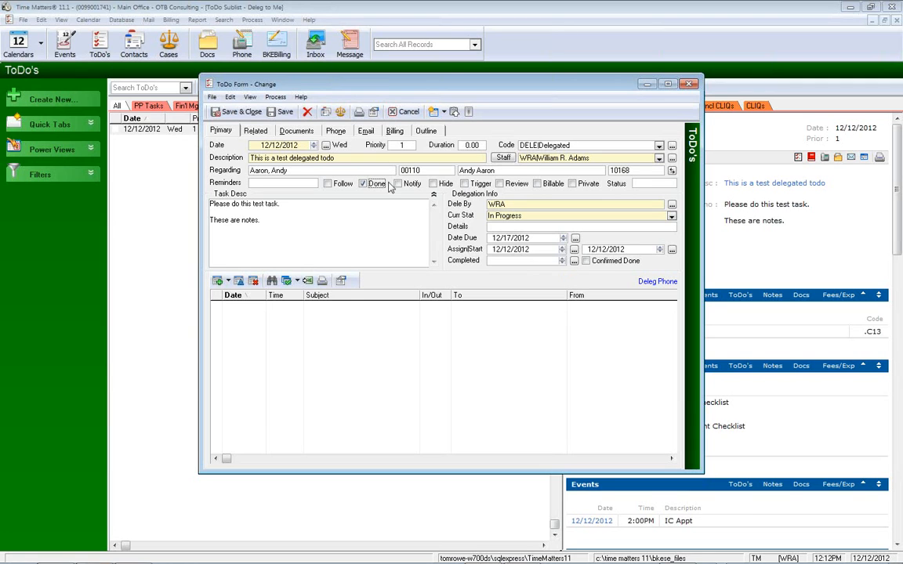
pyautogui.click(235, 111)
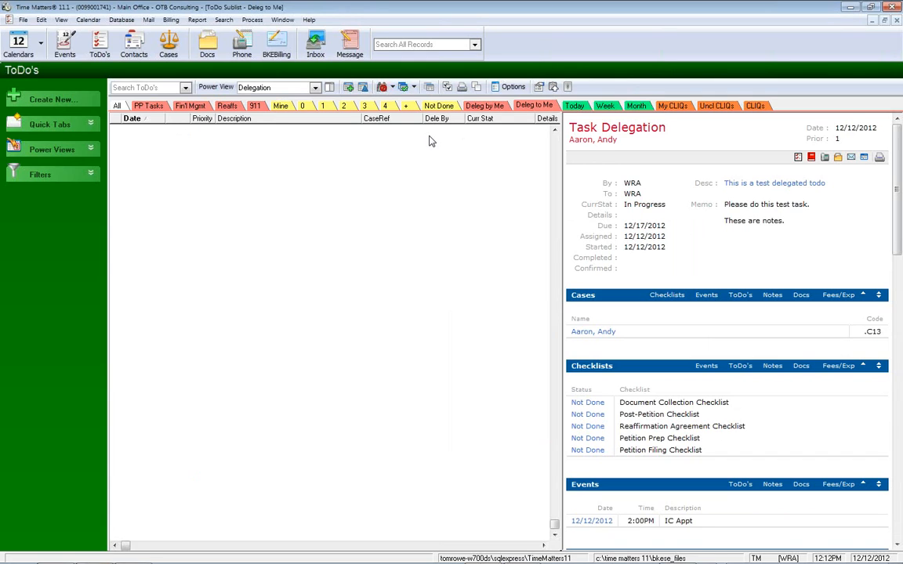
pyautogui.click(488, 107)
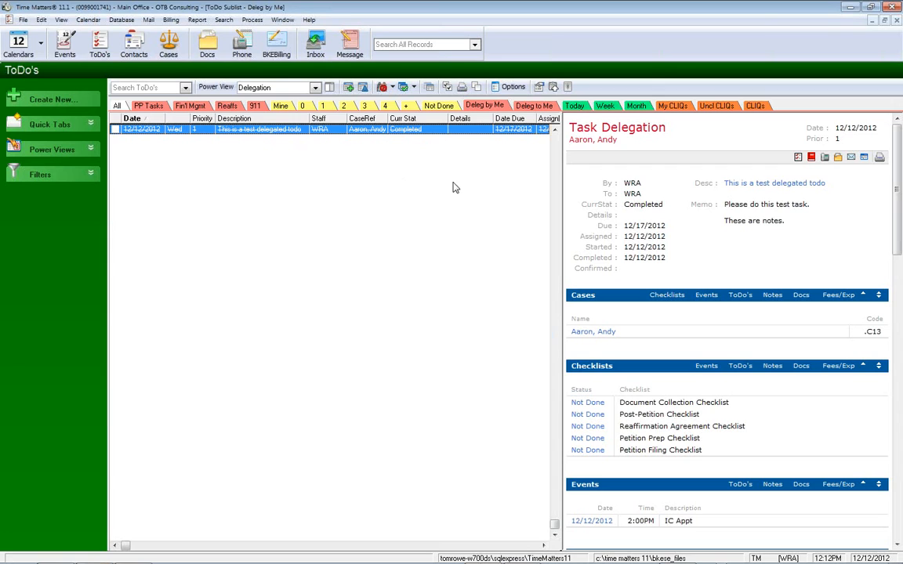
pyautogui.click(627, 206)
pyautogui.doubleClick(381, 129)
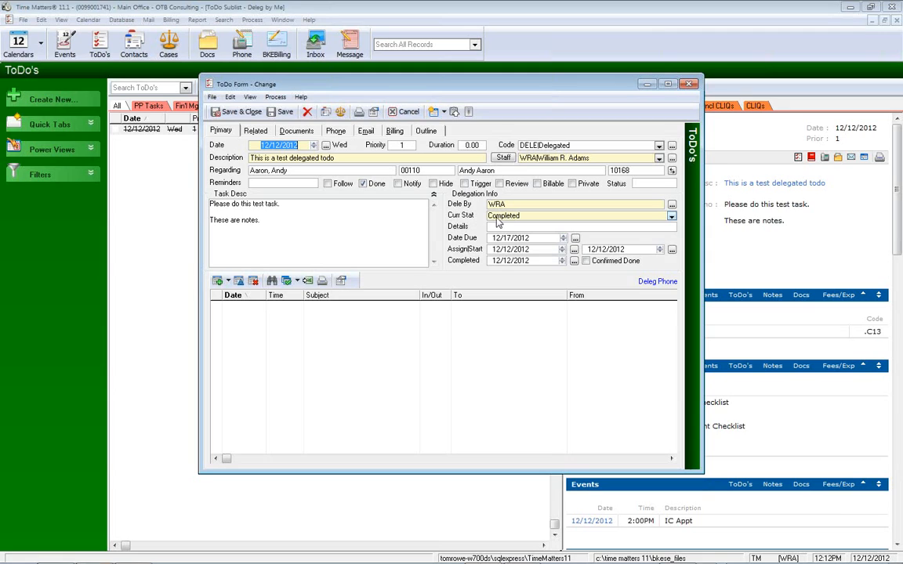
pyautogui.click(524, 260)
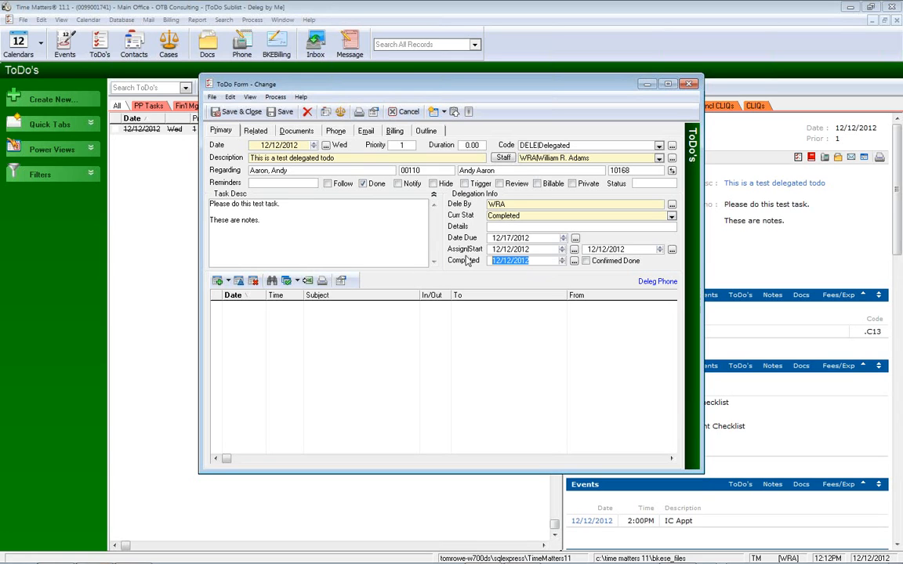
pyautogui.click(398, 115)
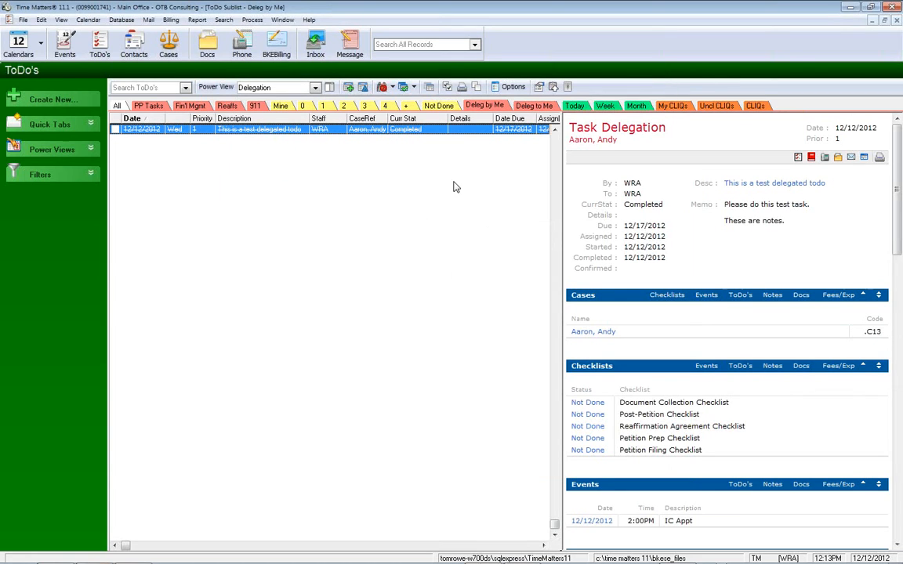
pyautogui.click(780, 296)
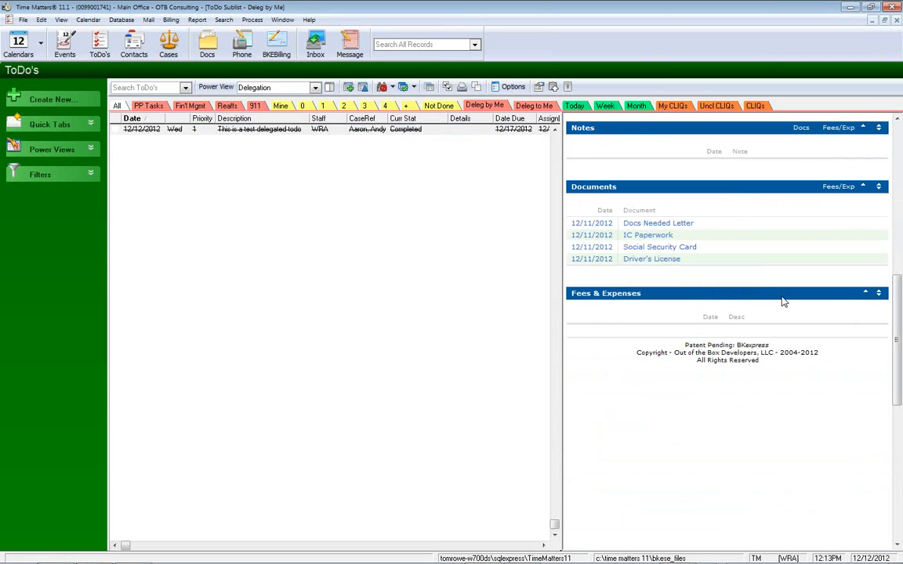
pyautogui.scroll(-2, 821, 177)
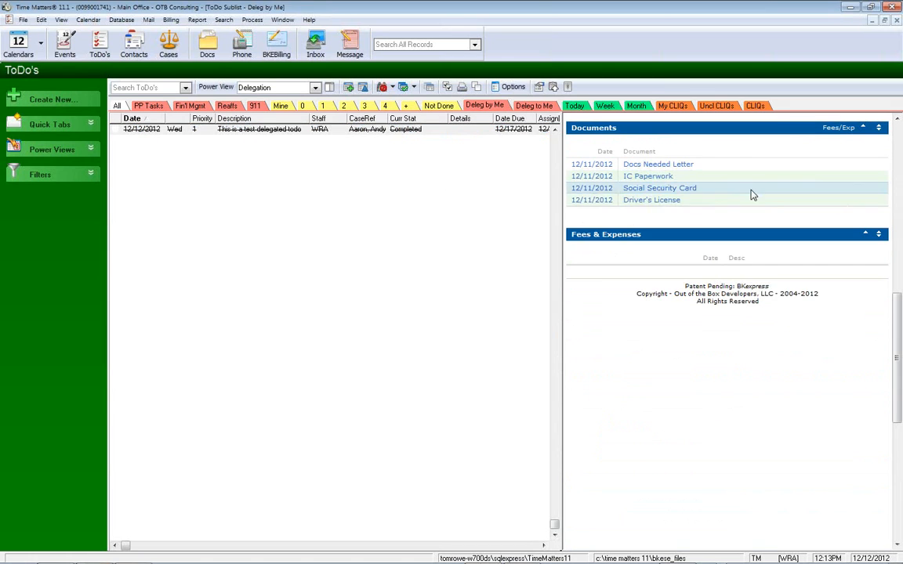
pyautogui.scroll(10, 758, 204)
pyautogui.scroll(3, 706, 235)
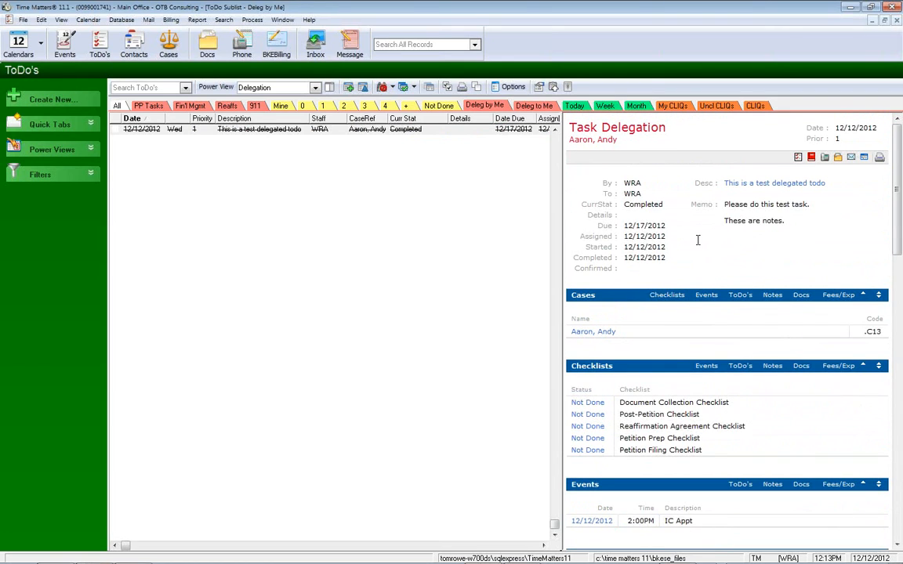
# Untick Done on the completed ToDo, save it, and dismiss the reopened notice in TM Messenger
pyautogui.doubleClick(384, 130)
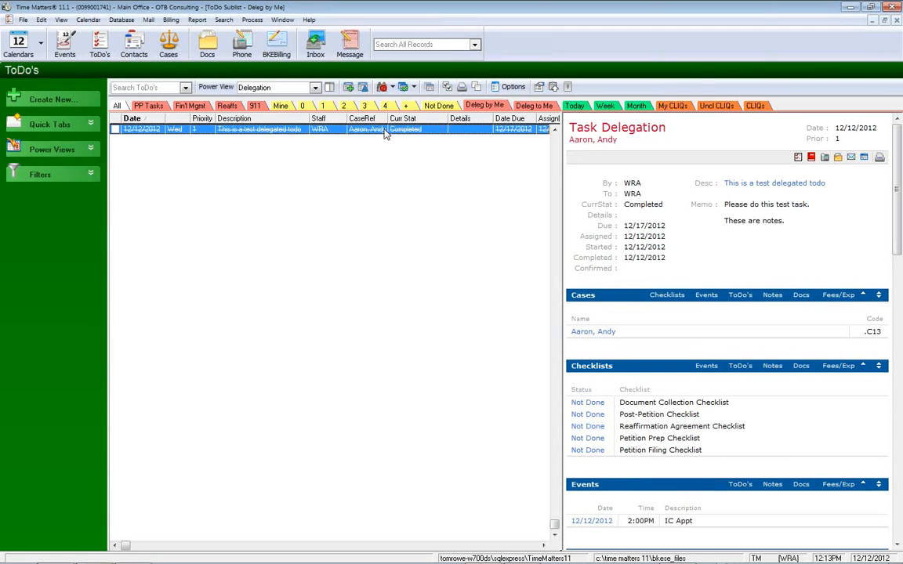
pyautogui.click(373, 185)
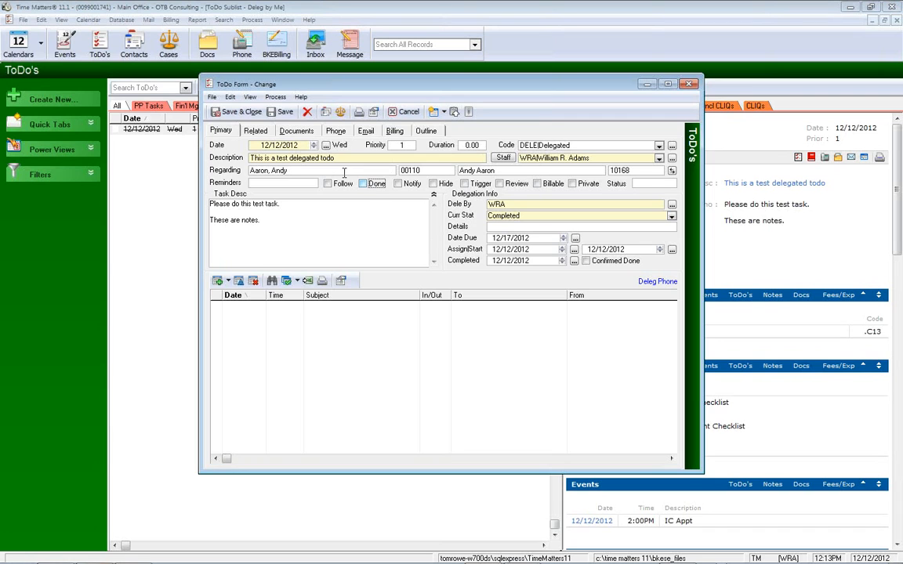
pyautogui.click(239, 113)
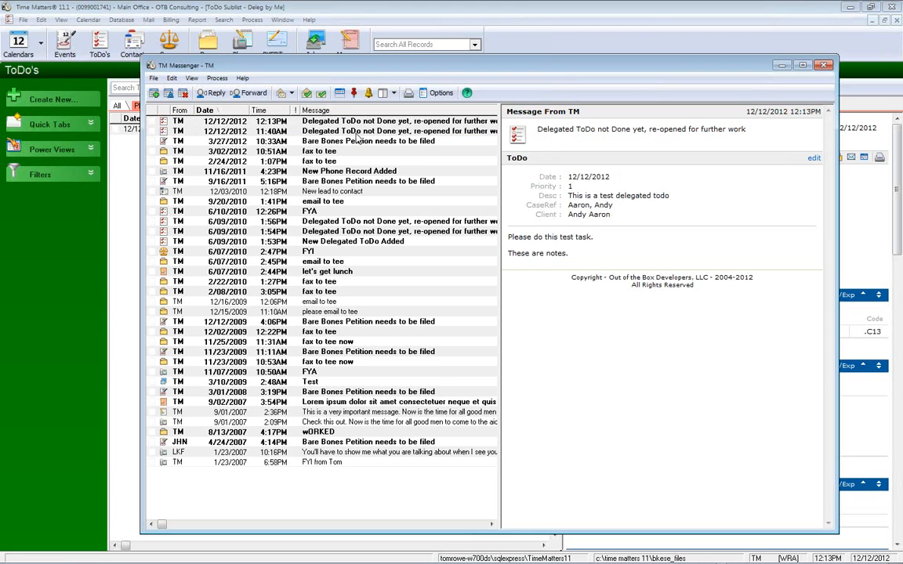
pyautogui.click(335, 122)
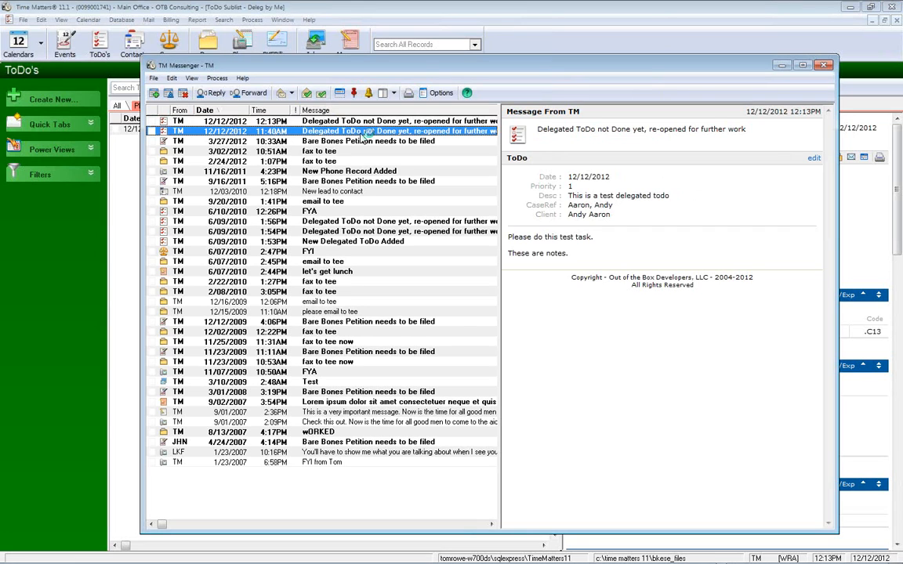
pyautogui.moveTo(382, 72); pyautogui.dragTo(386, 88)
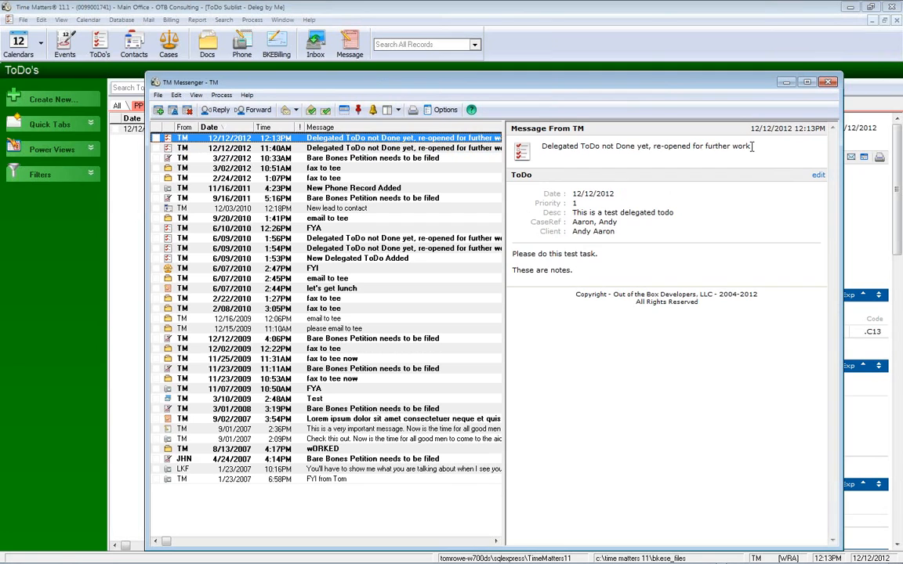
pyautogui.click(829, 83)
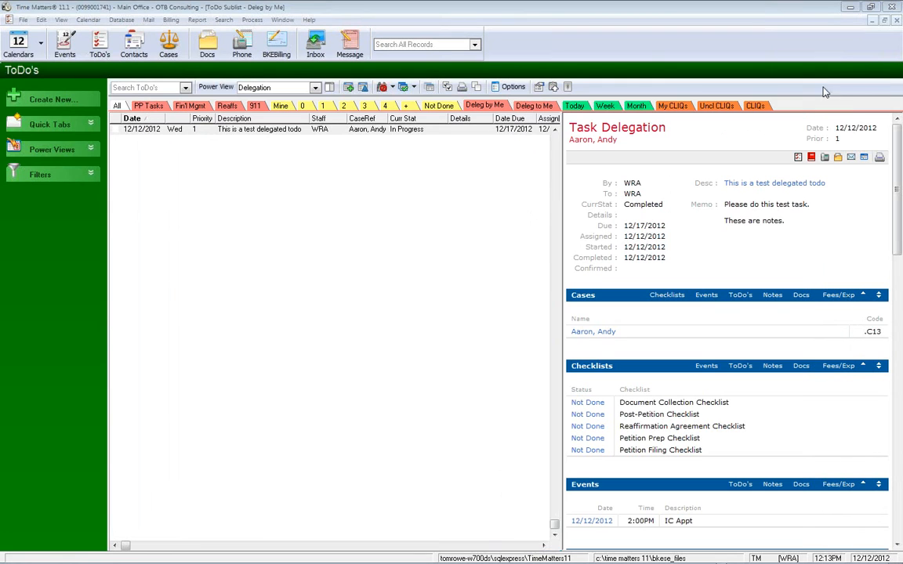
# Mark the delegated todo Done again and see it Completed on 12/12/2012 under Deleg by Me
pyautogui.doubleClick(439, 129)
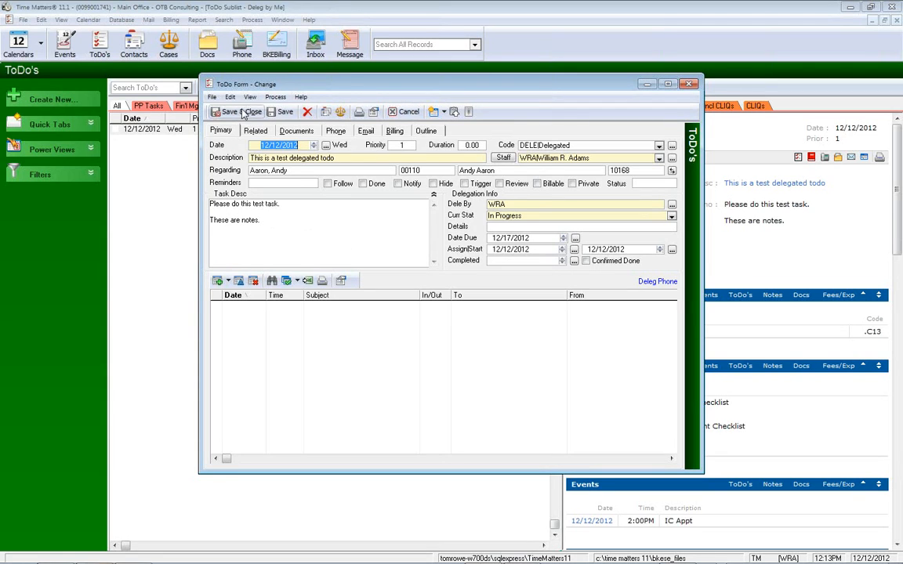
pyautogui.click(362, 183)
pyautogui.click(248, 110)
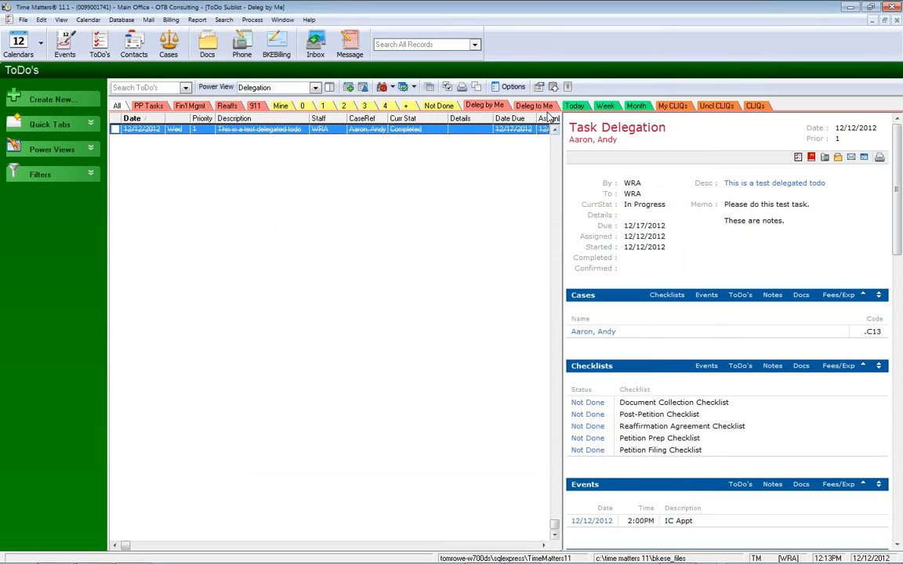
pyautogui.click(482, 106)
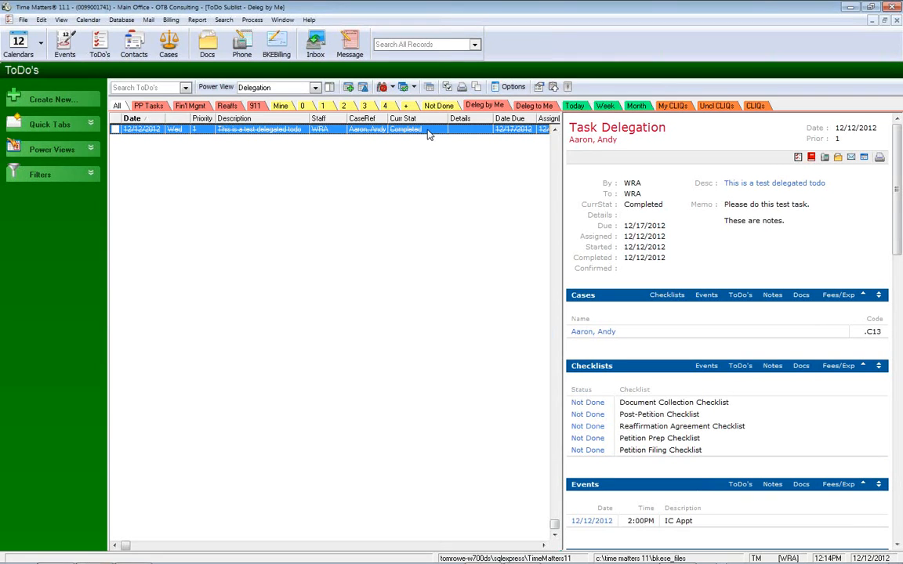
# Tick Confirmed Done on the completed todo and save it, emptying the Deleg by Me list
pyautogui.doubleClick(429, 133)
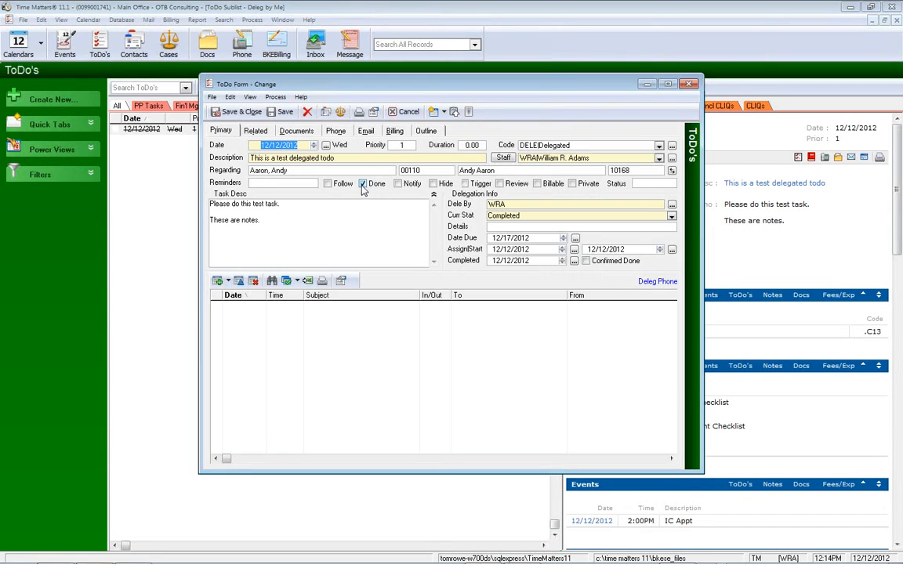
pyautogui.click(586, 261)
pyautogui.click(235, 111)
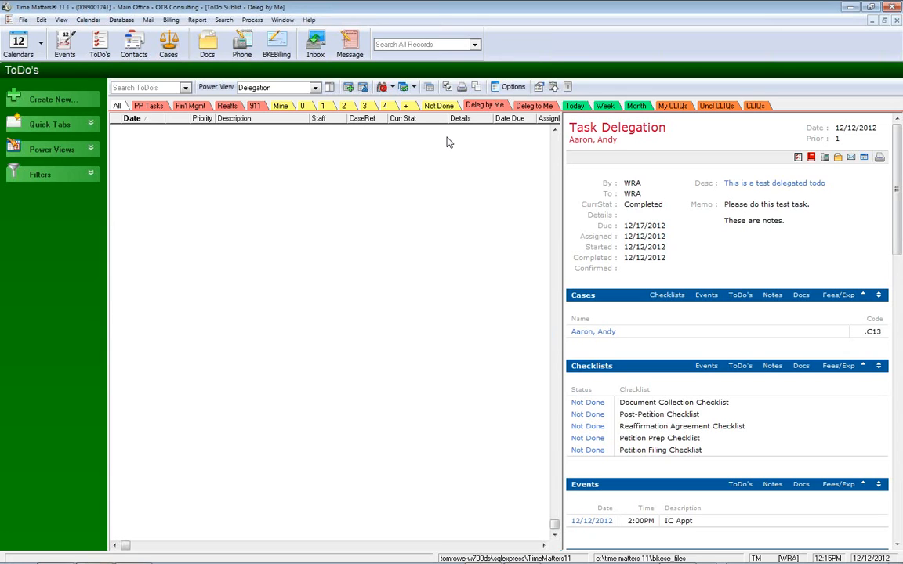
pyautogui.click(23, 20)
pyautogui.moveTo(47, 105)
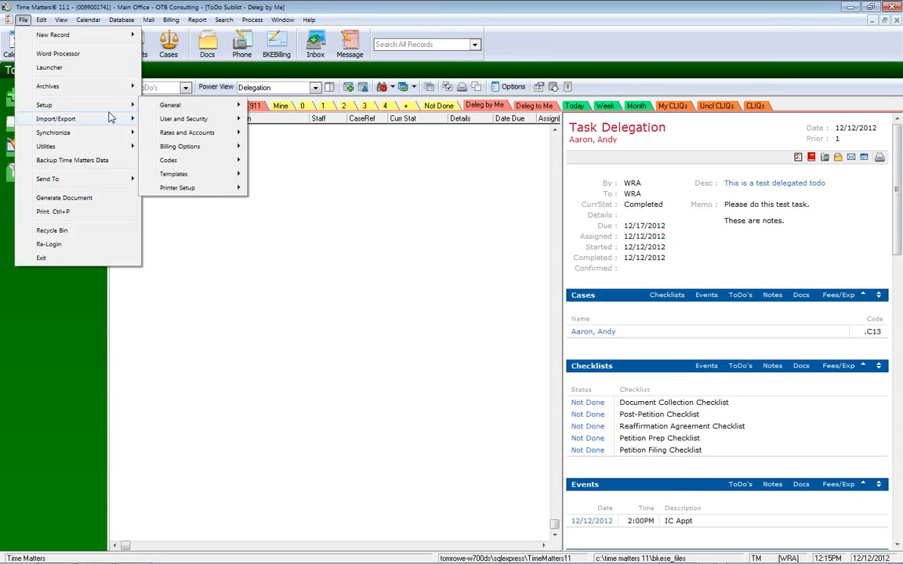
pyautogui.moveTo(180, 160)
pyautogui.click(294, 187)
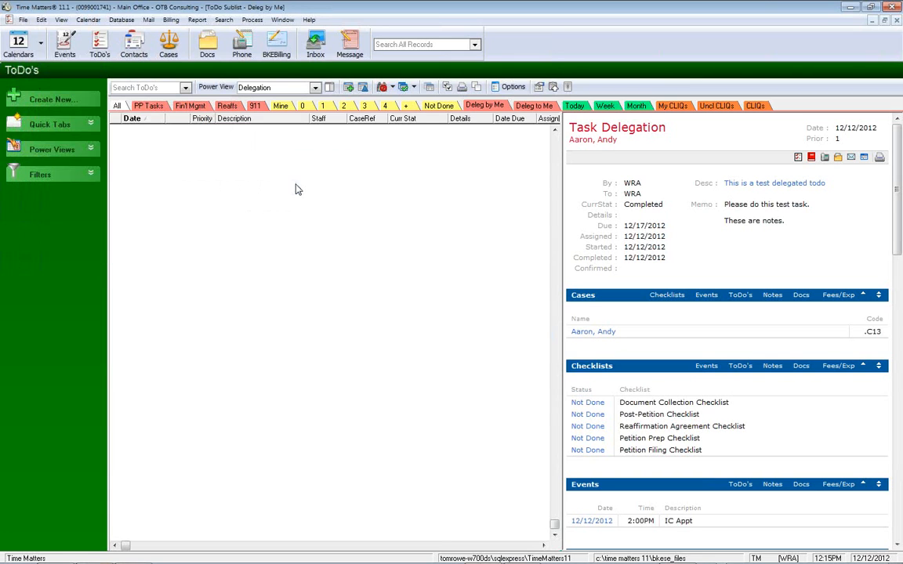
pyautogui.click(392, 180)
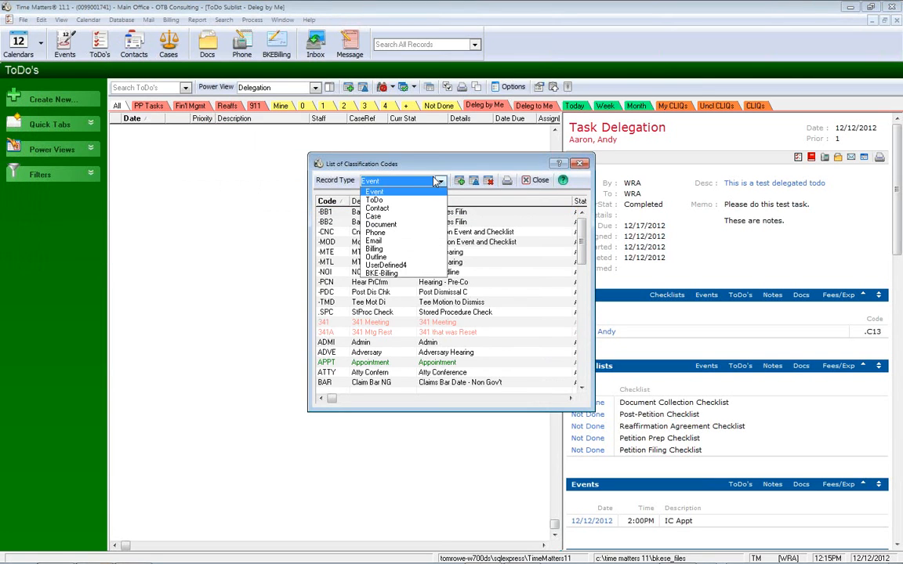
pyautogui.click(408, 202)
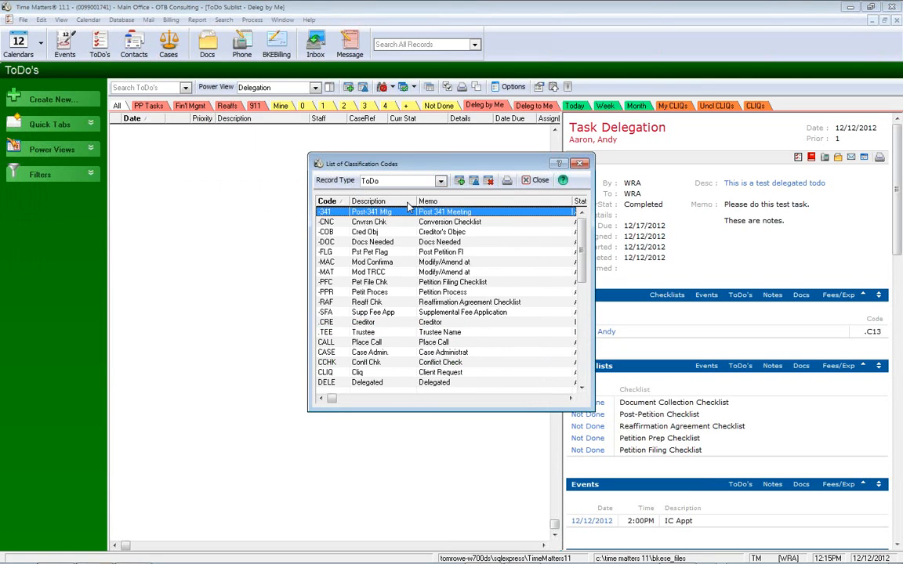
pyautogui.click(339, 342)
pyautogui.scroll(-1, 337, 345)
pyautogui.doubleClick(337, 383)
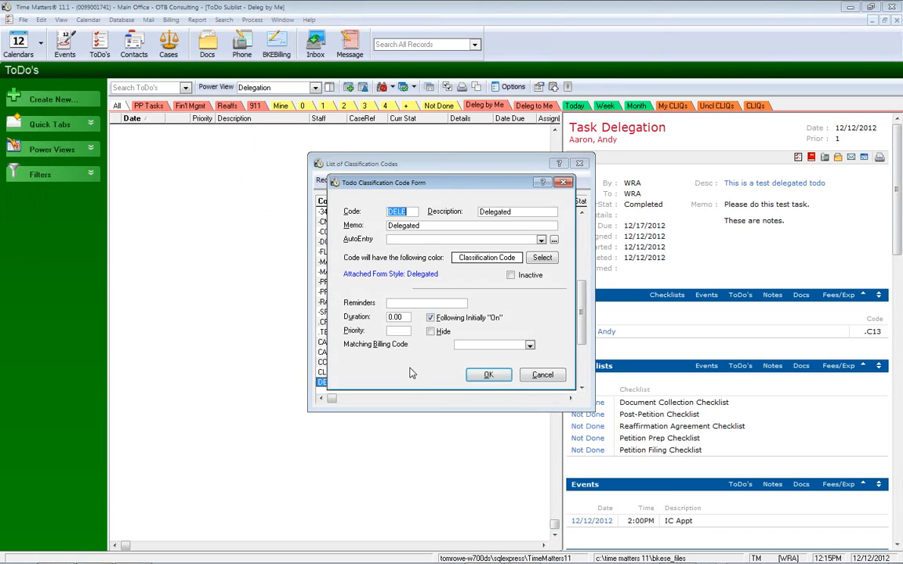
pyautogui.moveTo(417, 214); pyautogui.dragTo(391, 215)
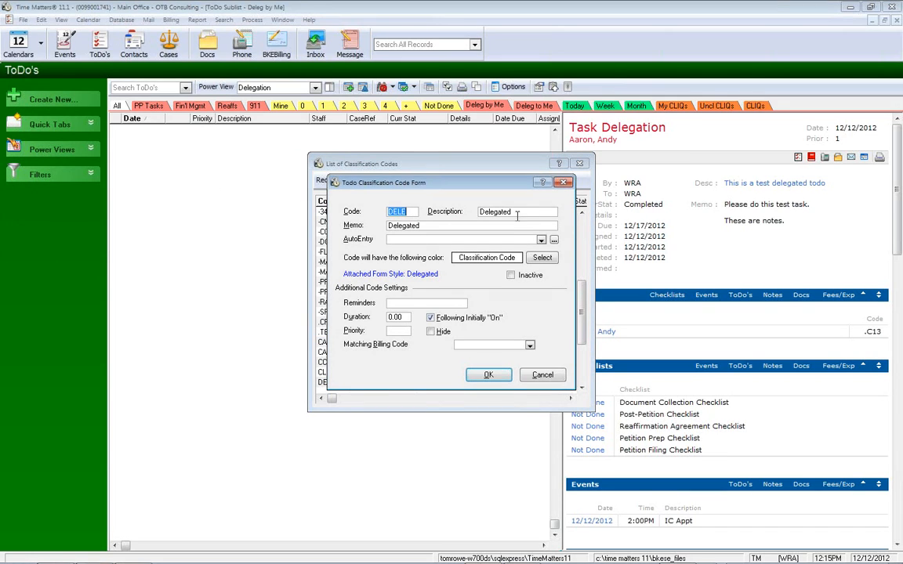
pyautogui.moveTo(515, 214); pyautogui.dragTo(473, 217)
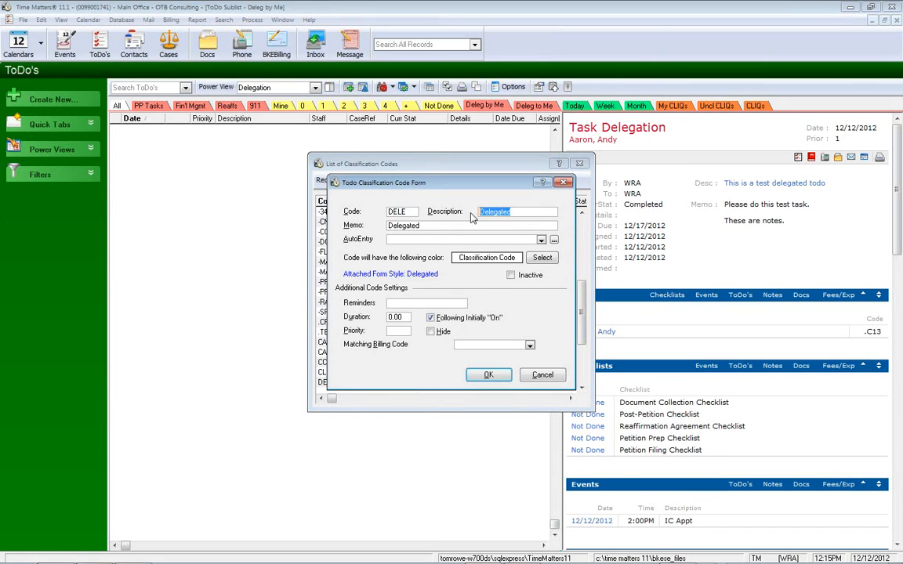
pyautogui.click(542, 375)
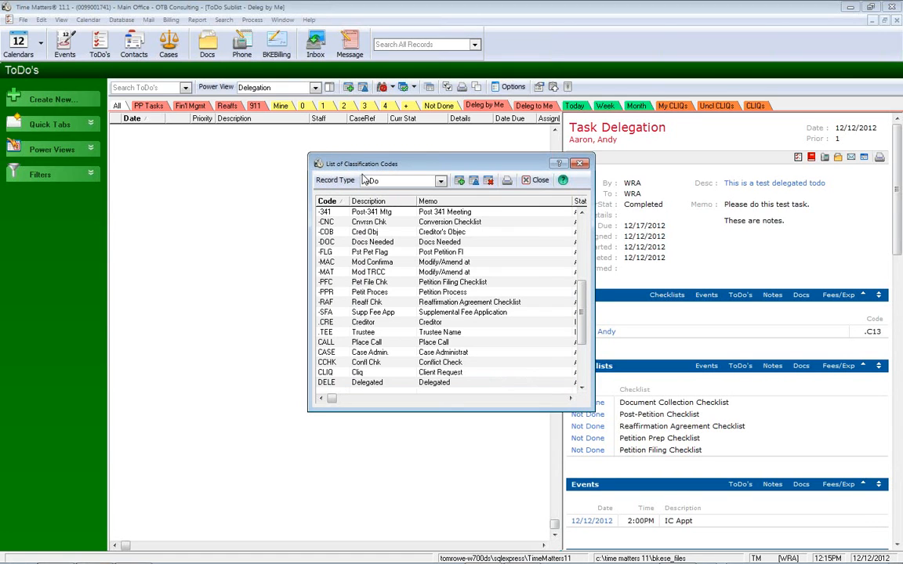
pyautogui.click(536, 182)
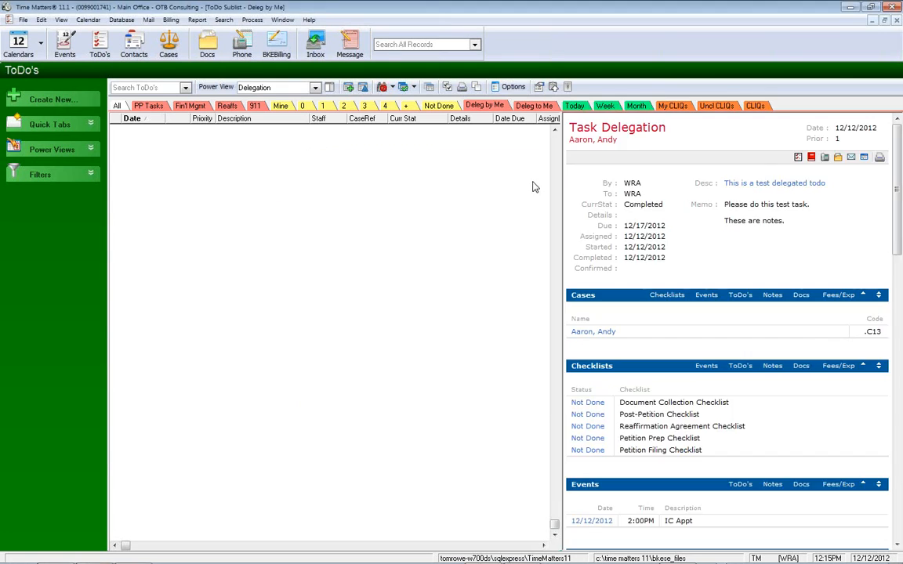
pyautogui.click(23, 20)
pyautogui.moveTo(44, 105)
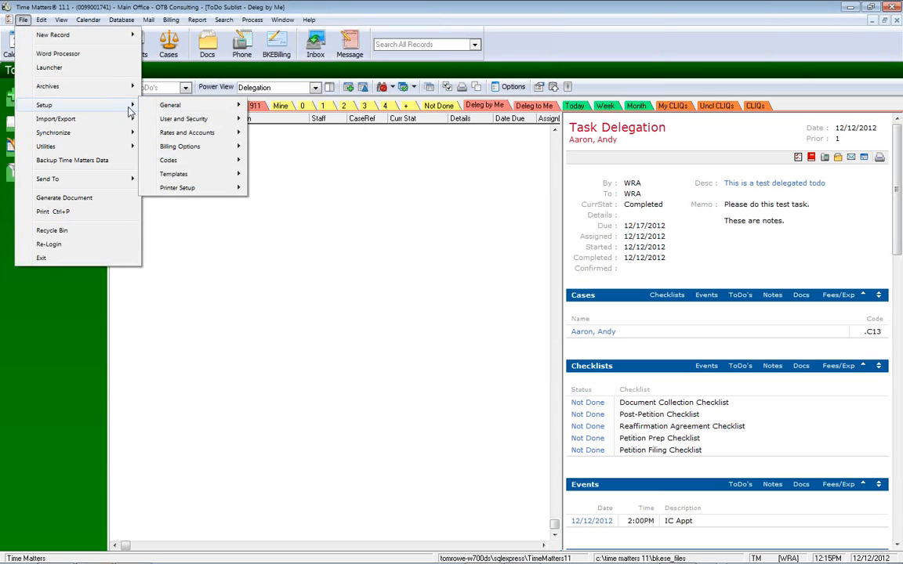
pyautogui.moveTo(185, 169)
pyautogui.click(286, 186)
pyautogui.click(407, 182)
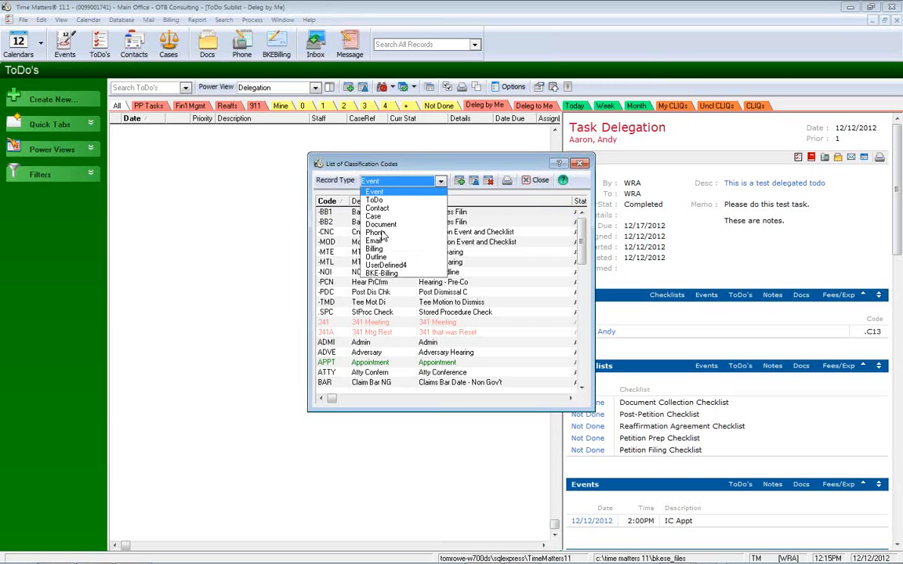
pyautogui.click(343, 216)
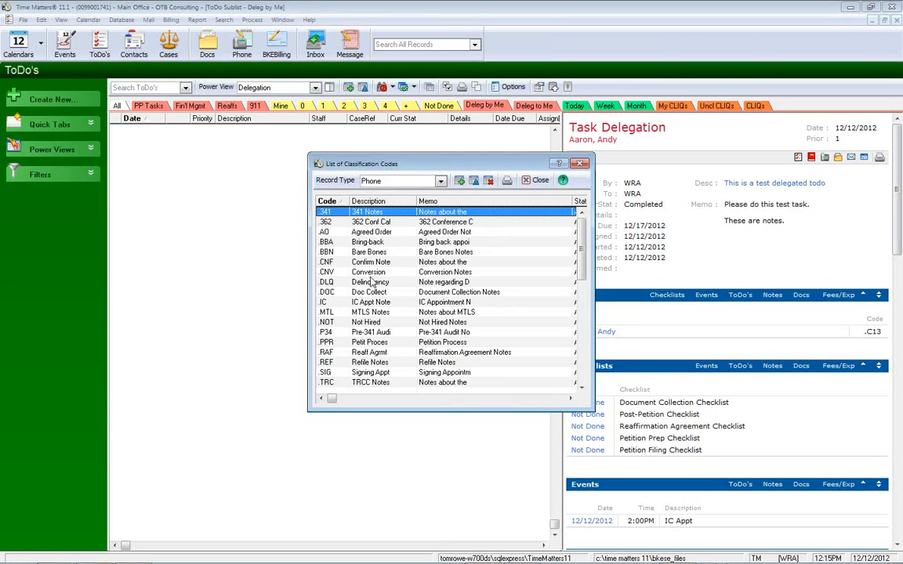
pyautogui.scroll(-4, 582, 357)
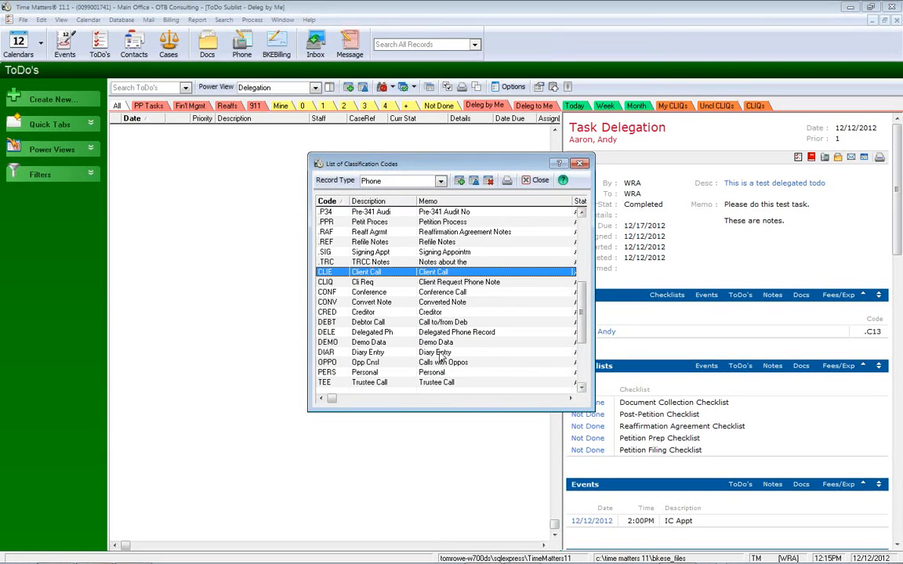
pyautogui.click(326, 334)
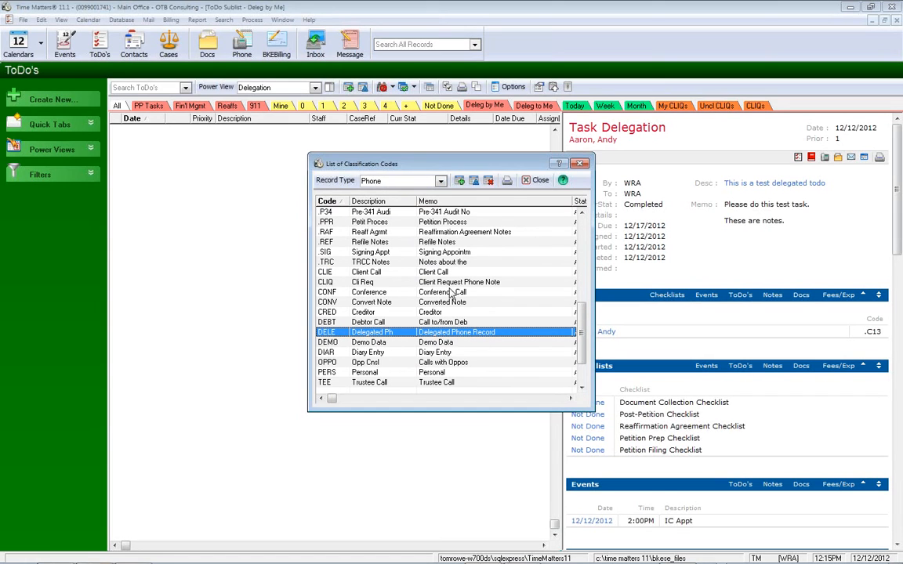
pyautogui.click(536, 181)
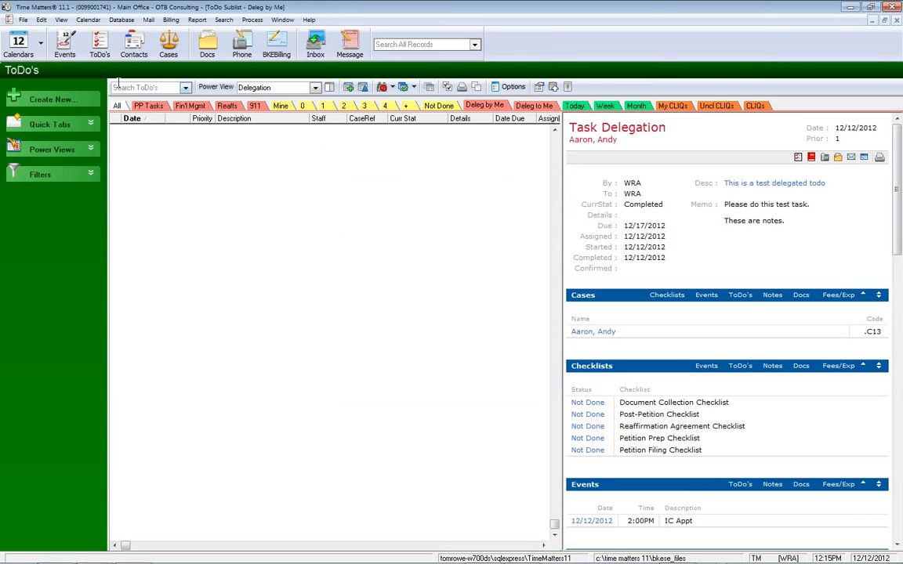
pyautogui.click(24, 20)
# Open the List of Form Styles via File > Setup > Templates > Form Style
pyautogui.moveTo(32, 108)
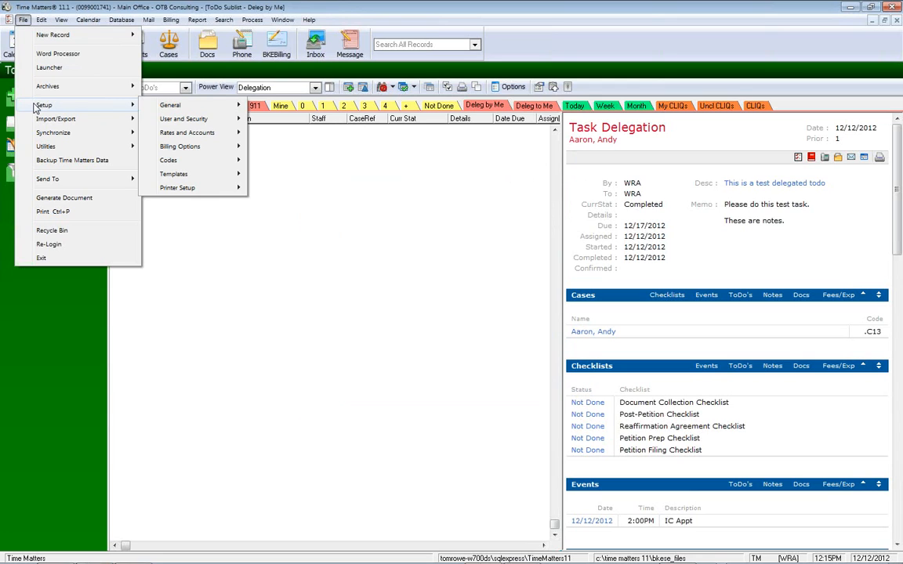
pyautogui.moveTo(192, 173)
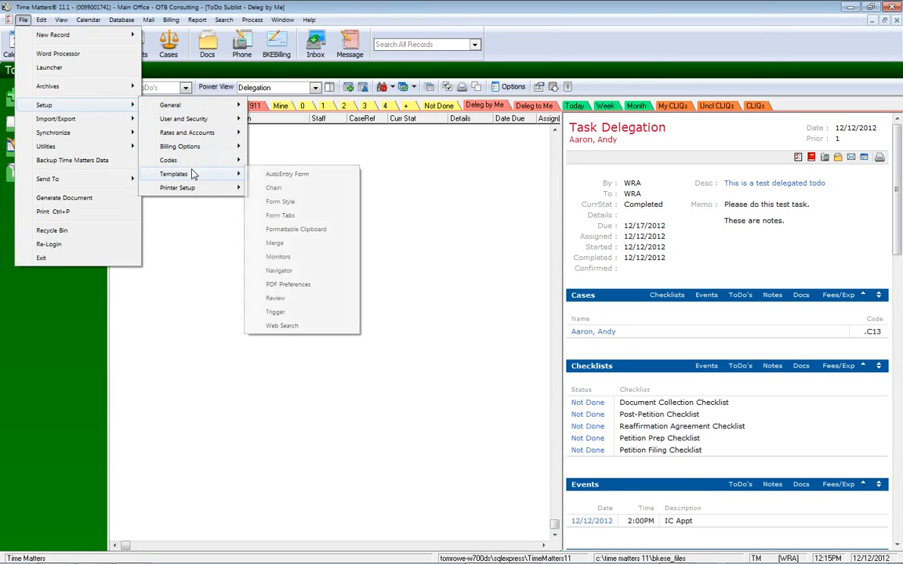
pyautogui.click(308, 204)
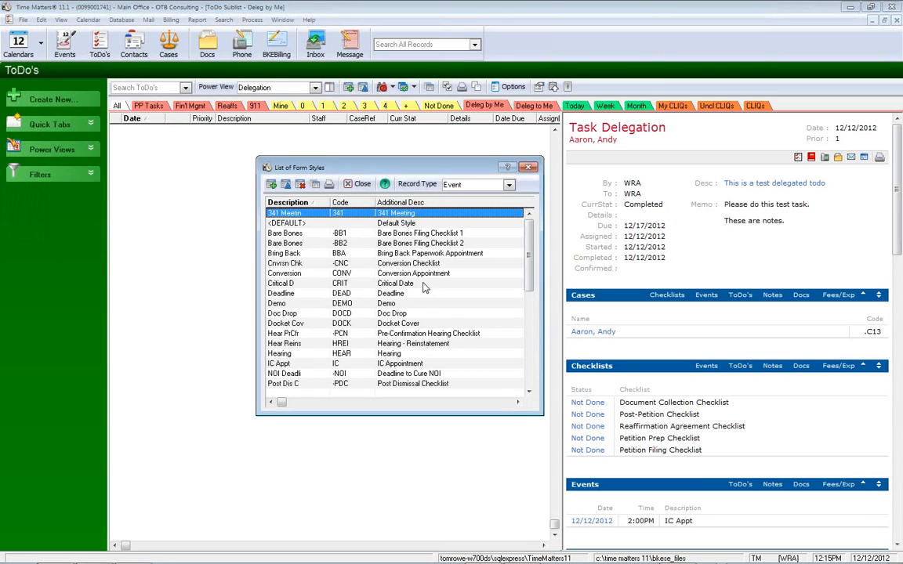
# Show the ToDo form styles sorted by Code and open the Delegated style for editing
pyautogui.click(451, 184)
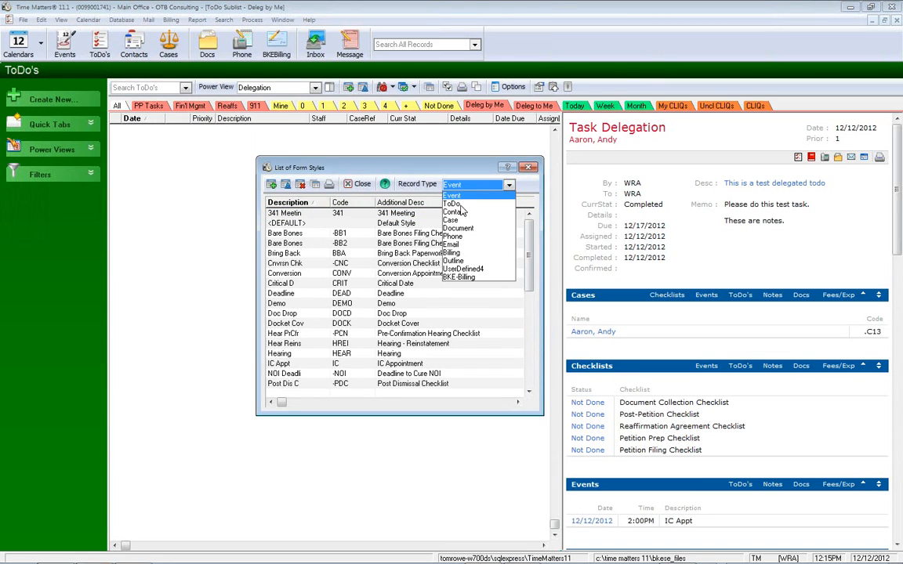
pyautogui.click(458, 205)
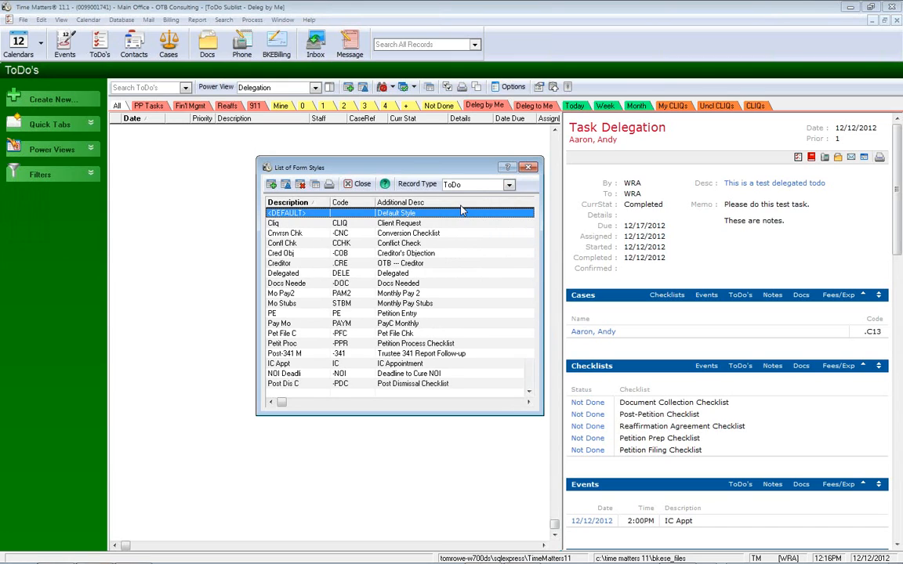
pyautogui.click(345, 203)
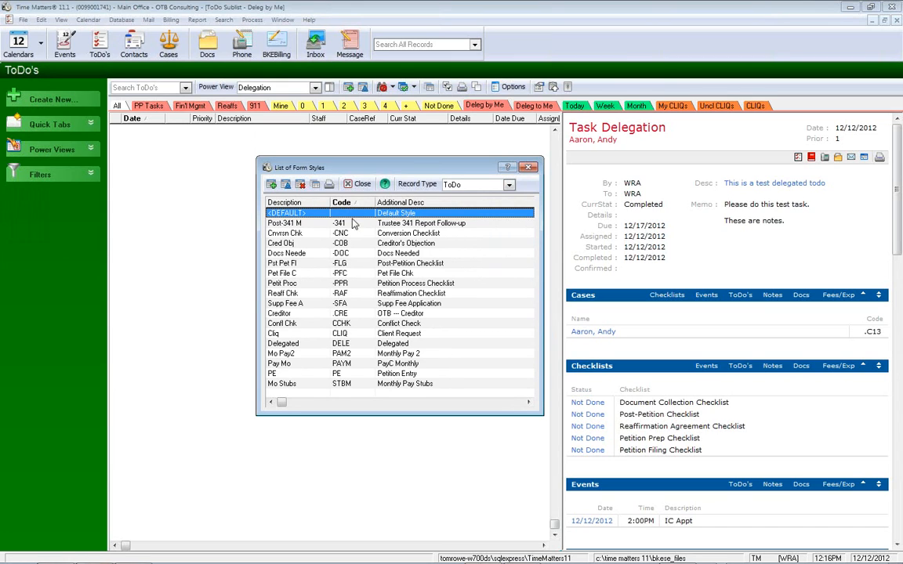
pyautogui.click(346, 345)
pyautogui.doubleClick(346, 348)
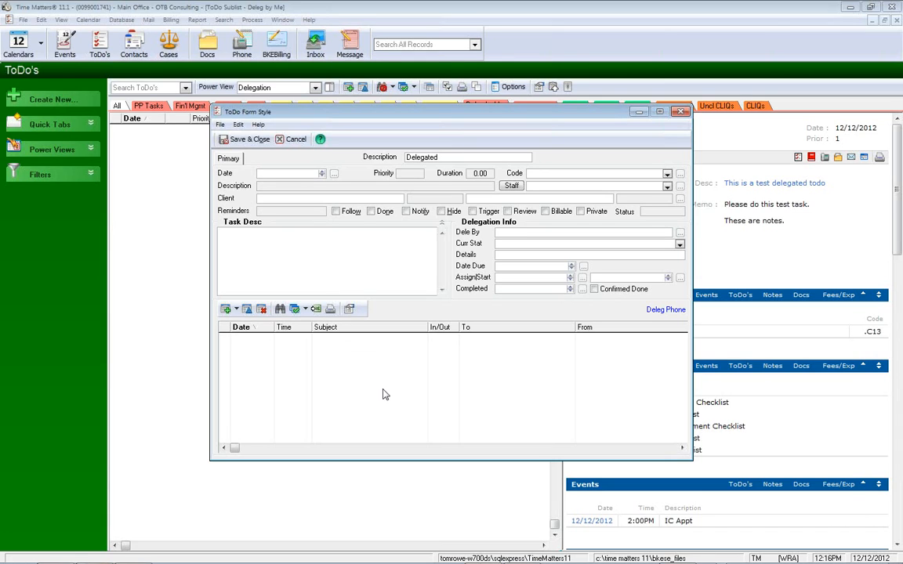
pyautogui.doubleClick(436, 158)
pyautogui.rightClick(554, 189)
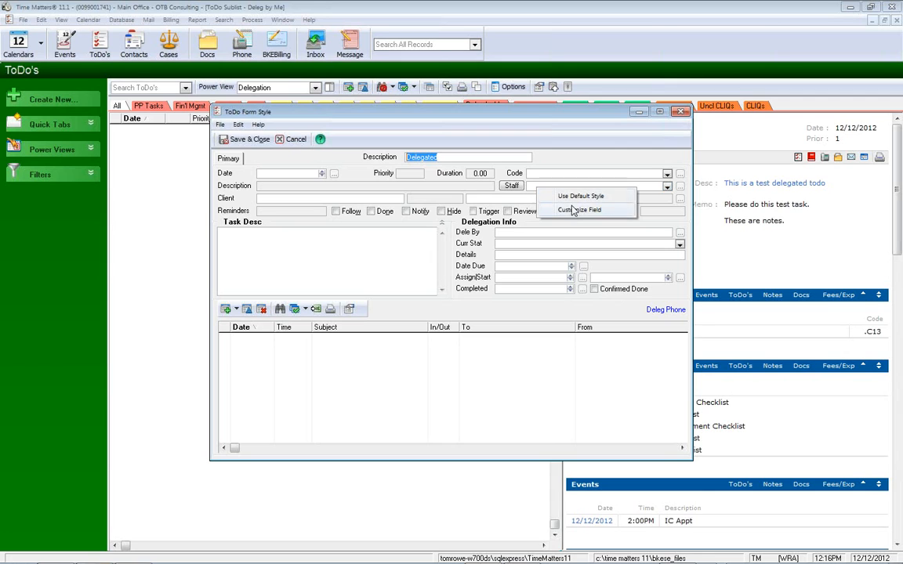
pyautogui.click(578, 210)
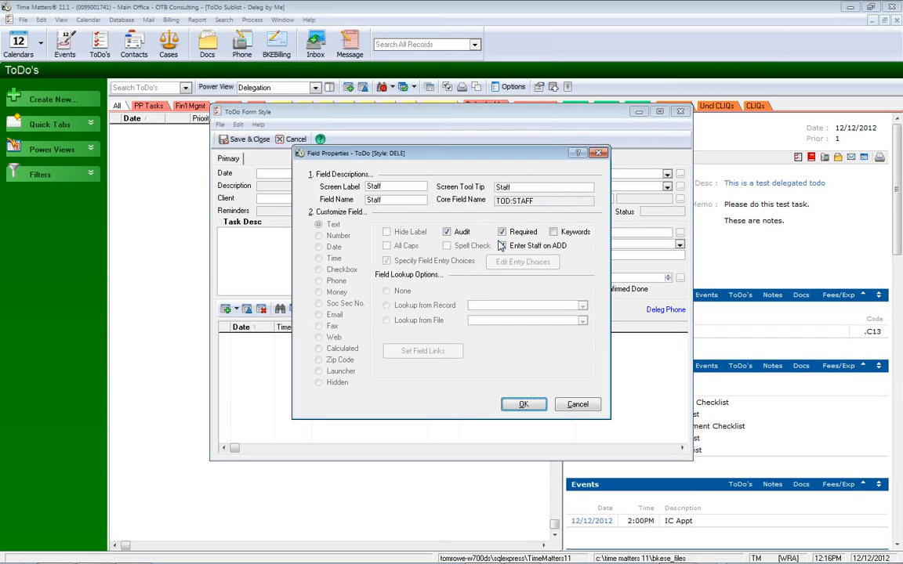
pyautogui.click(578, 405)
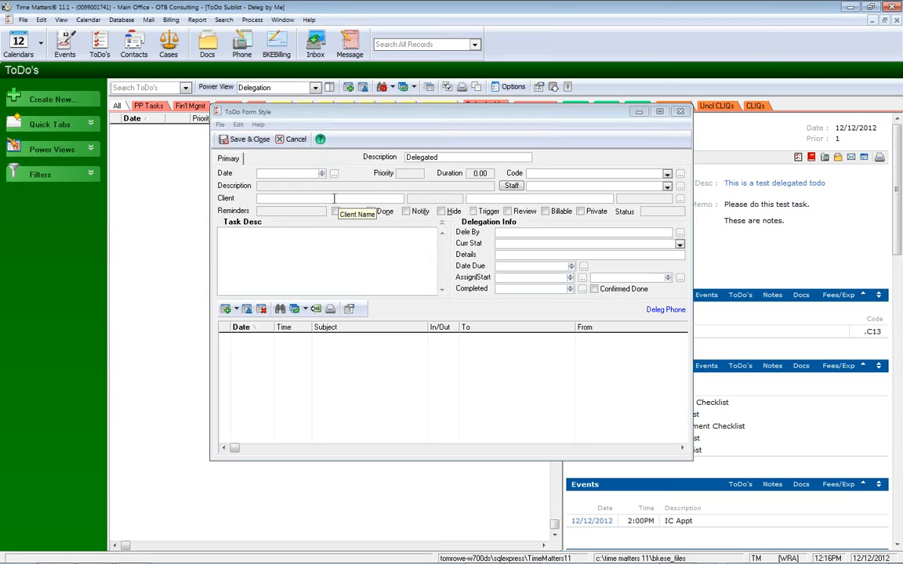
# Open the CaseRef field's properties and view its case link matching CasRef to CasRef
pyautogui.rightClick(491, 202)
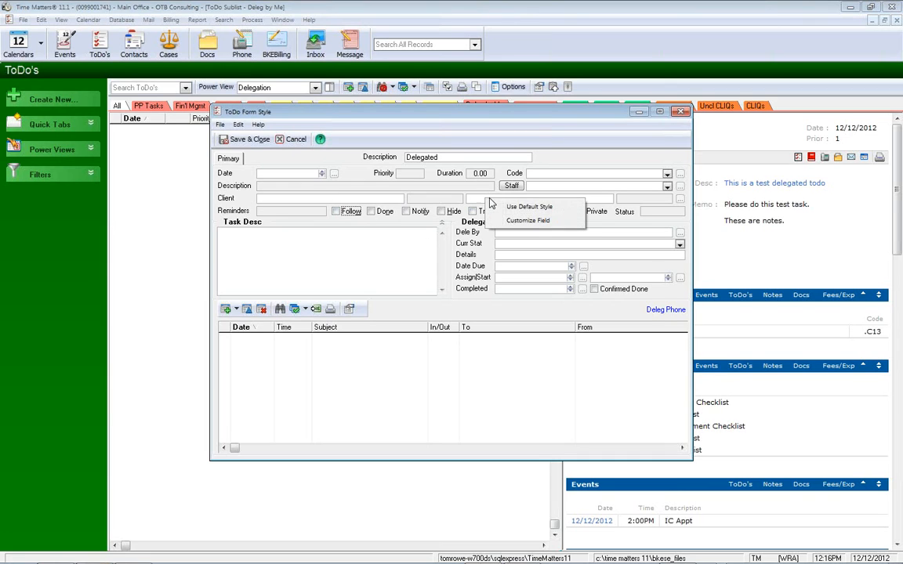
pyautogui.click(519, 224)
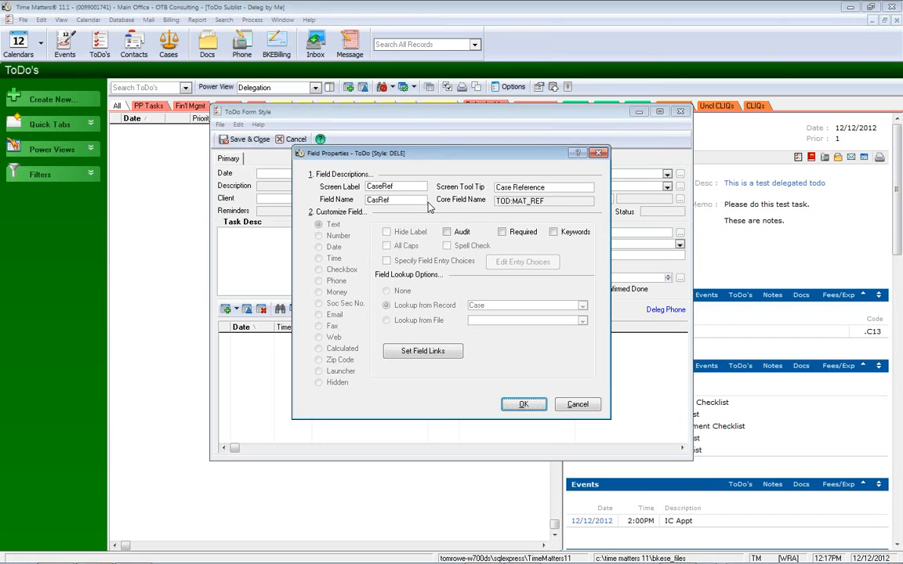
pyautogui.click(436, 357)
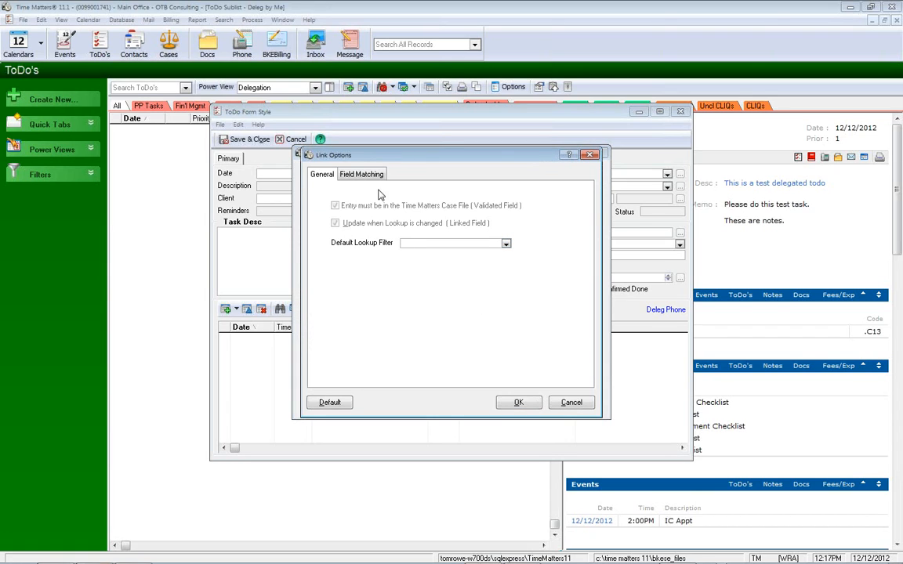
pyautogui.click(374, 177)
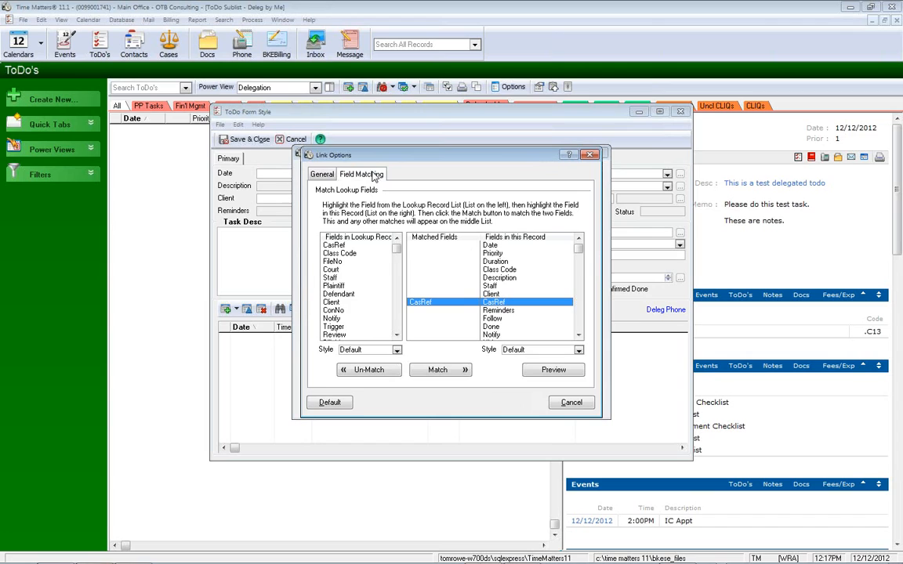
# Close the Link Options and Field Properties dialogs without changes
pyautogui.click(578, 337)
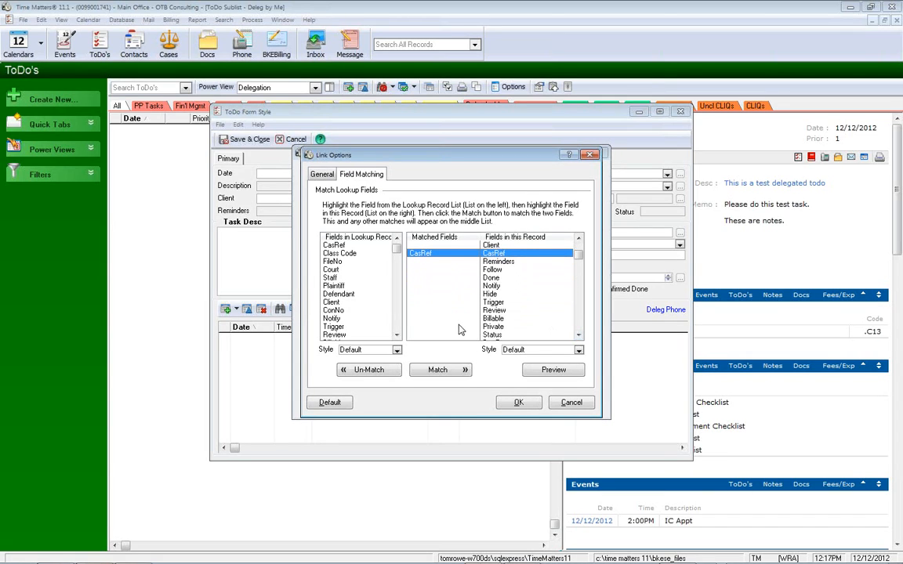
pyautogui.scroll(-1, 510, 306)
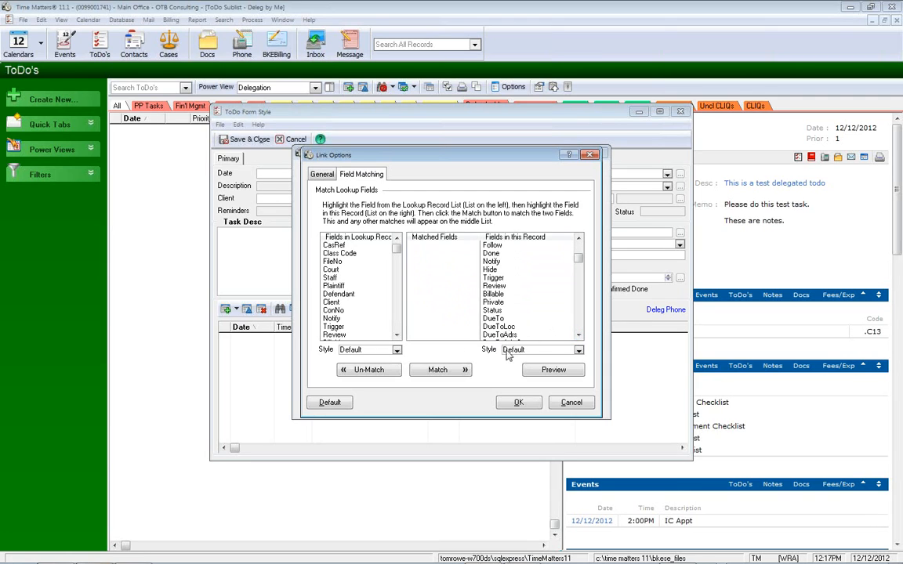
pyautogui.click(570, 403)
pyautogui.click(578, 404)
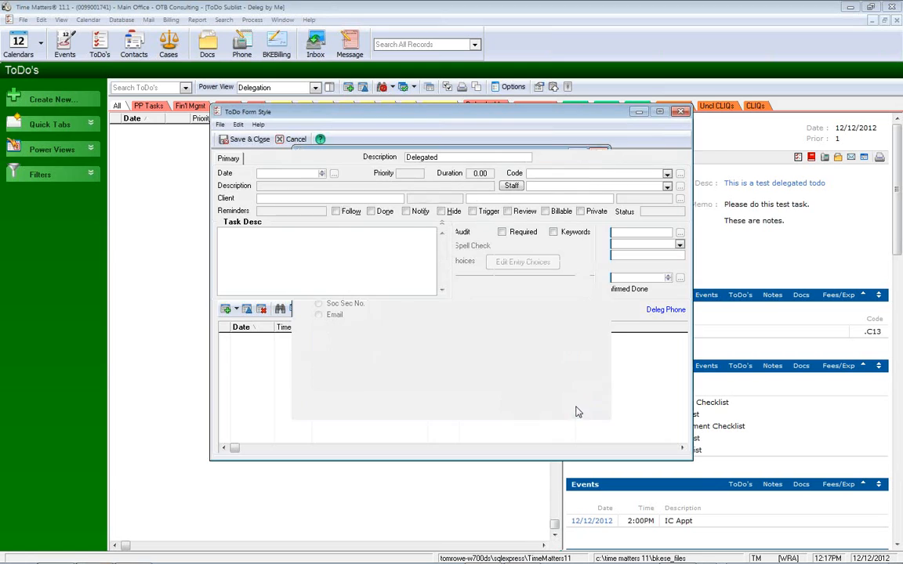
pyautogui.rightClick(304, 201)
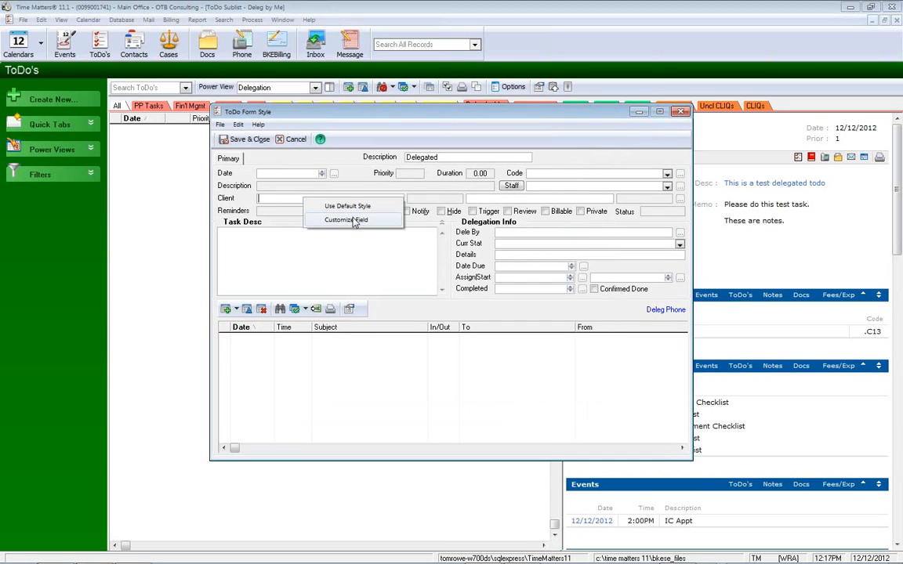
pyautogui.click(356, 221)
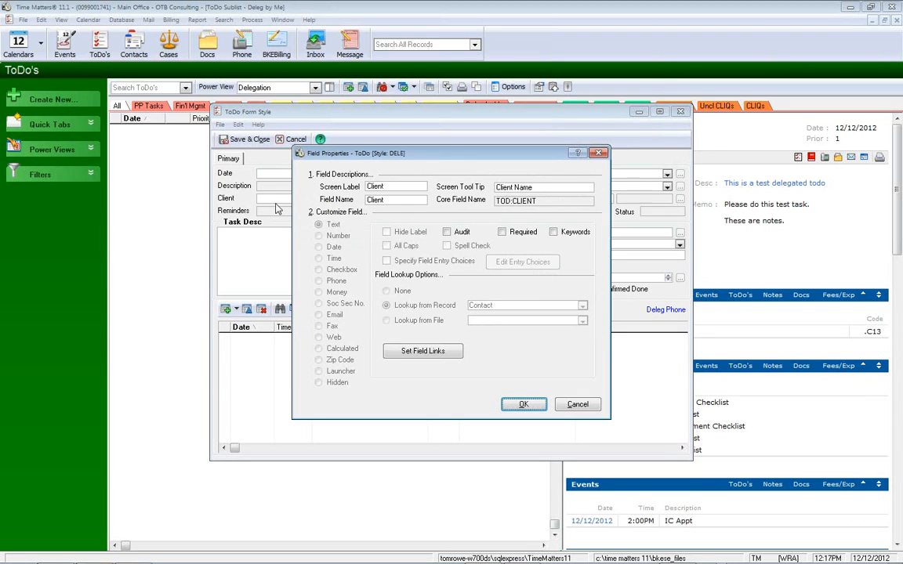
pyautogui.click(422, 351)
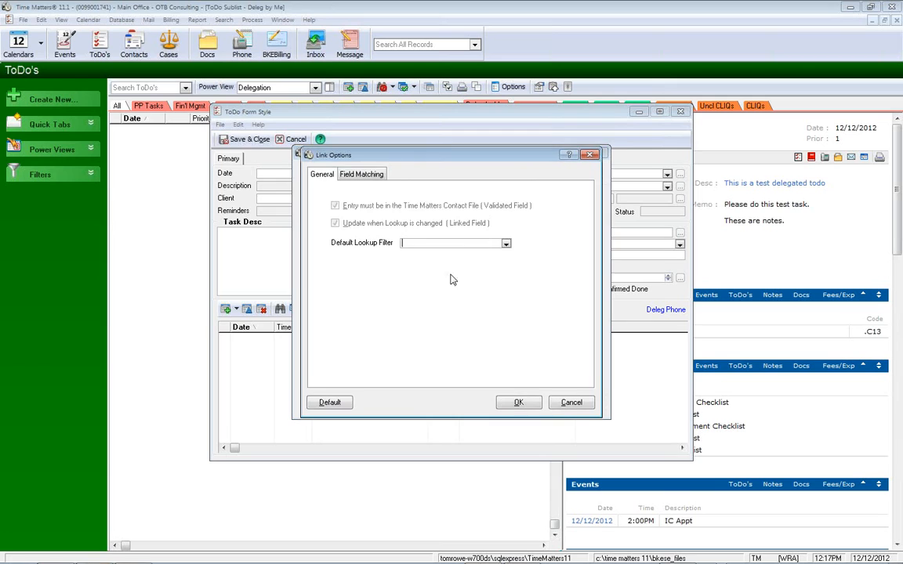
pyautogui.click(361, 174)
pyautogui.scroll(-4, 520, 291)
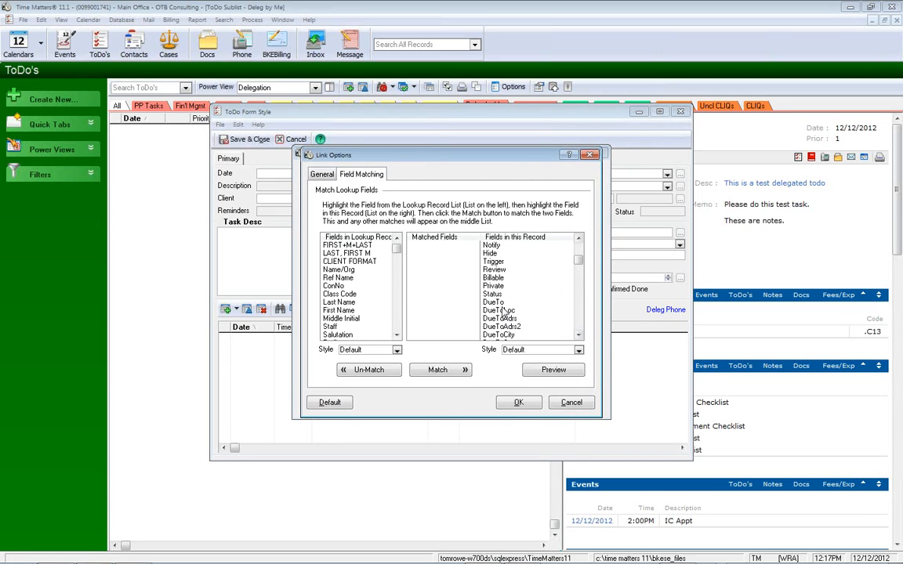
pyautogui.click(579, 337)
pyautogui.click(579, 336)
pyautogui.click(579, 337)
pyautogui.click(578, 336)
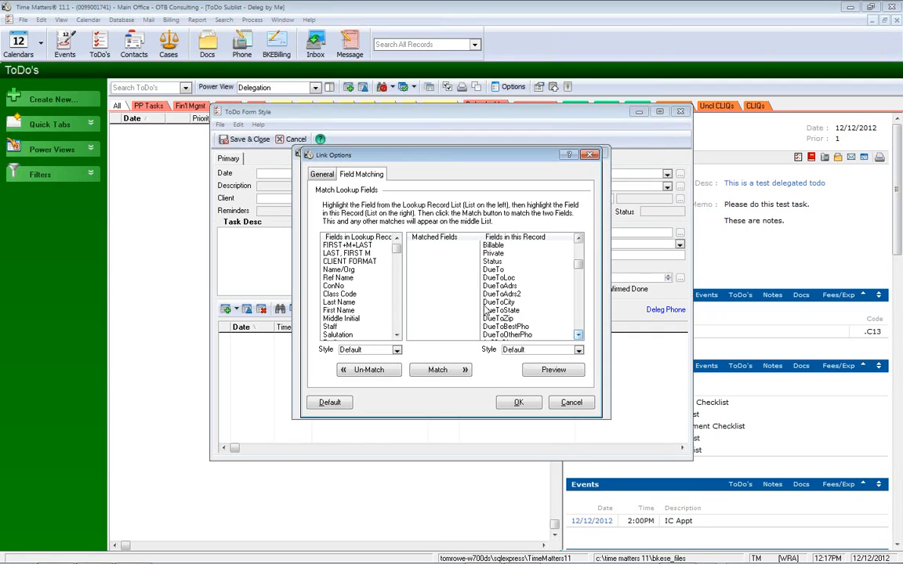
pyautogui.click(466, 269)
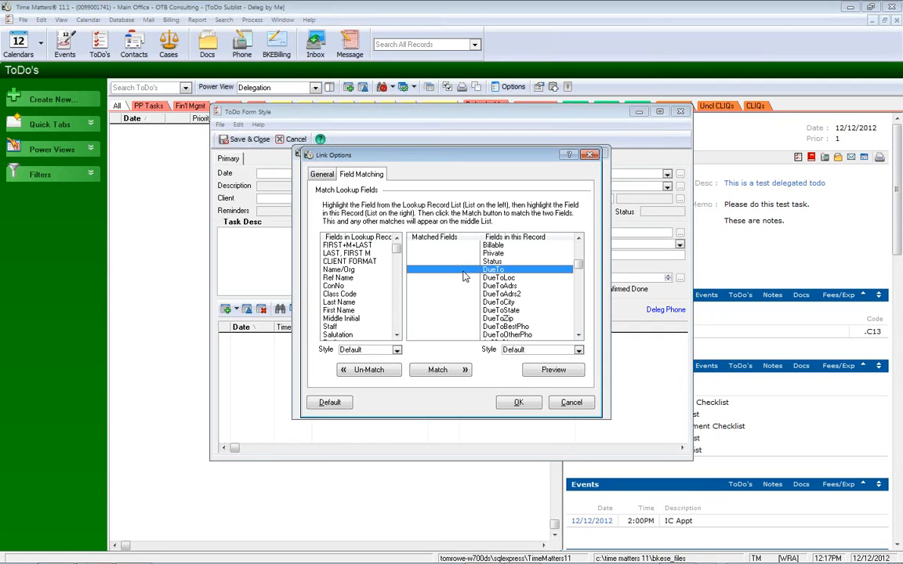
pyautogui.doubleClick(359, 246)
pyautogui.click(427, 286)
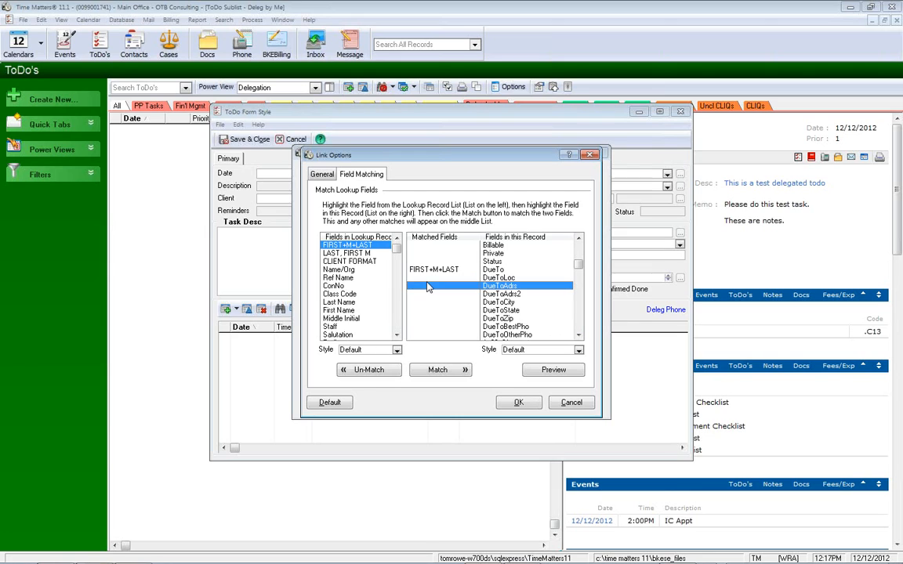
pyautogui.scroll(-7, 357, 278)
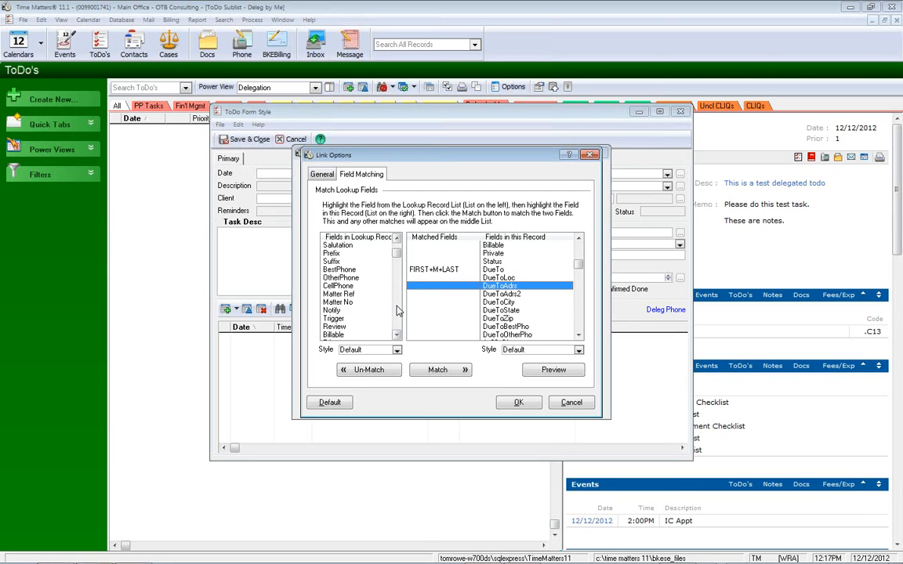
pyautogui.doubleClick(363, 290)
pyautogui.click(427, 296)
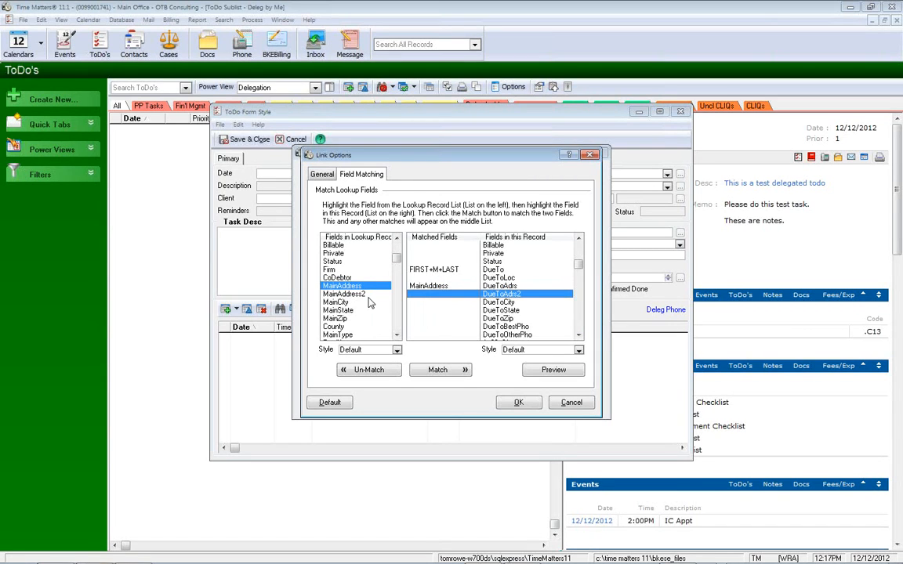
pyautogui.click(365, 297)
pyautogui.doubleClick(364, 295)
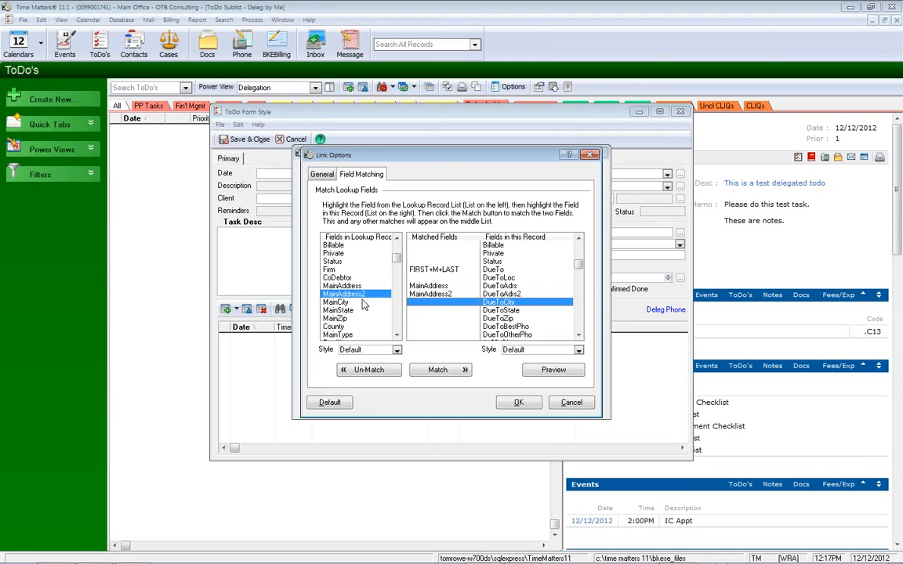
pyautogui.doubleClick(363, 303)
pyautogui.click(361, 310)
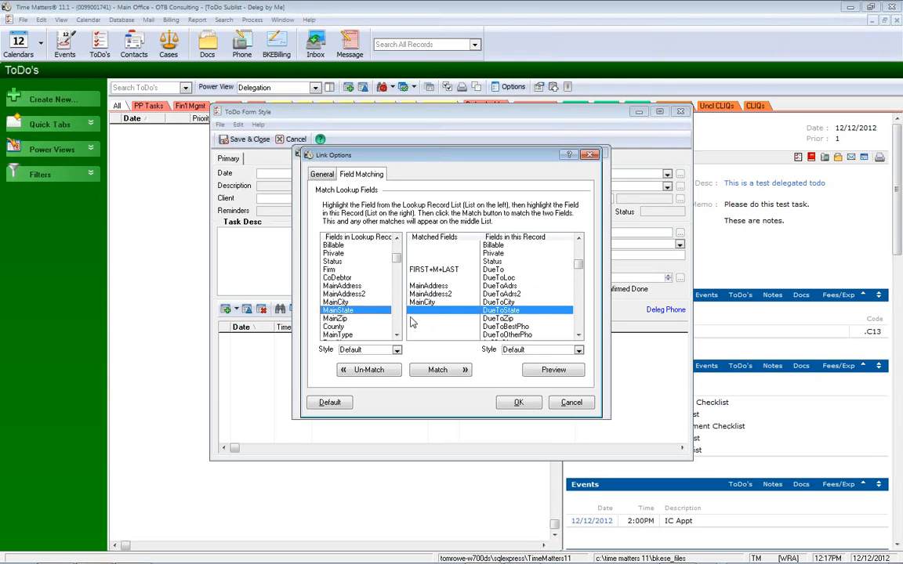
pyautogui.doubleClick(374, 312)
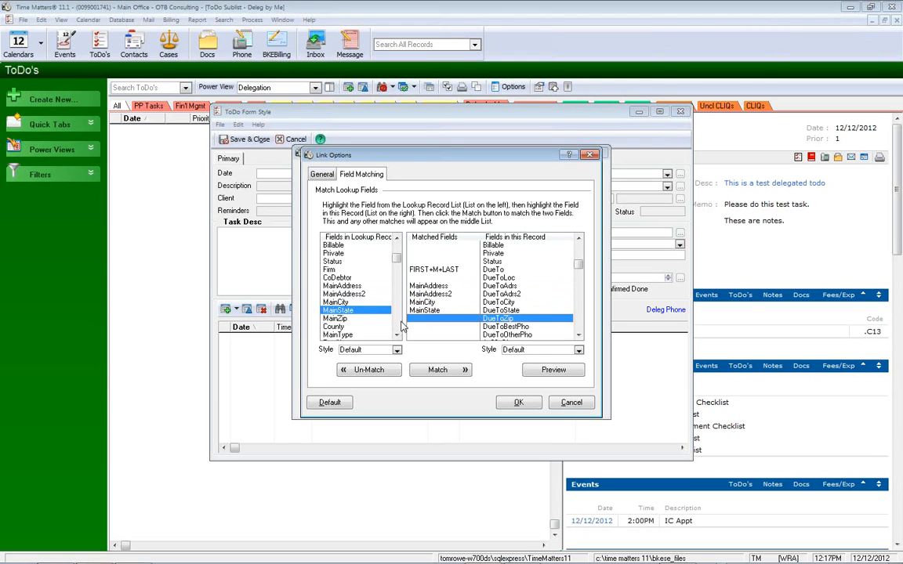
pyautogui.doubleClick(359, 319)
pyautogui.scroll(4, 483, 312)
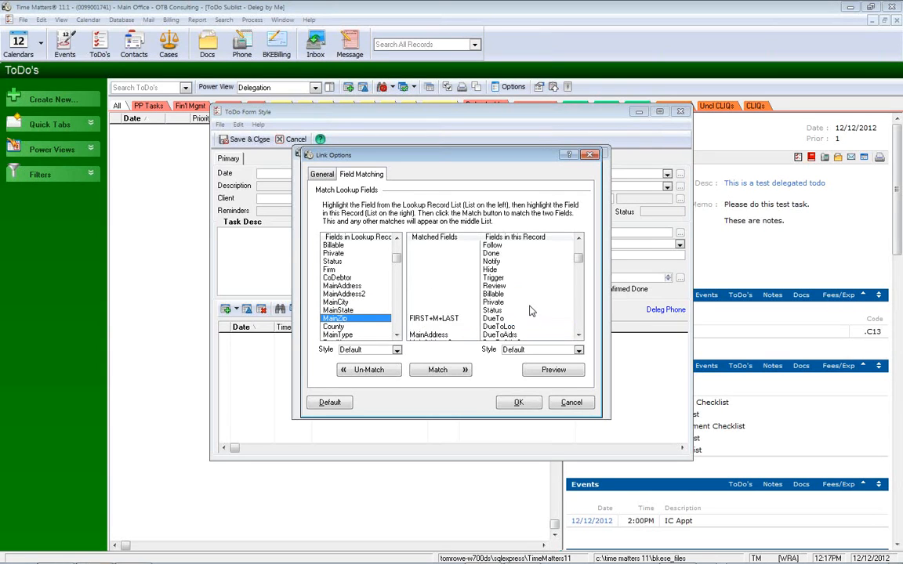
pyautogui.scroll(-4, 458, 278)
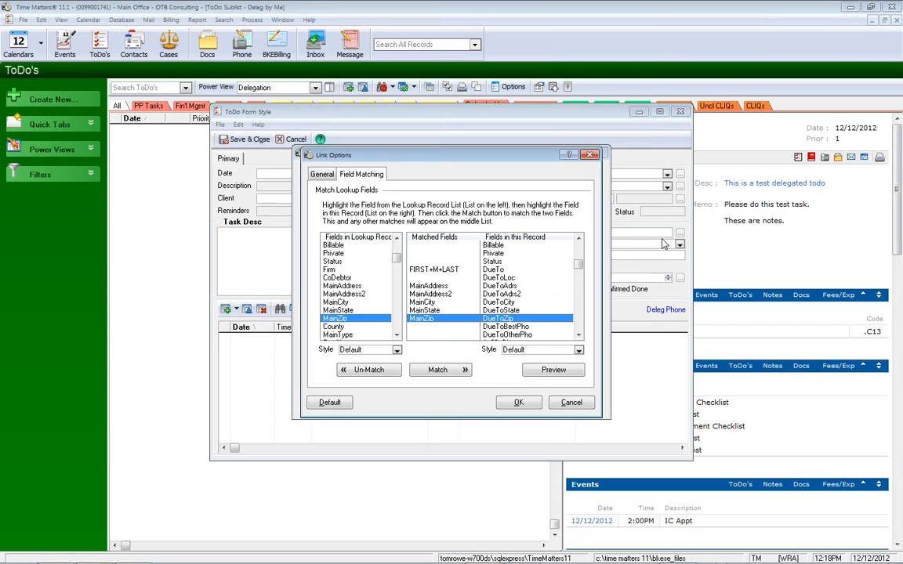
pyautogui.scroll(2, 436, 264)
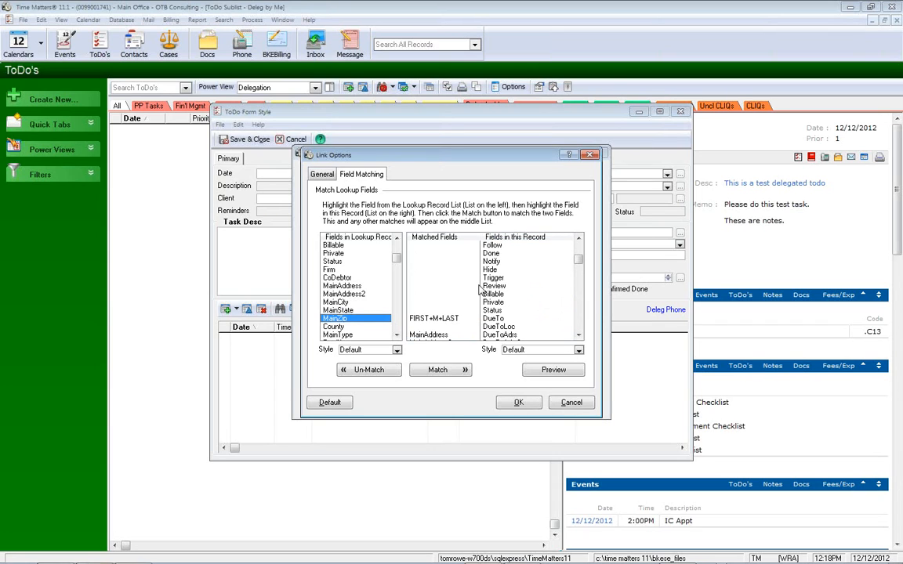
pyautogui.scroll(1, 448, 255)
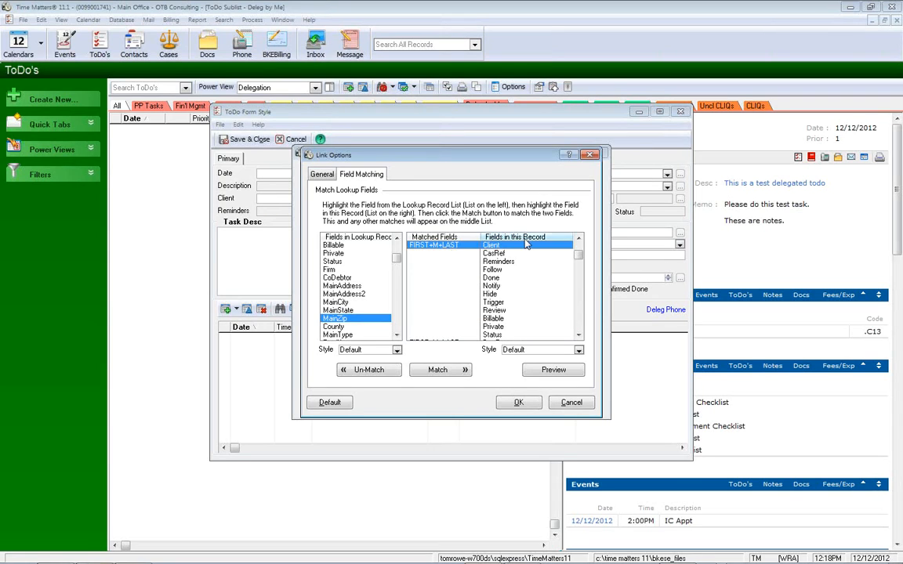
pyautogui.scroll(-2, 520, 282)
pyautogui.click(431, 296)
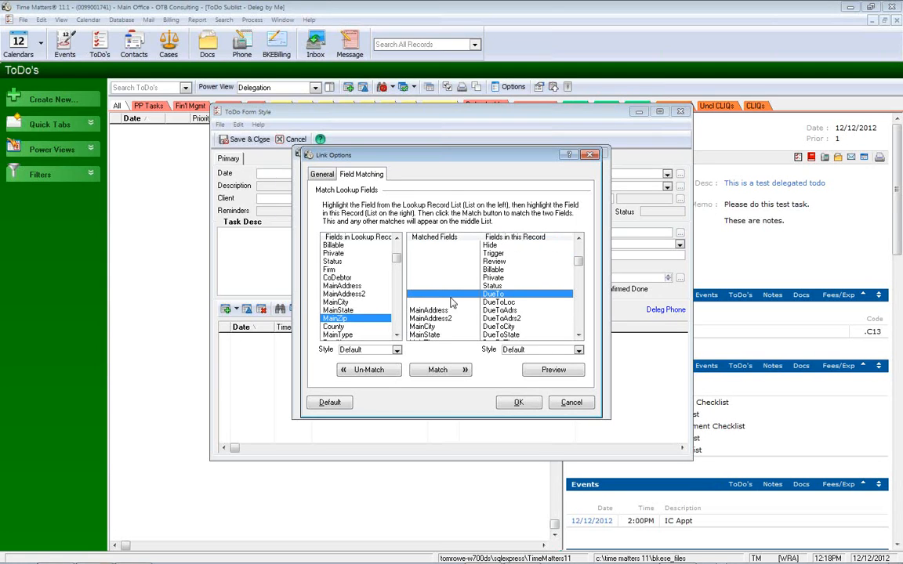
pyautogui.click(446, 317)
pyautogui.scroll(-2, 444, 302)
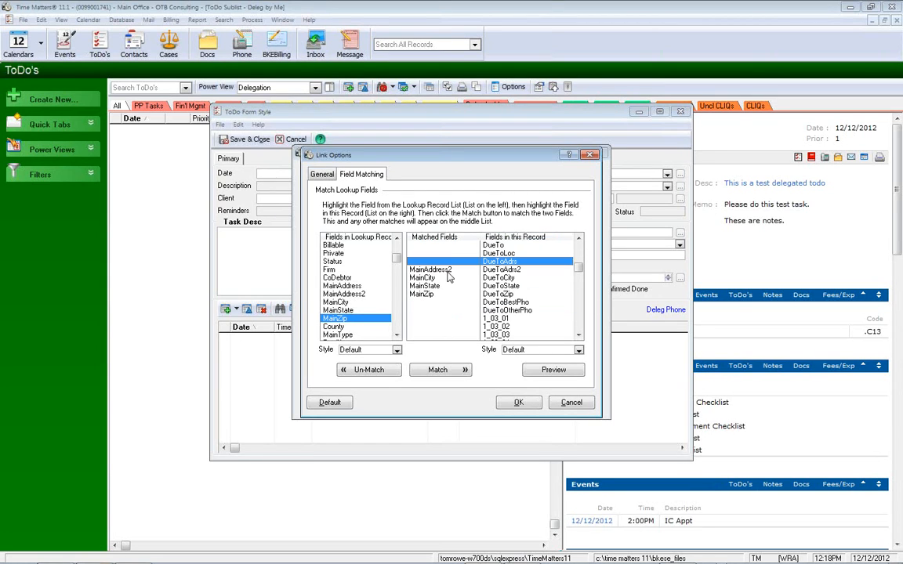
pyautogui.doubleClick(440, 278)
pyautogui.doubleClick(440, 287)
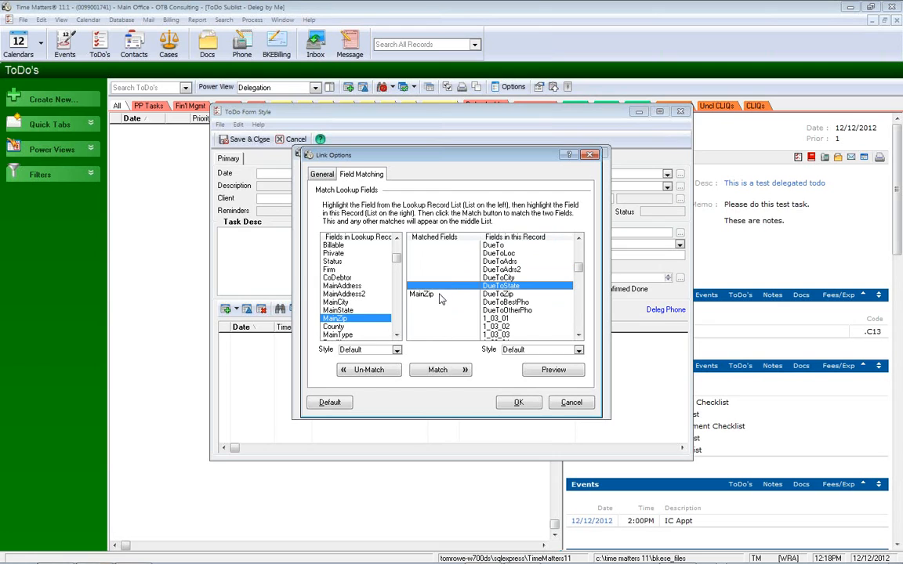
pyautogui.doubleClick(441, 294)
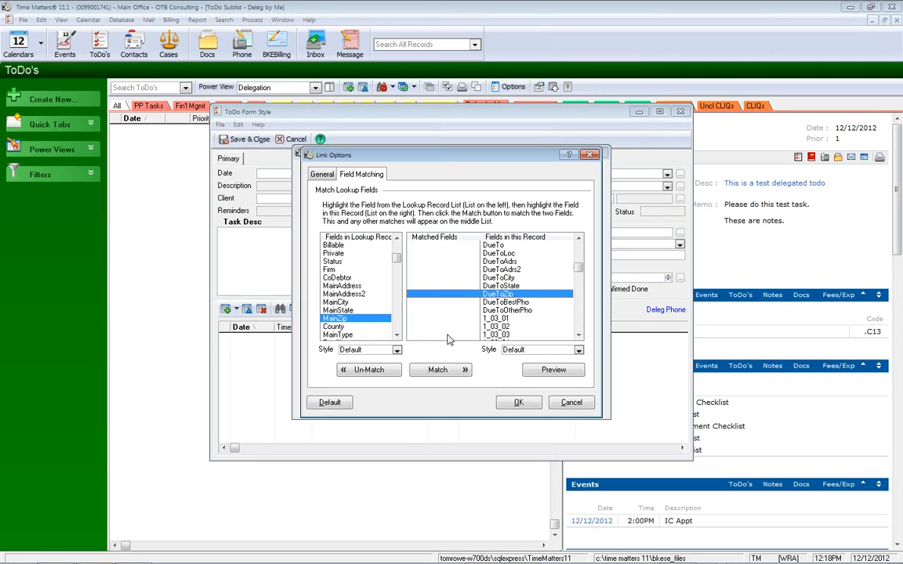
pyautogui.click(571, 402)
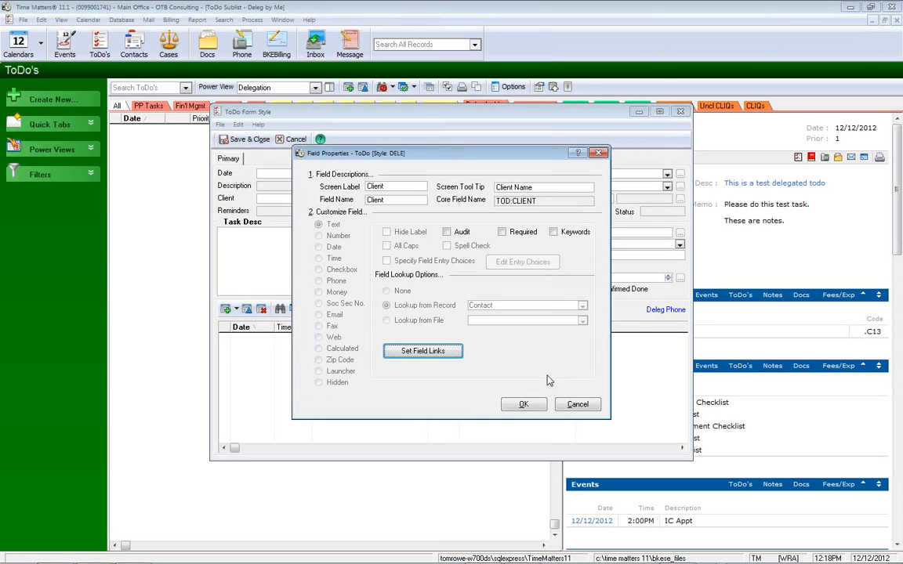
pyautogui.click(577, 406)
pyautogui.click(303, 199)
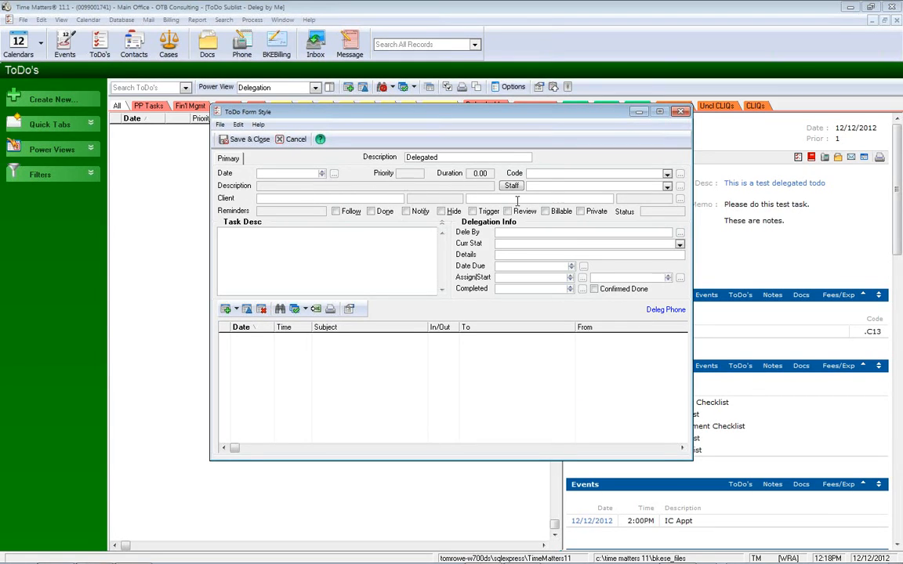
# Close the Delegated style without saving changes, then open and cancel the <DEFAULT> ToDo style
pyautogui.moveTo(456, 158); pyautogui.dragTo(411, 159)
pyautogui.click(305, 271)
pyautogui.click(296, 140)
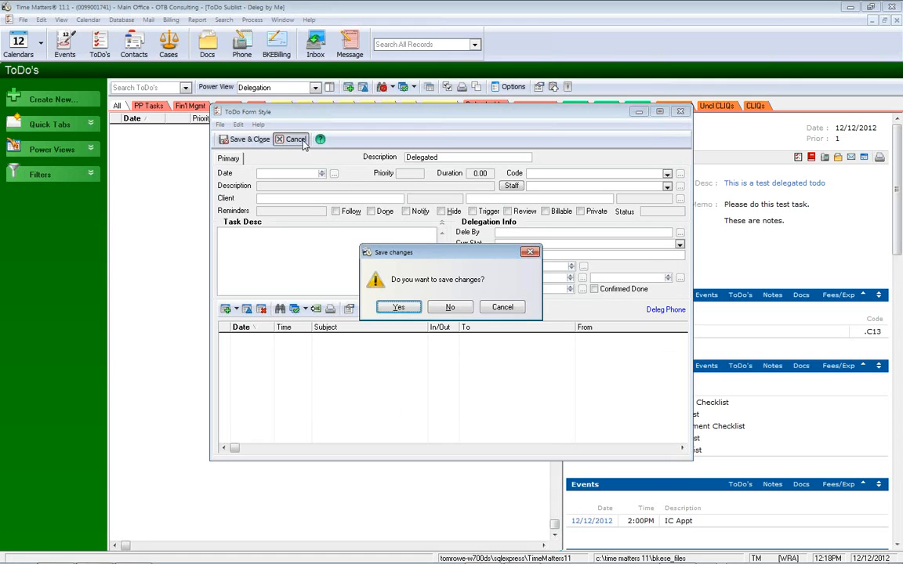
pyautogui.click(450, 307)
pyautogui.doubleClick(378, 212)
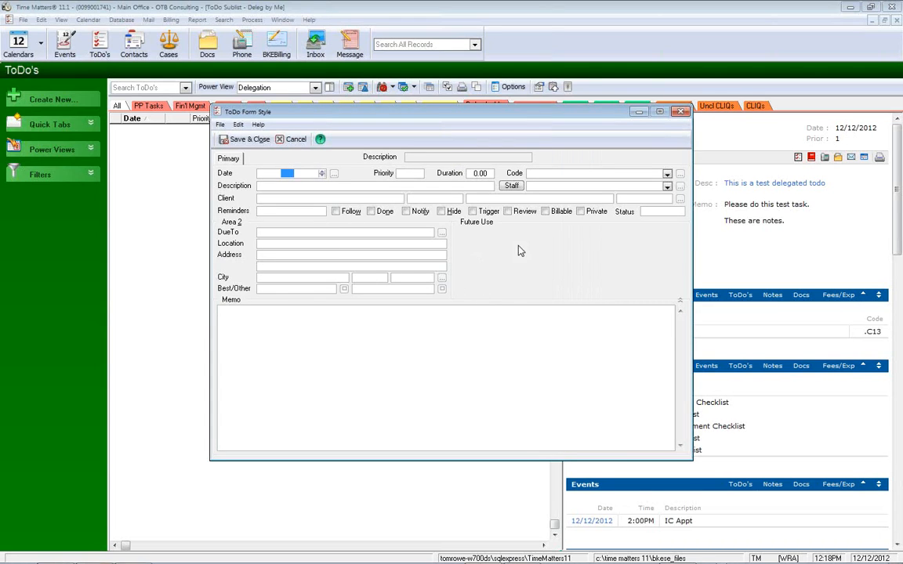
pyautogui.click(290, 140)
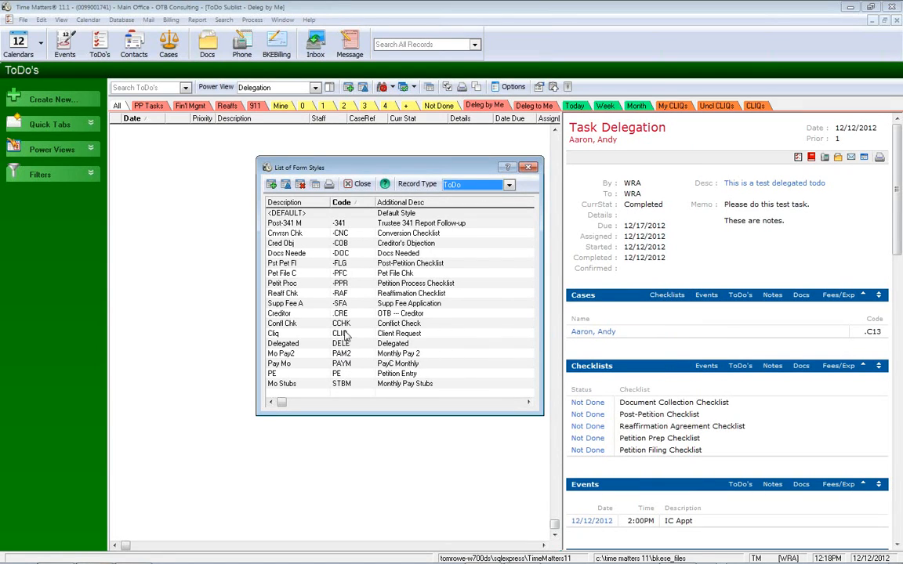
# View and close the Post-341 M Trustee 341 Report Follow-up style, then reopen Delegated
pyautogui.doubleClick(337, 223)
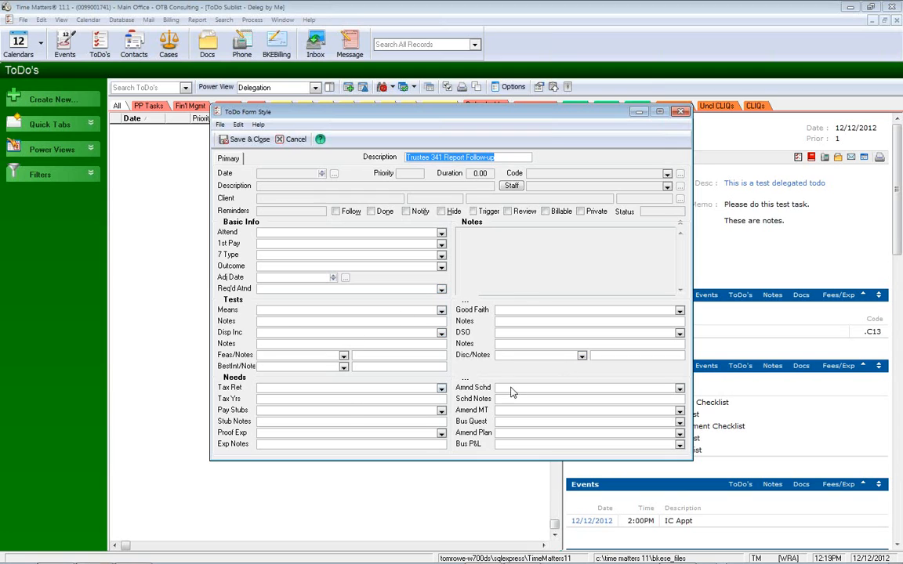
pyautogui.click(292, 139)
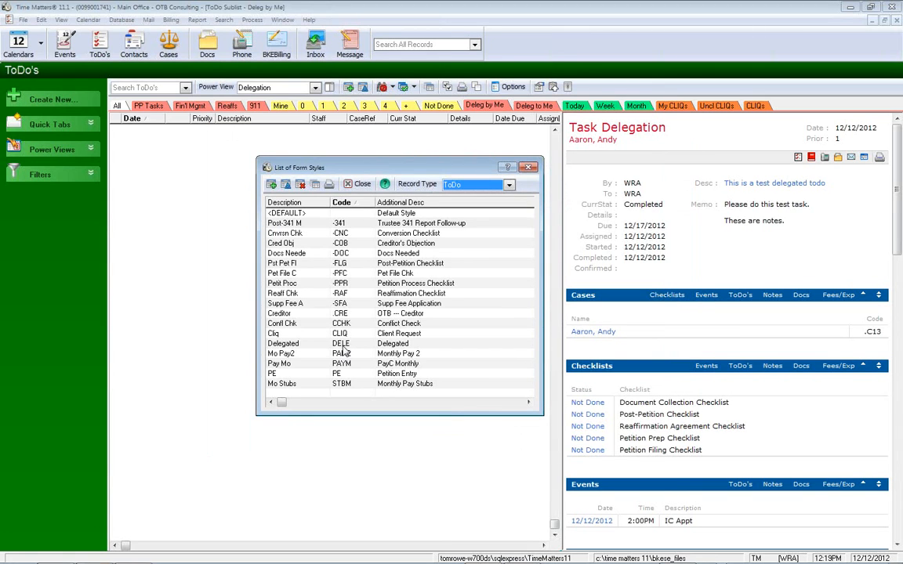
pyautogui.doubleClick(342, 345)
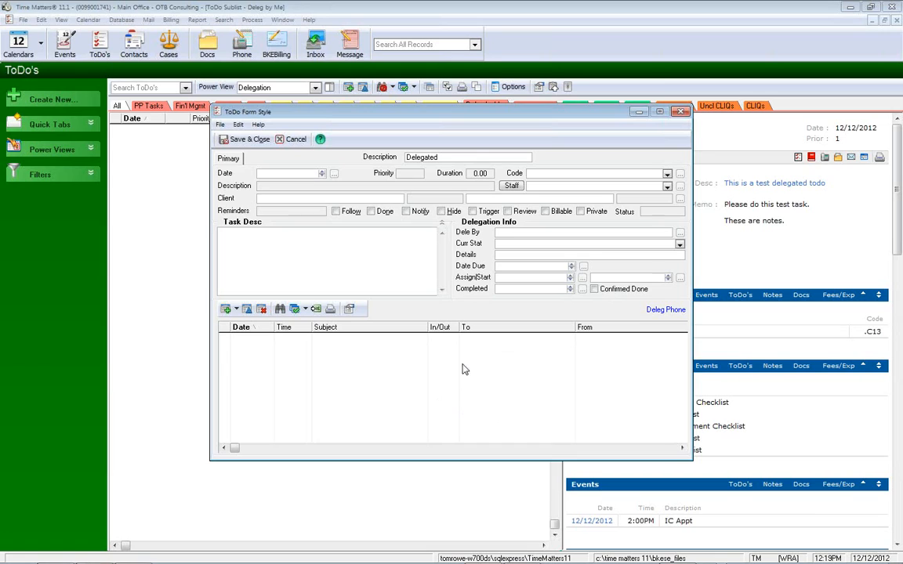
# Open Customize Area and review the Delegation Info and Task Desc area properties
pyautogui.rightClick(416, 248)
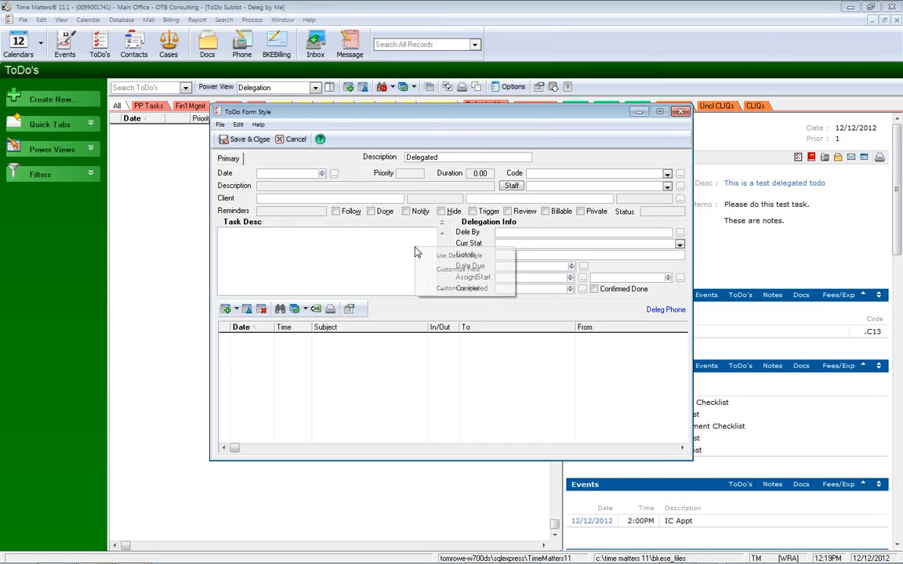
pyautogui.click(463, 289)
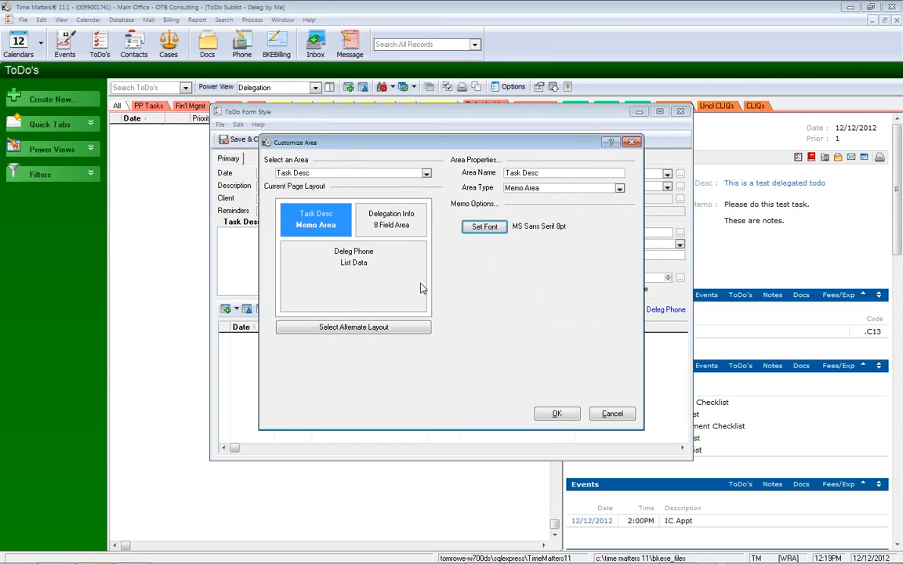
pyautogui.click(376, 227)
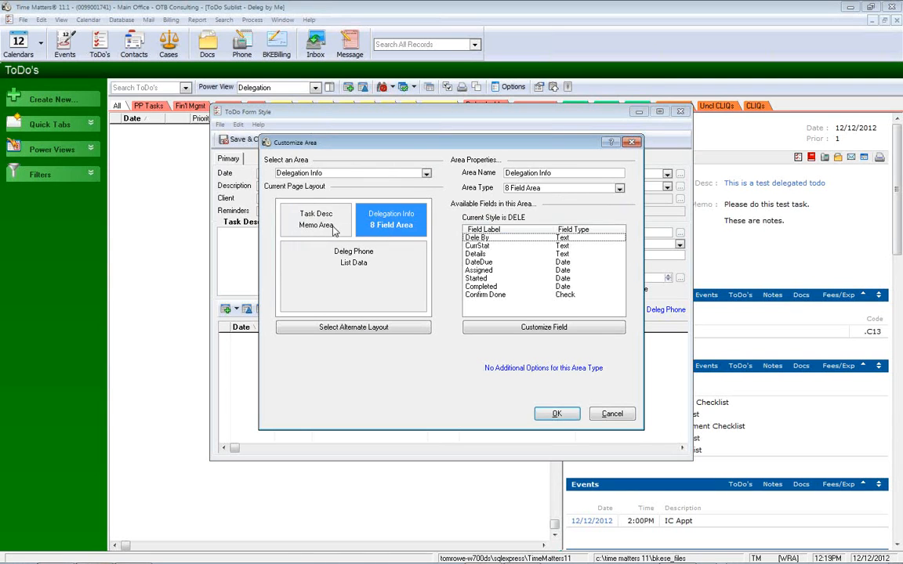
pyautogui.click(339, 229)
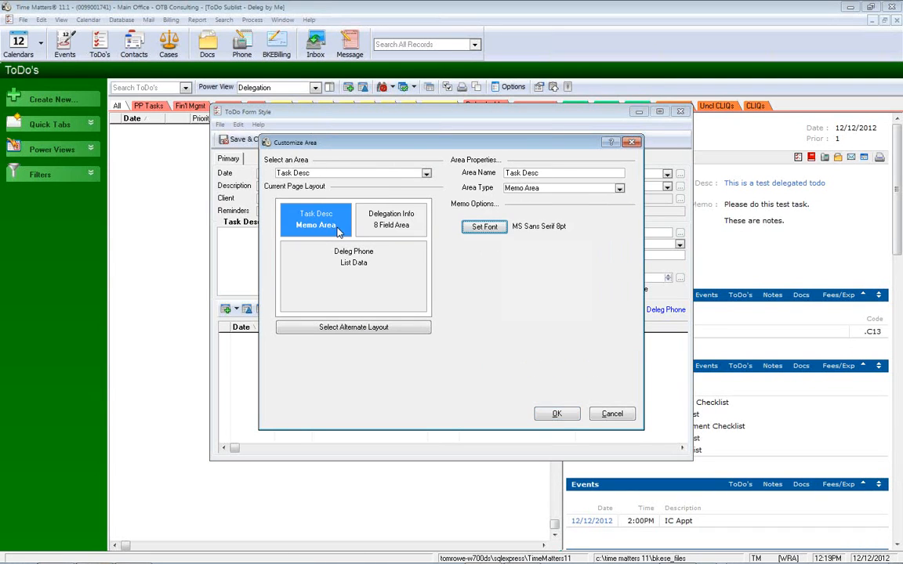
# Browse the alternate page layouts and cancel, keeping the current layout
pyautogui.click(357, 329)
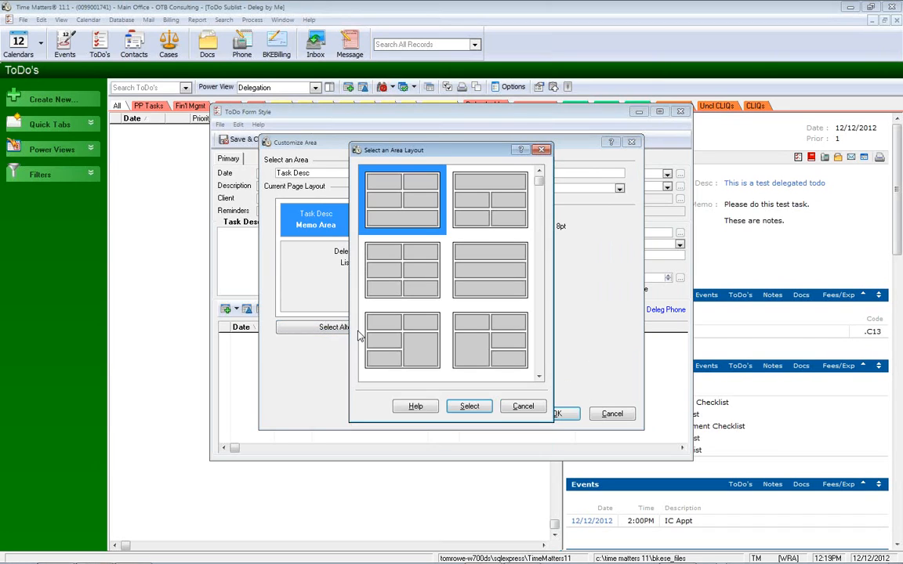
pyautogui.moveTo(538, 189); pyautogui.dragTo(539, 157)
pyautogui.click(540, 355)
pyautogui.click(540, 355)
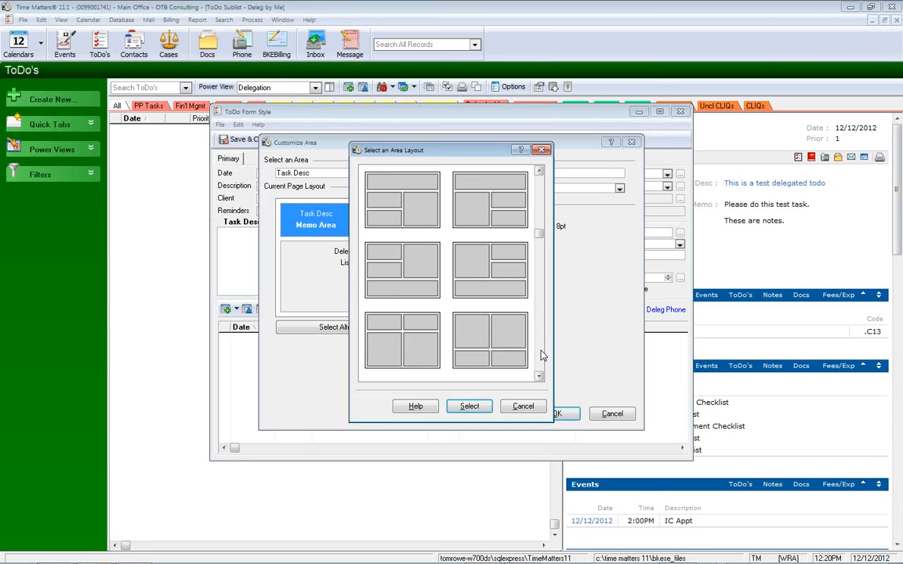
pyautogui.click(541, 352)
pyautogui.click(542, 352)
pyautogui.click(543, 352)
pyautogui.click(545, 355)
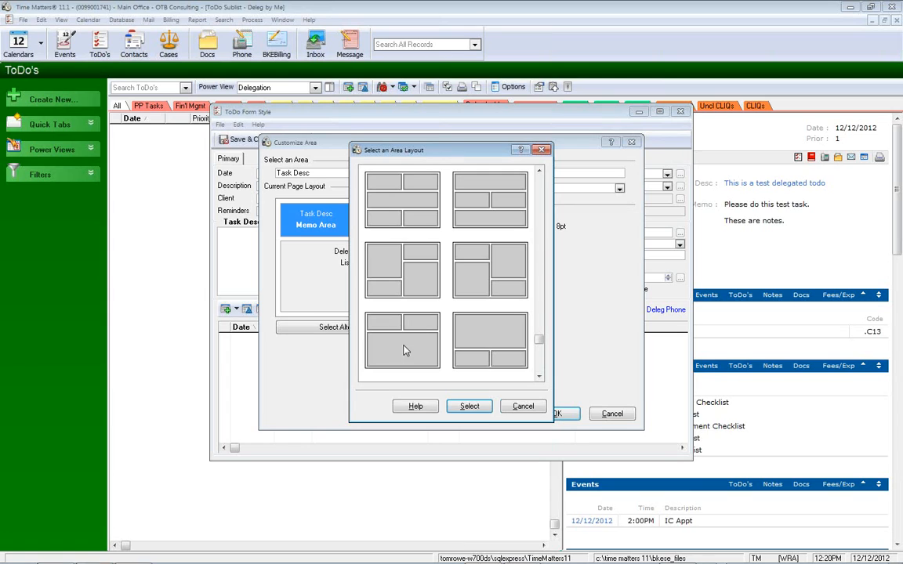
pyautogui.click(523, 406)
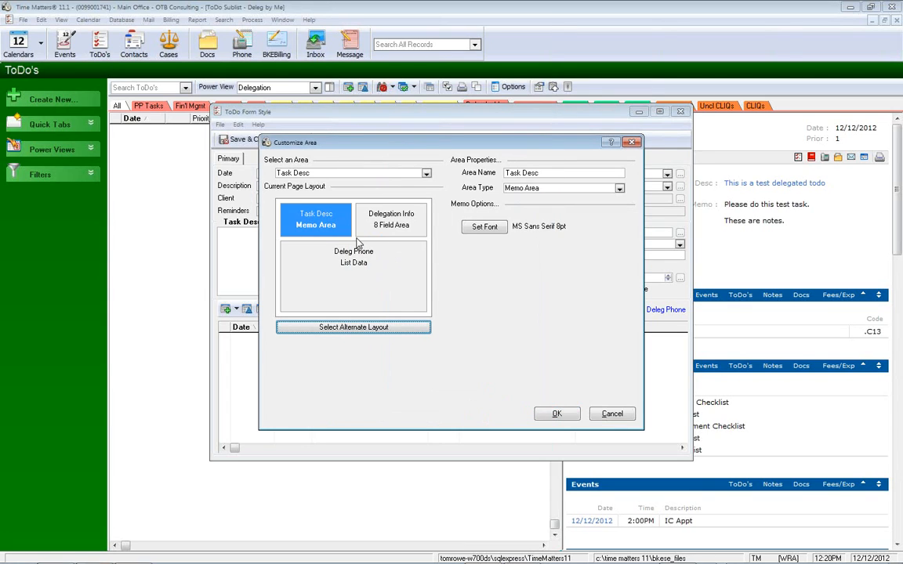
# Cancel and reopen Customize Area from the Task Desc area, comparing the form's areas
pyautogui.click(613, 414)
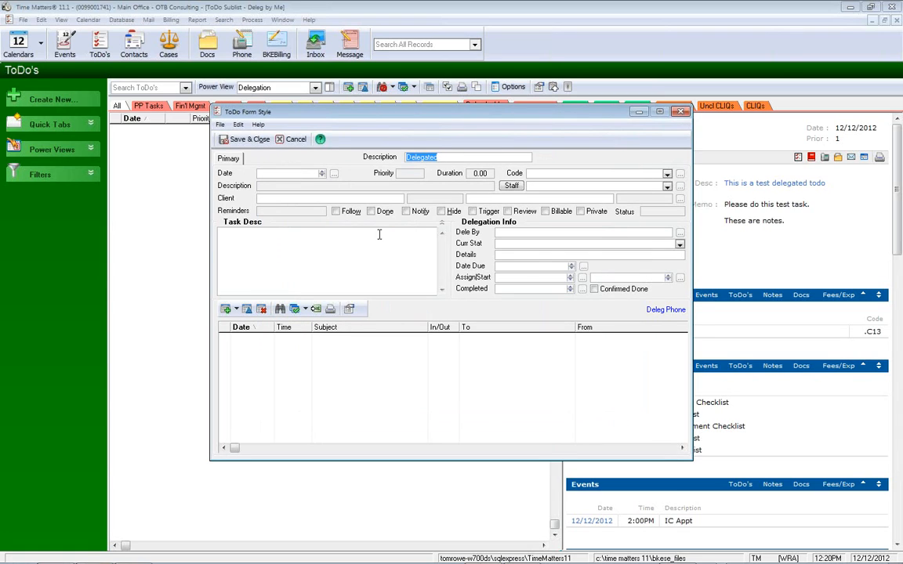
pyautogui.click(378, 266)
pyautogui.rightClick(338, 234)
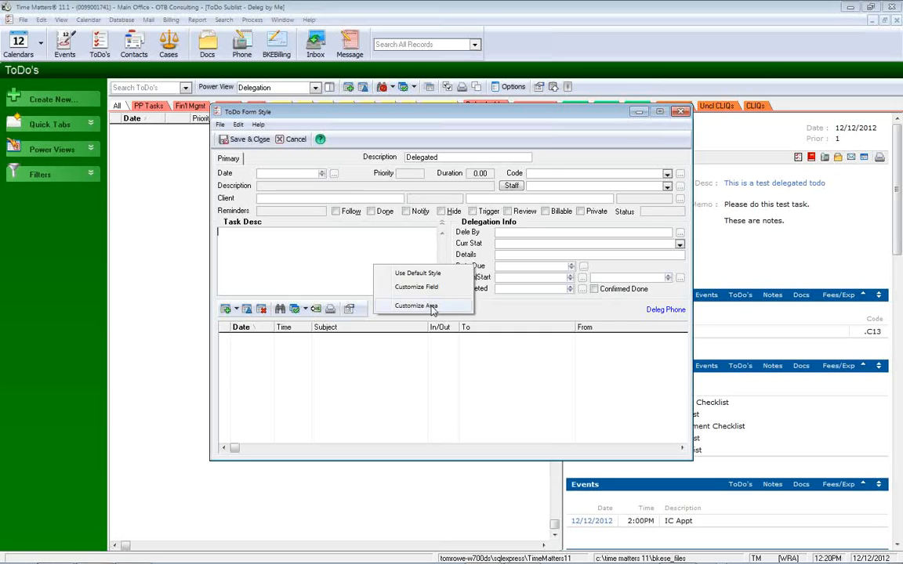
pyautogui.click(388, 276)
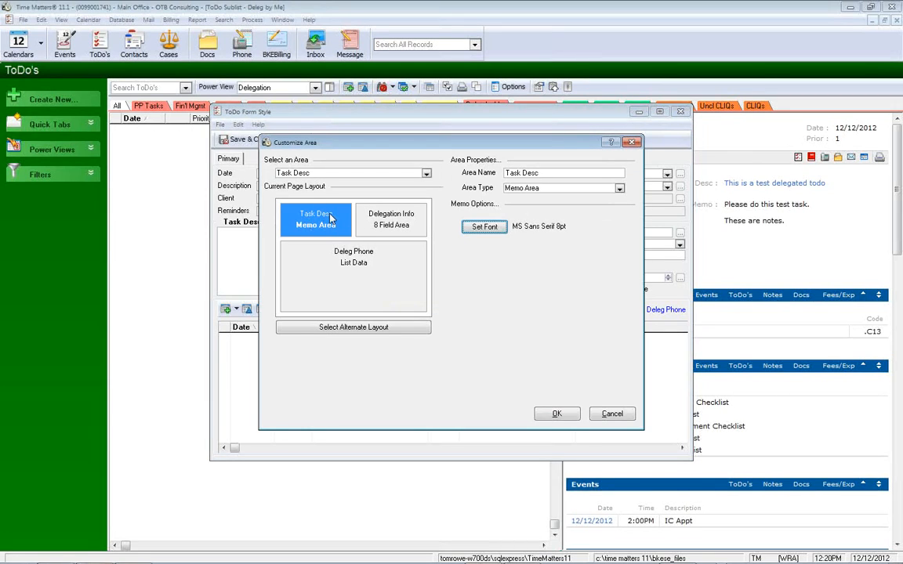
pyautogui.click(382, 227)
pyautogui.click(375, 276)
pyautogui.click(316, 219)
# Inspect the Task Desc and Delegation Info area names, then the Deleg Phone list properties
pyautogui.click(506, 174)
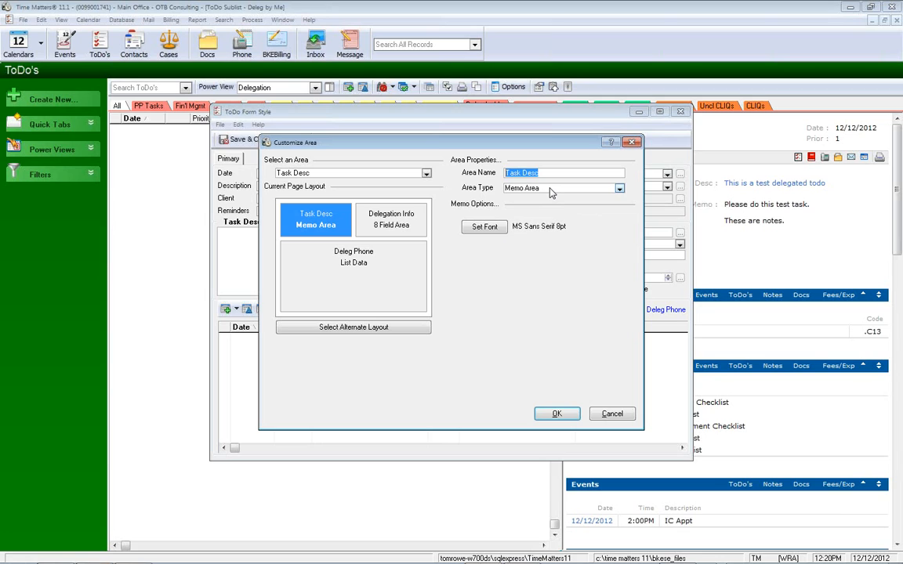
pyautogui.click(383, 212)
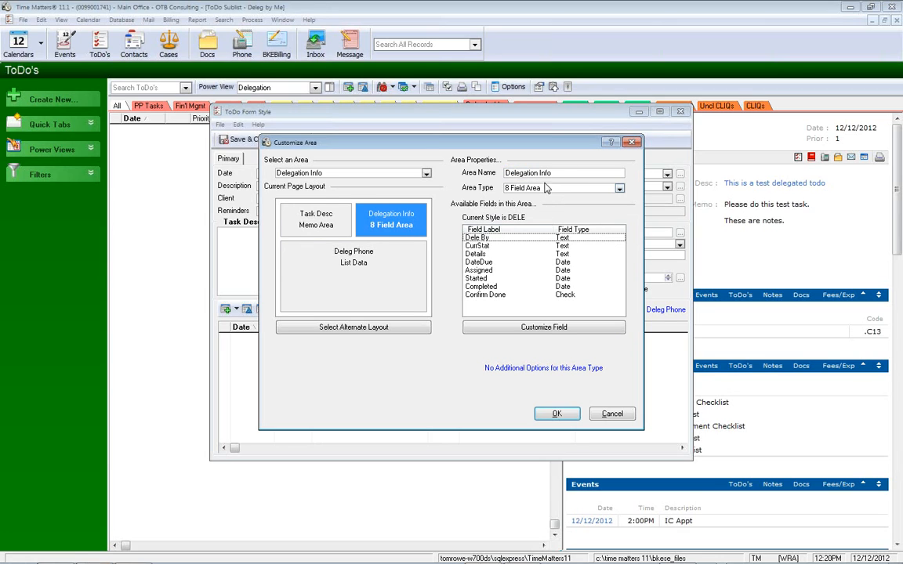
pyautogui.moveTo(560, 173); pyautogui.dragTo(500, 174)
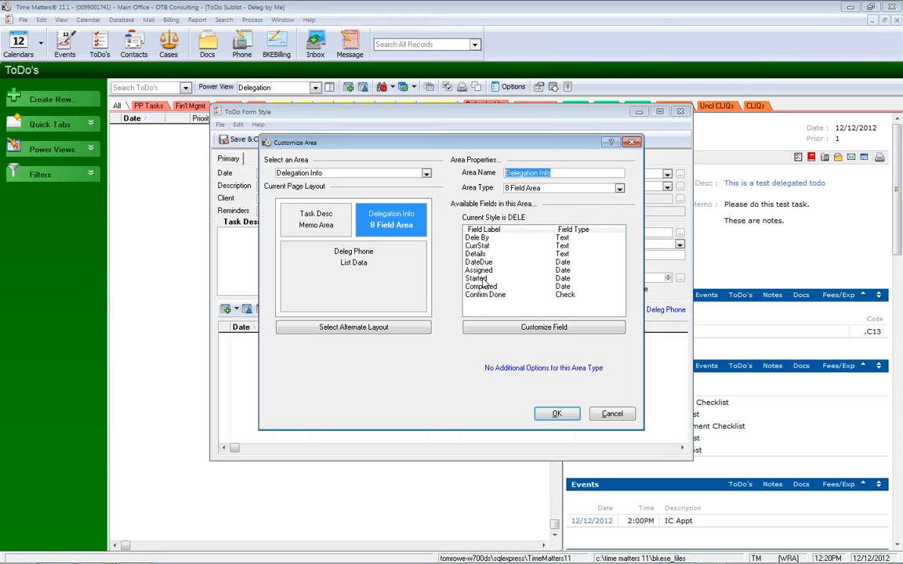
pyautogui.click(356, 286)
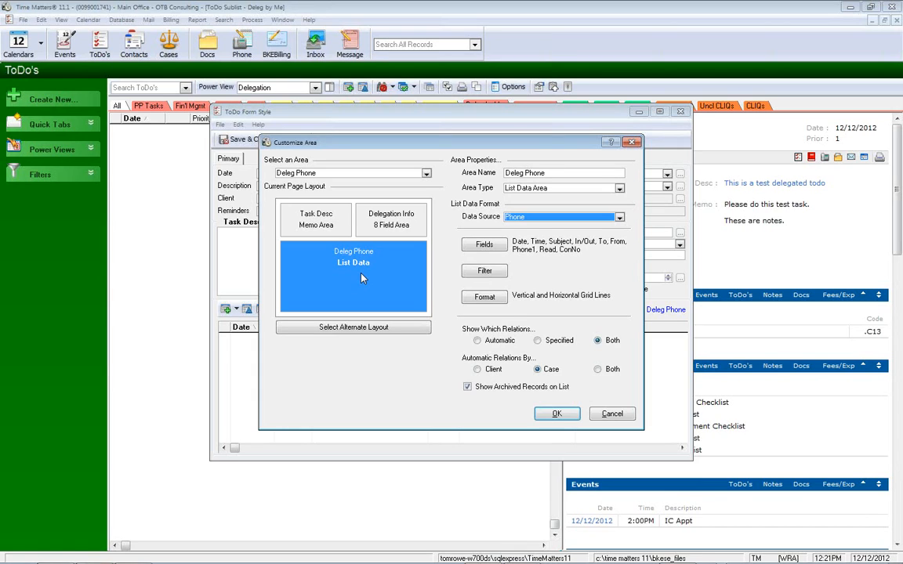
# Show the Delegation Info 8 Field Area, select Dele By, and move the dialog left
pyautogui.click(318, 224)
pyautogui.click(378, 222)
pyautogui.click(319, 226)
pyautogui.click(382, 220)
pyautogui.click(322, 226)
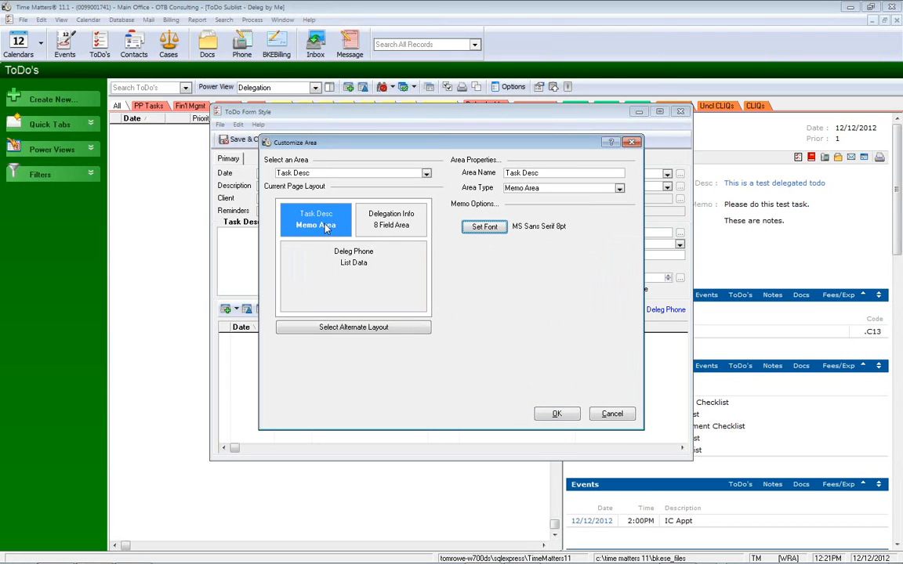
pyautogui.click(384, 223)
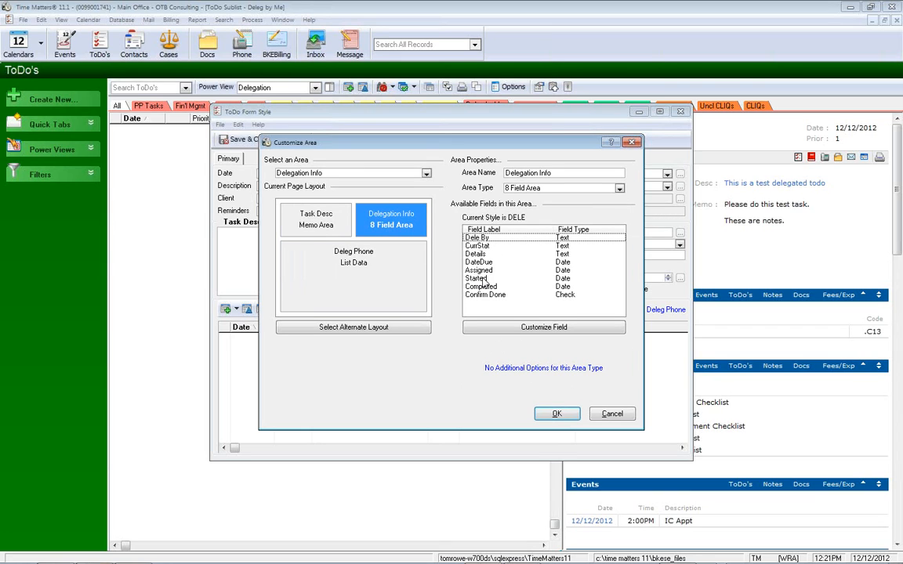
pyautogui.click(475, 237)
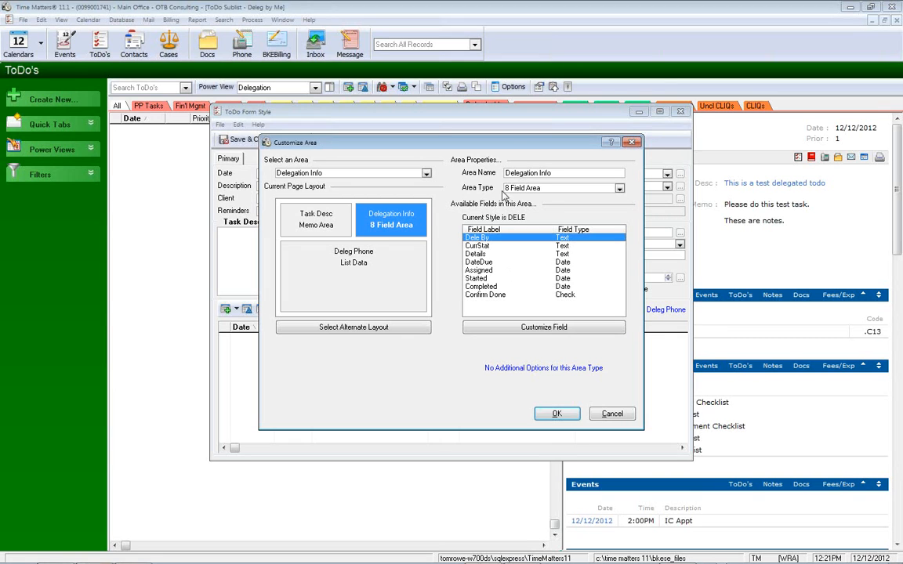
pyautogui.moveTo(454, 143); pyautogui.dragTo(300, 168)
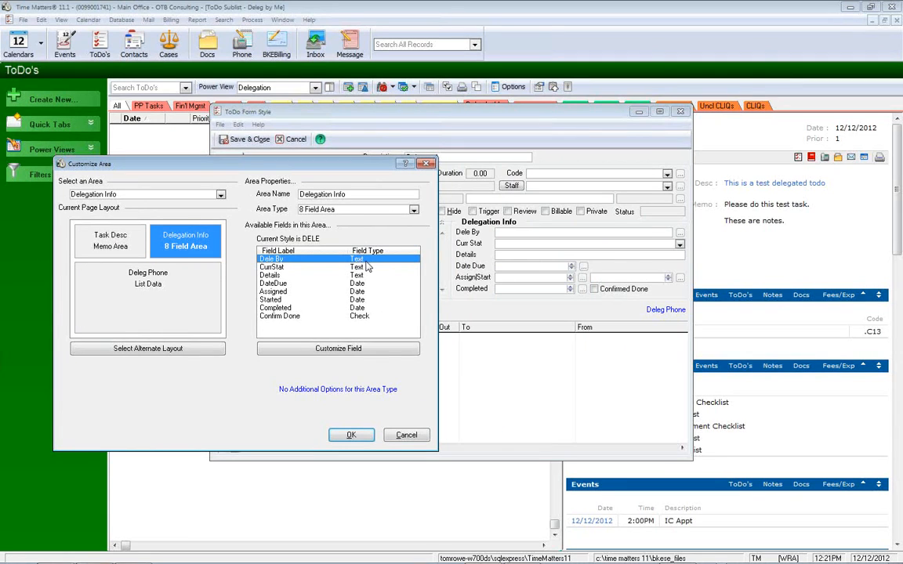
pyautogui.doubleClick(365, 261)
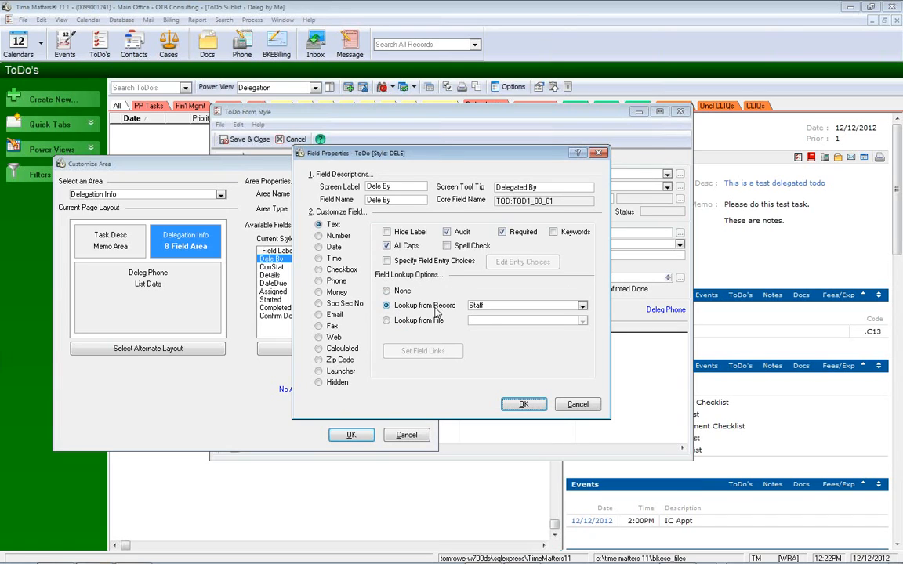
pyautogui.click(583, 306)
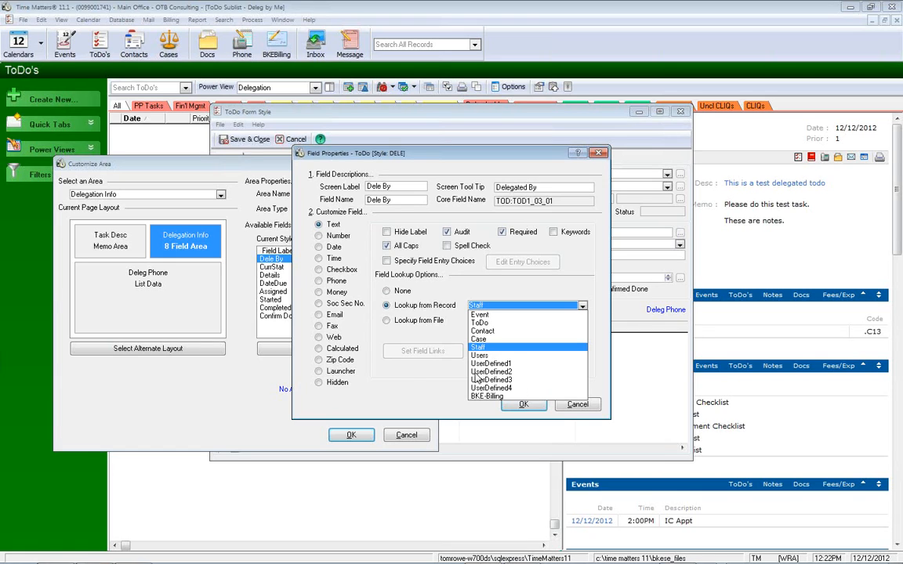
pyautogui.click(420, 396)
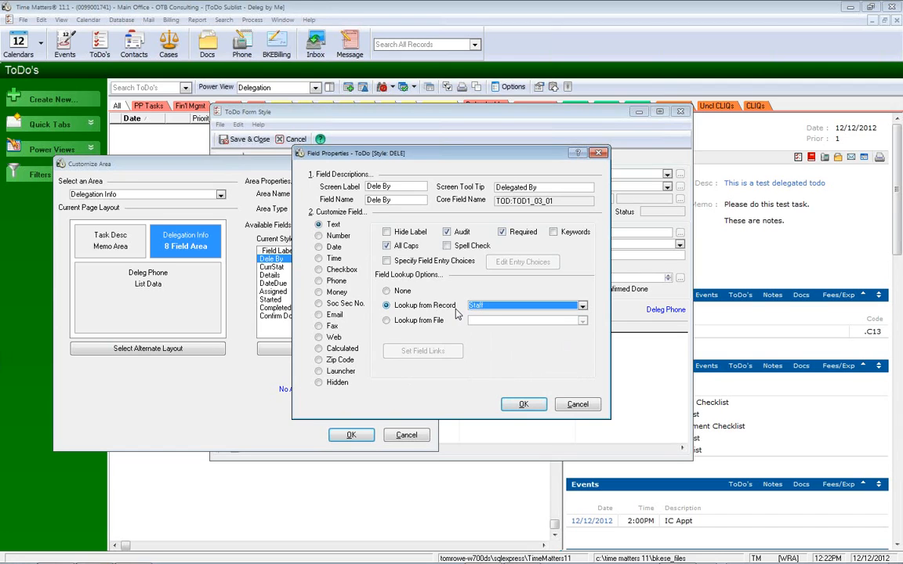
pyautogui.click(578, 404)
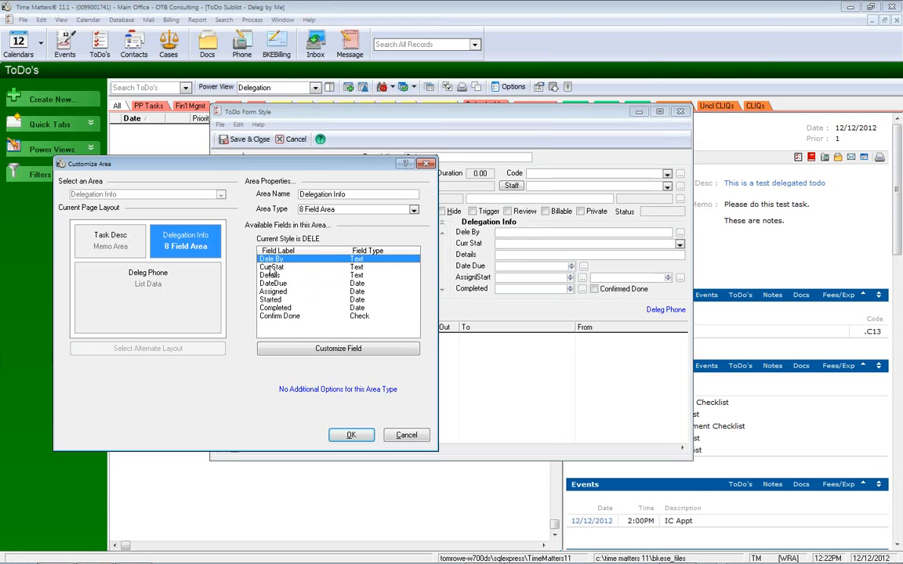
# Open the CurrStat field's properties and start editing its specified entry choices
pyautogui.click(309, 269)
pyautogui.doubleClick(309, 271)
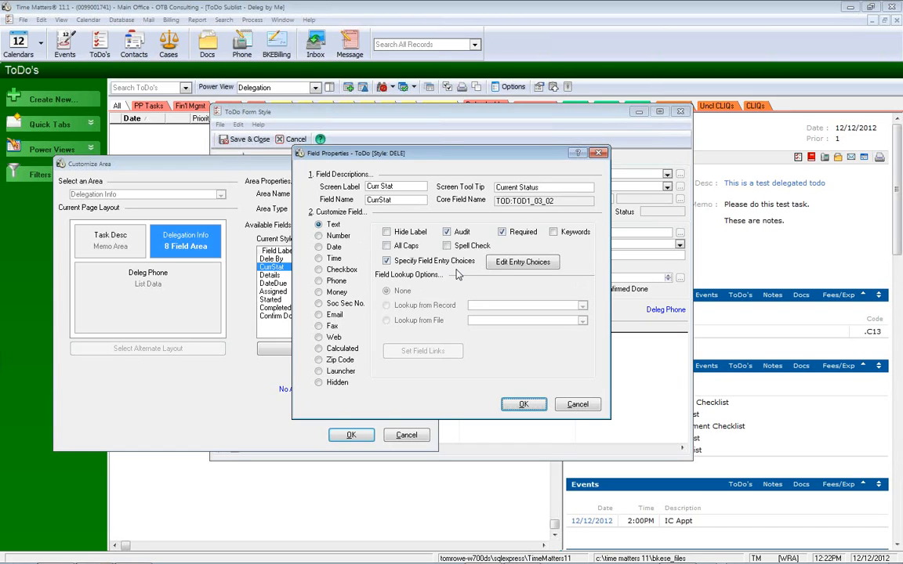
pyautogui.click(528, 267)
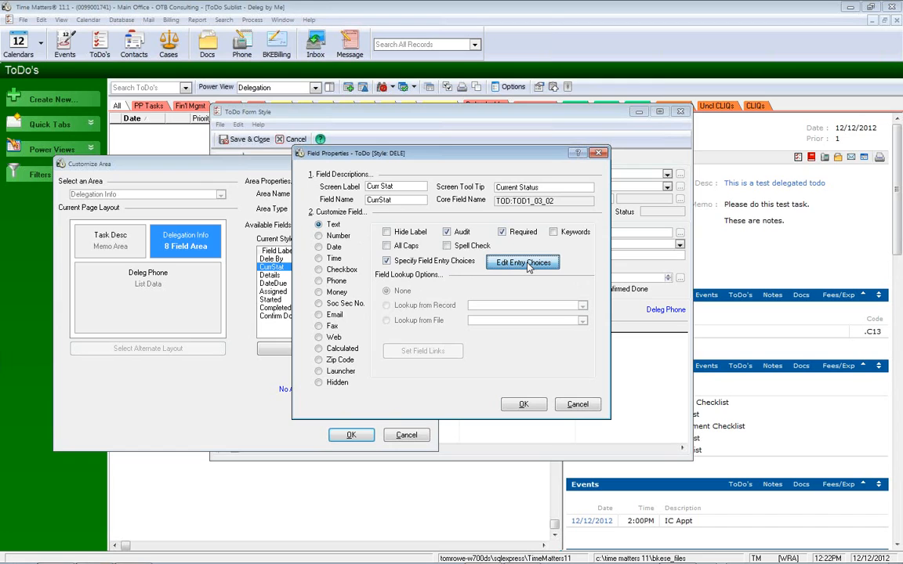
# Keep OTB_Delegation.txt as Curr Stat's lookup file for entry choices and bring up the ToDo template folder
pyautogui.click(528, 265)
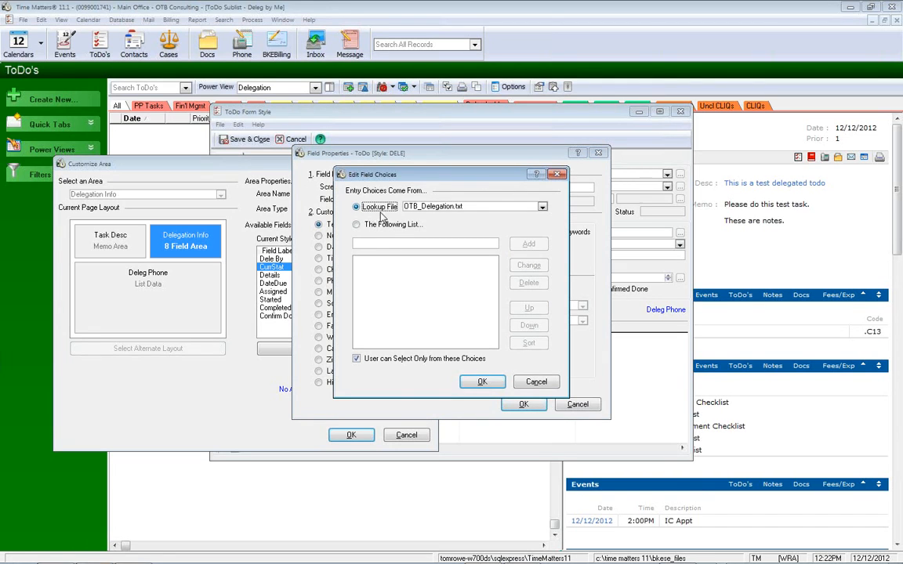
pyautogui.click(429, 208)
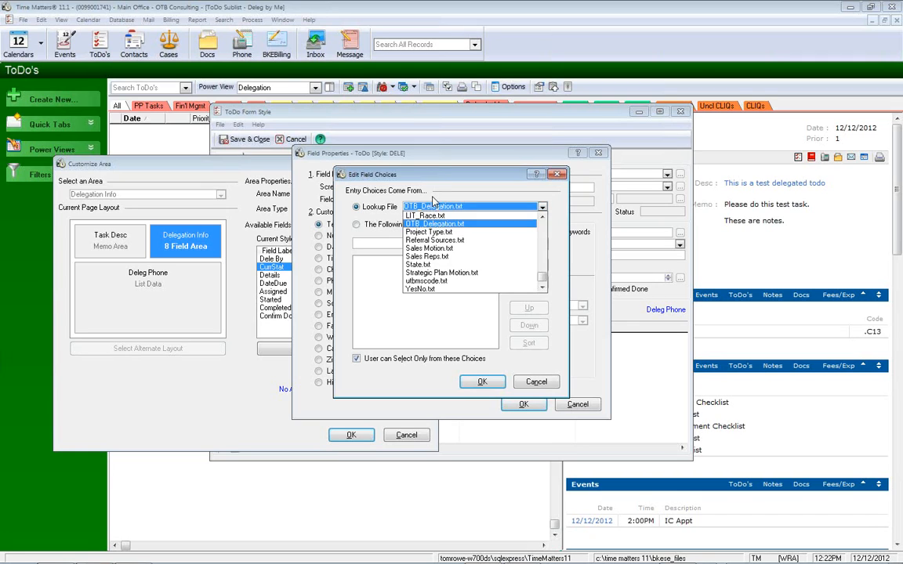
pyautogui.click(432, 195)
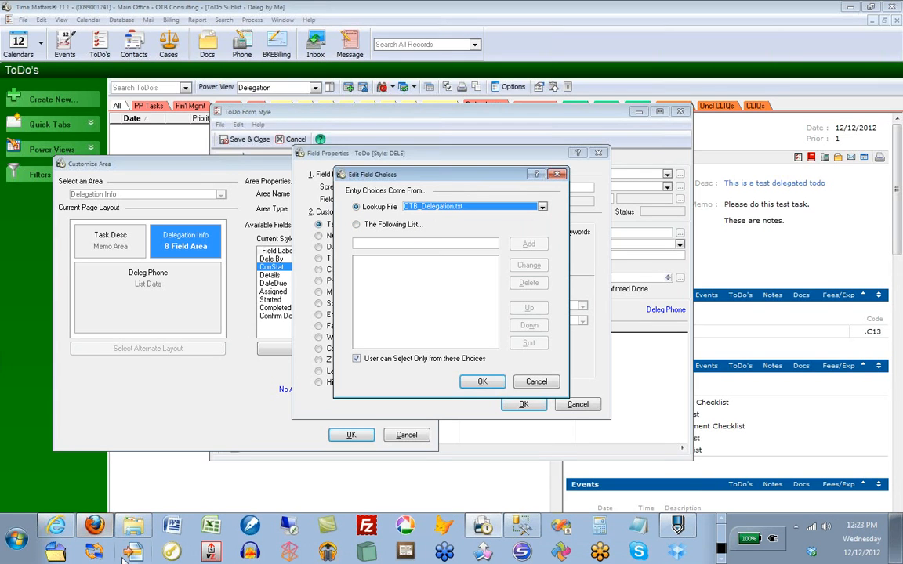
pyautogui.click(133, 539)
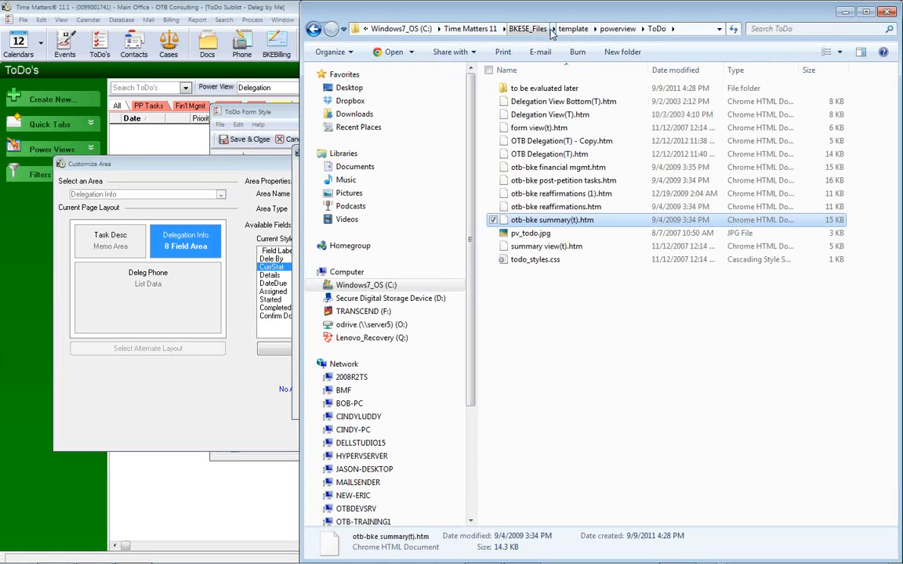
# Open OTB_Delegation.txt in Notepad from the lookup folder under BKESE_Files
pyautogui.click(527, 28)
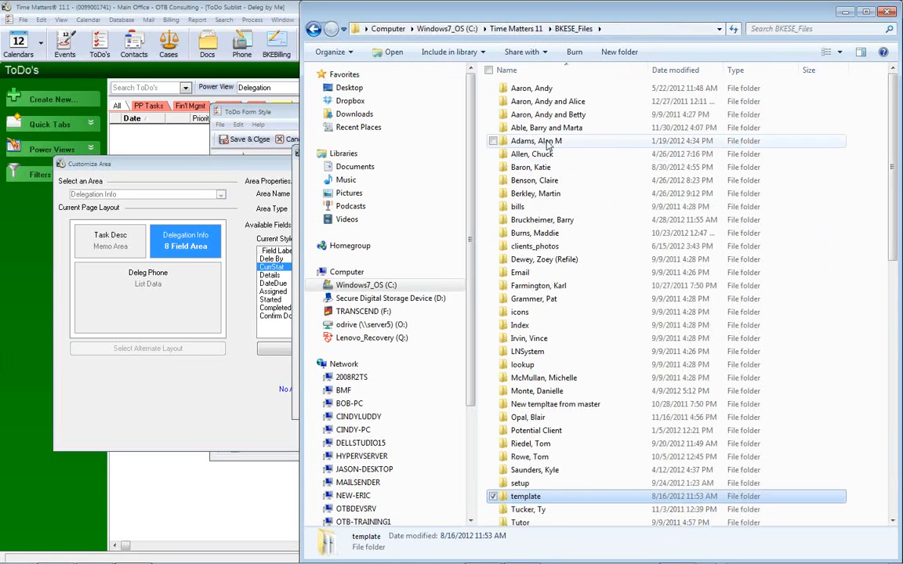
pyautogui.click(536, 366)
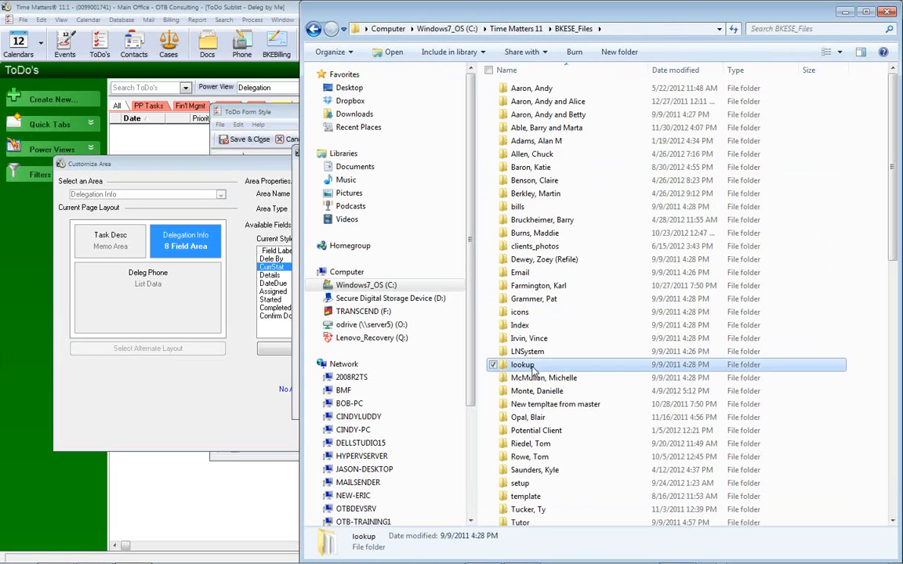
pyautogui.doubleClick(536, 366)
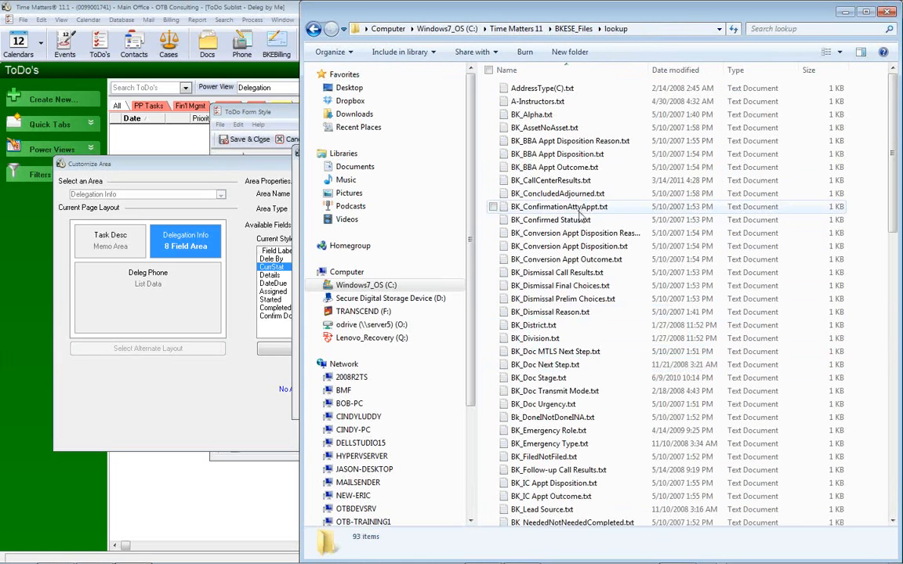
pyautogui.scroll(-7, 574, 250)
pyautogui.scroll(-12, 575, 249)
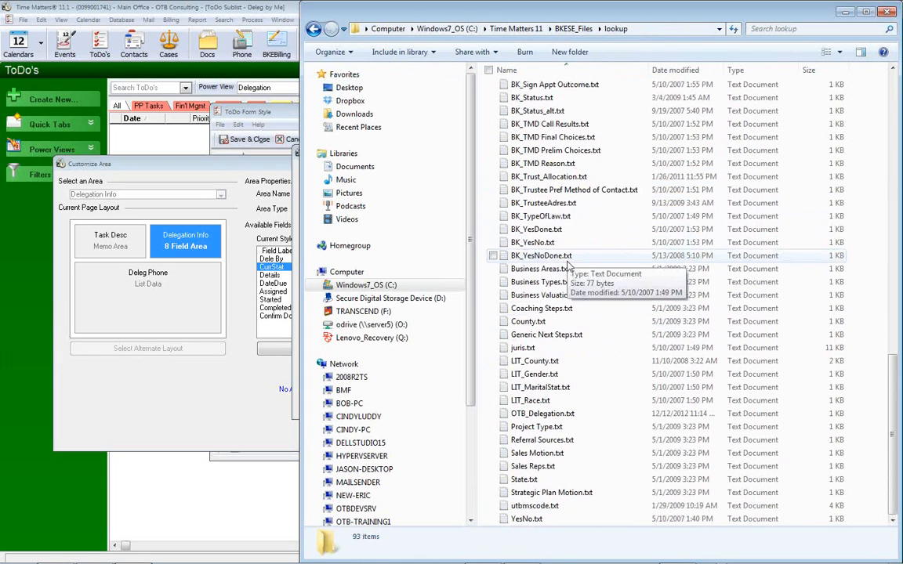
pyautogui.click(552, 416)
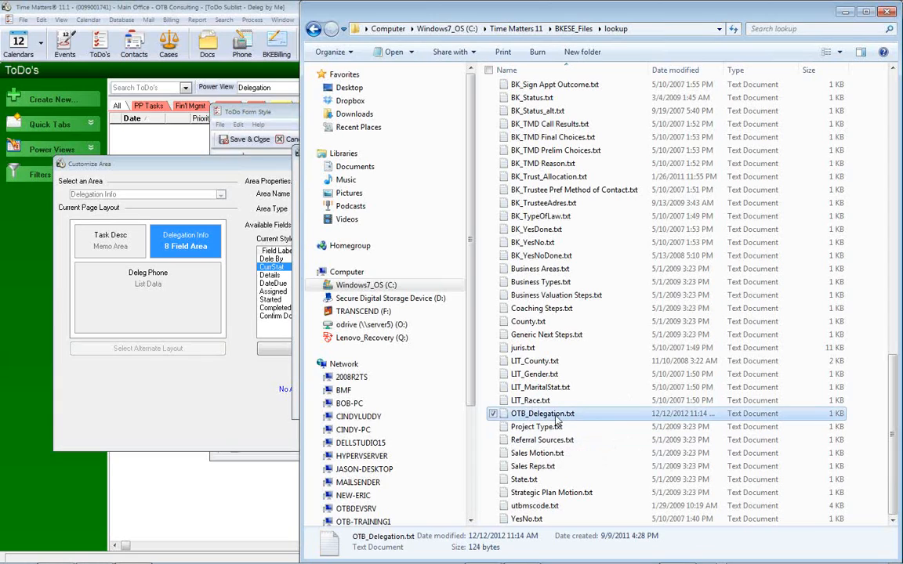
pyautogui.doubleClick(552, 418)
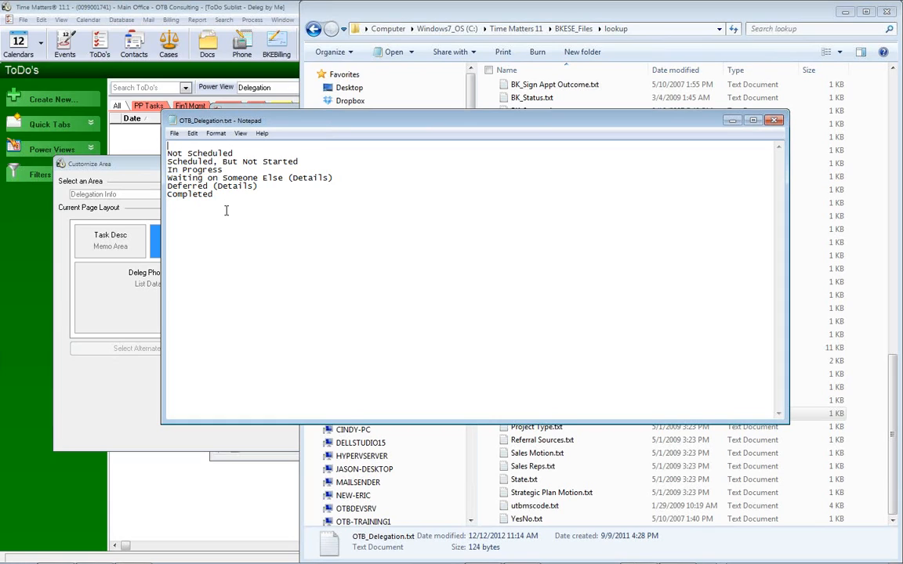
# Review the six delegation status lines in OTB_Delegation.txt and close Notepad
pyautogui.click(201, 204)
pyautogui.click(775, 121)
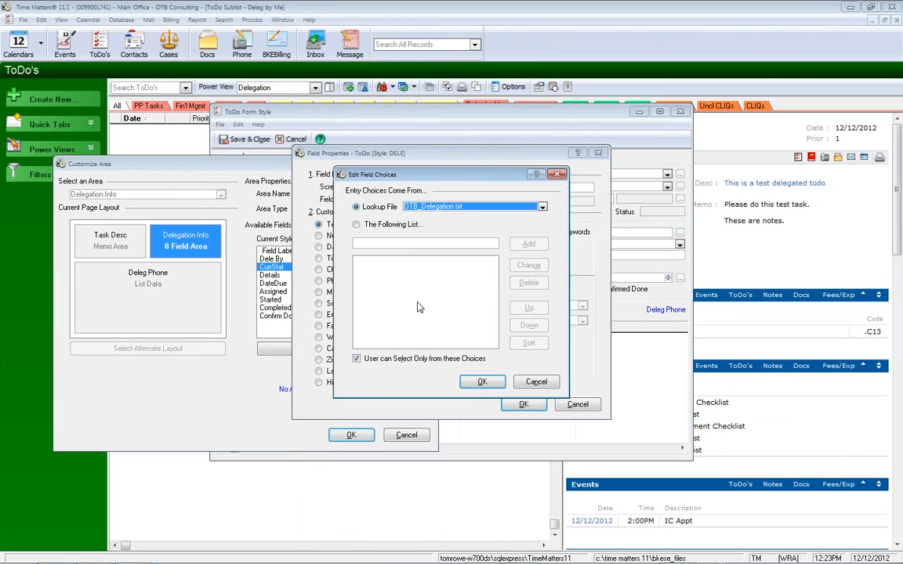
# Switch to a typed choice list and add 'Not Started' and 'Waiting On Someone Else'
pyautogui.click(356, 225)
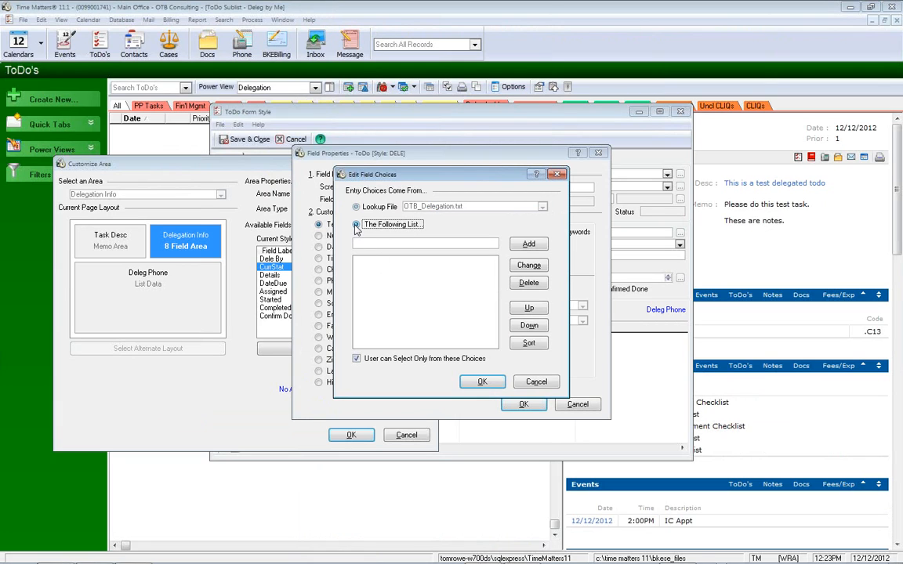
pyautogui.click(374, 246)
pyautogui.write('Not Started')
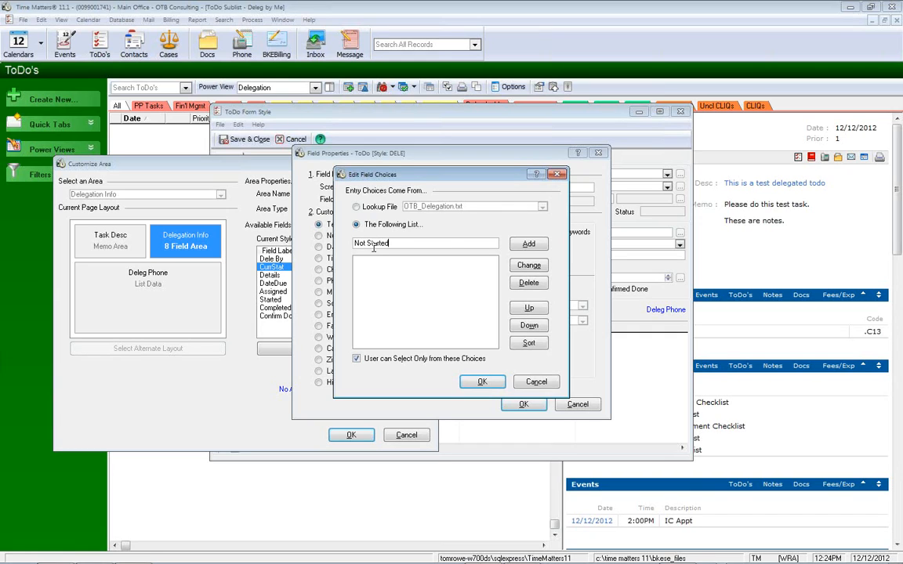
pyautogui.press('Return')
pyautogui.write('Waiting On Someone Els')
pyautogui.click(528, 243)
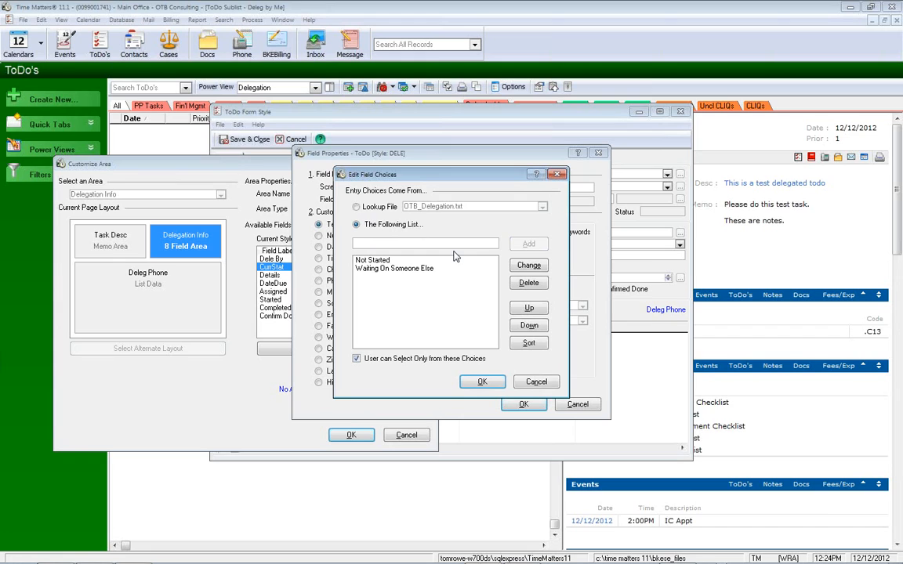
# Reorder the two choices, moving Waiting On Someone Else up and Not Started back on top
pyautogui.click(394, 269)
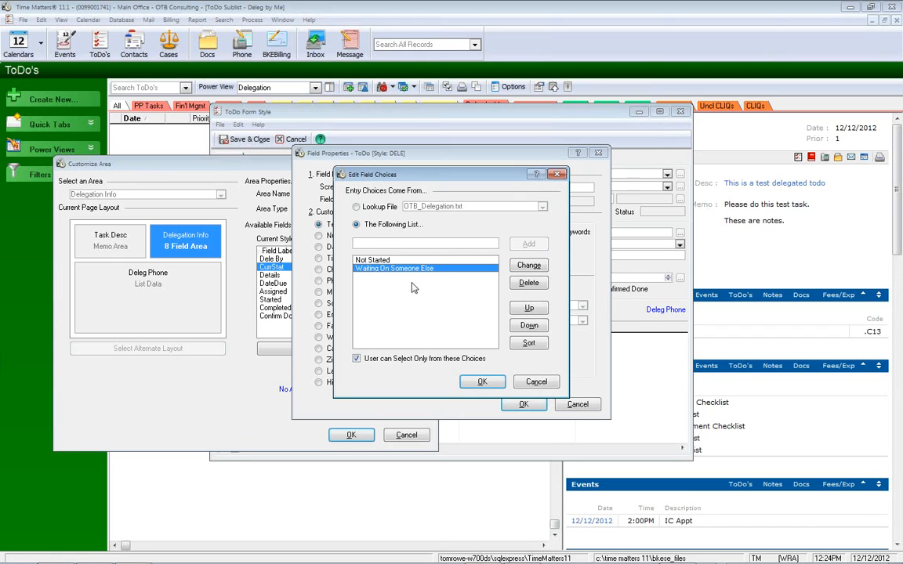
pyautogui.click(524, 310)
pyautogui.click(410, 269)
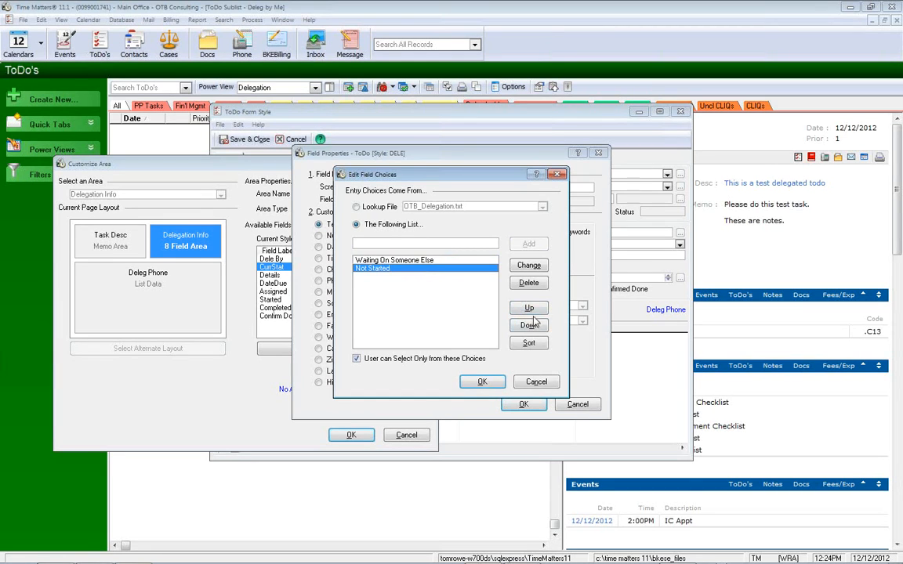
pyautogui.click(510, 308)
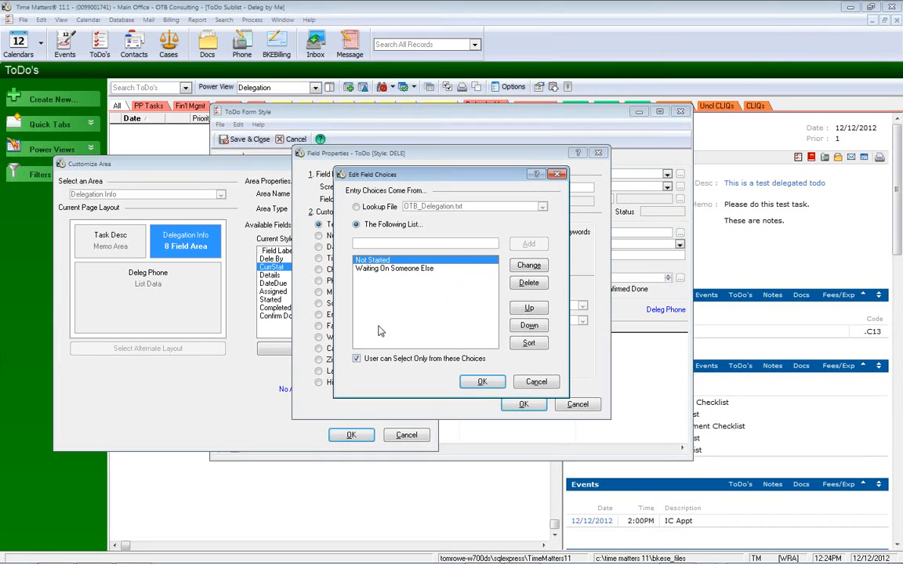
# Delete both test choices, revert to the OTB_Delegation.txt lookup file, and accept
pyautogui.click(528, 282)
pyautogui.click(425, 306)
pyautogui.click(528, 282)
pyautogui.click(423, 306)
pyautogui.click(379, 207)
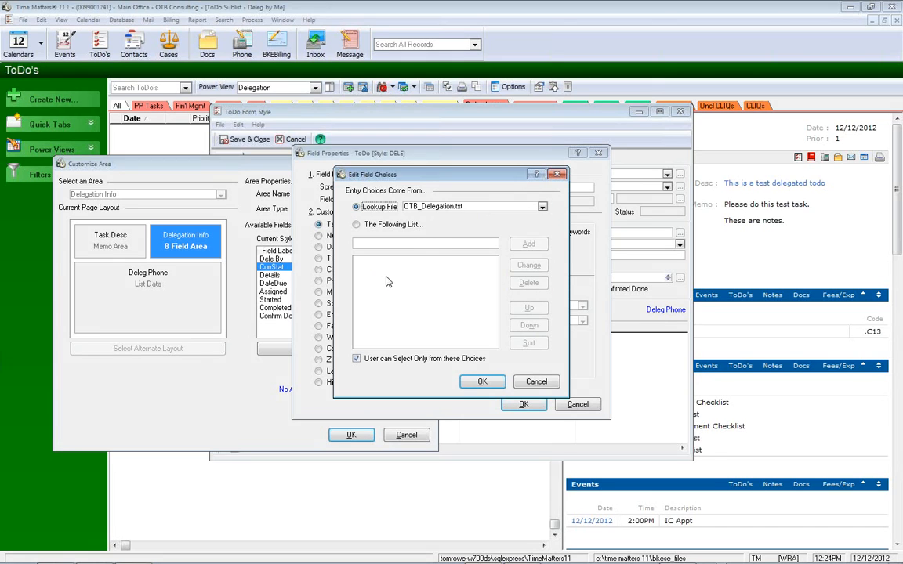
pyautogui.click(482, 382)
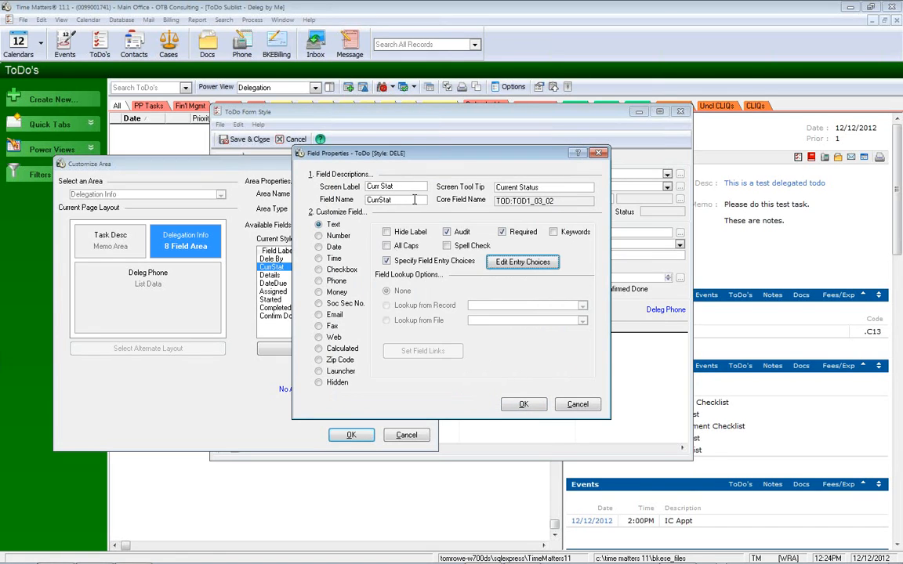
# Cancel Curr Stat's properties unchanged, then review the Details field's properties and cancel
pyautogui.click(573, 405)
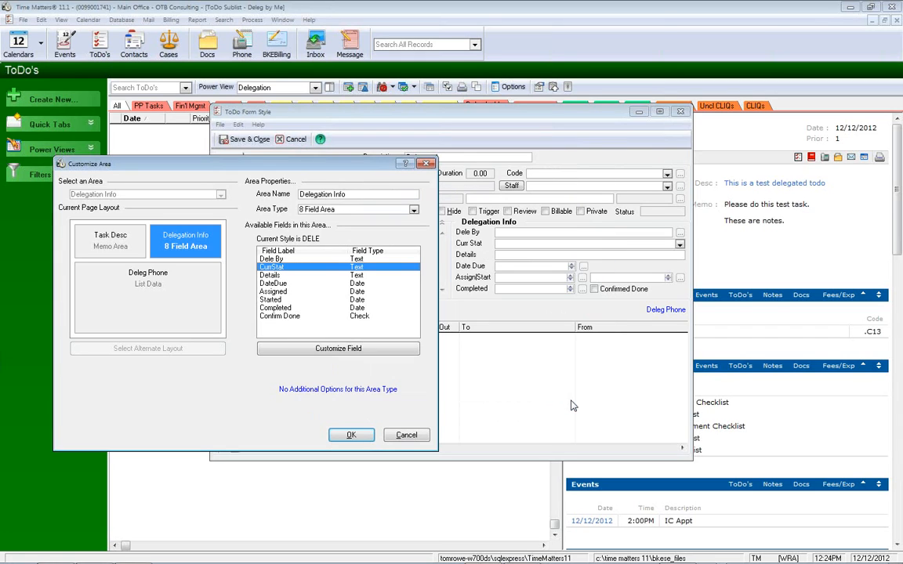
pyautogui.click(272, 276)
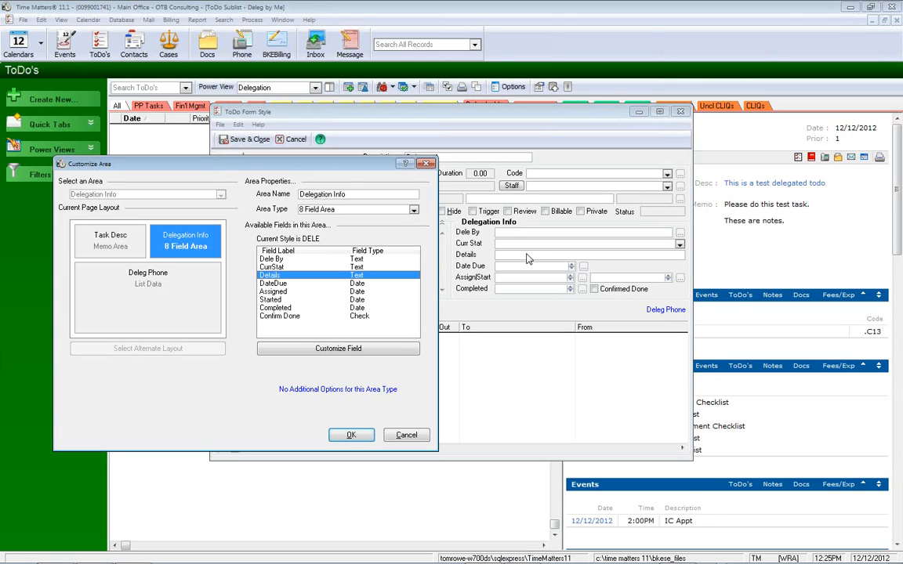
pyautogui.moveTo(347, 280); pyautogui.dragTo(348, 281)
pyautogui.doubleClick(347, 280)
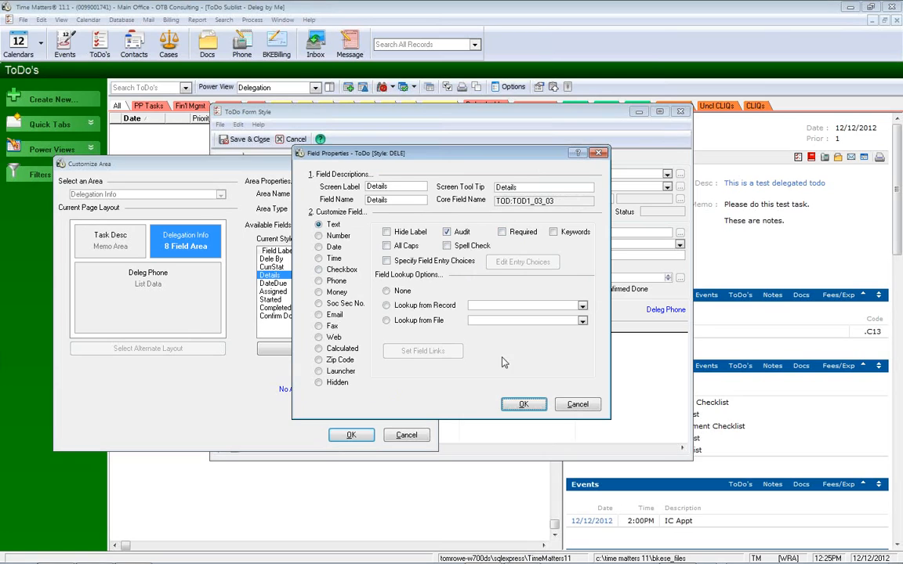
pyautogui.click(581, 405)
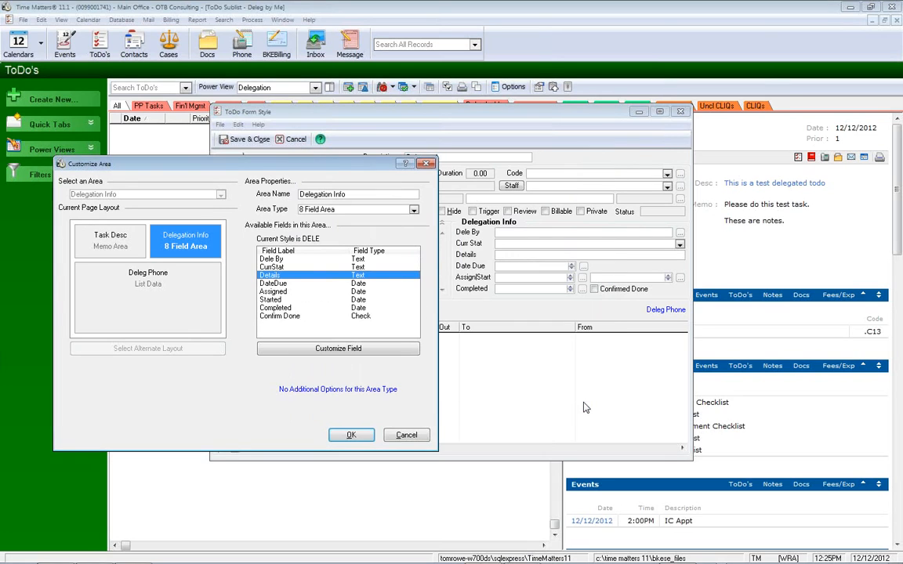
pyautogui.click(299, 282)
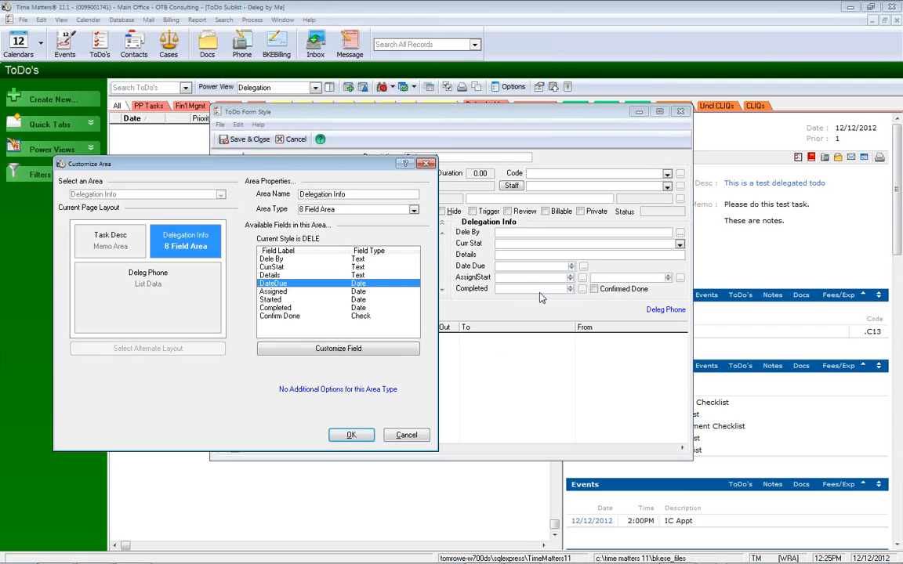
pyautogui.doubleClick(345, 289)
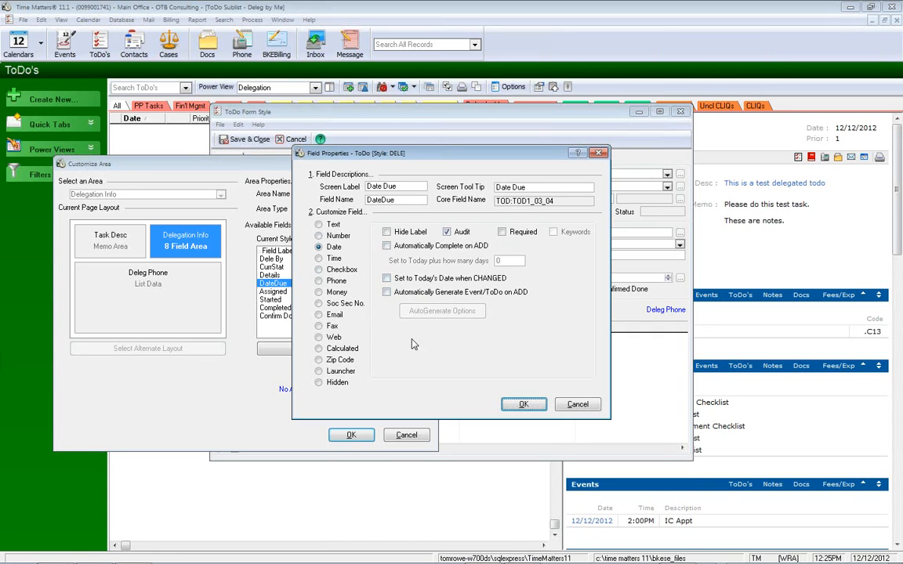
pyautogui.click(579, 404)
pyautogui.click(288, 292)
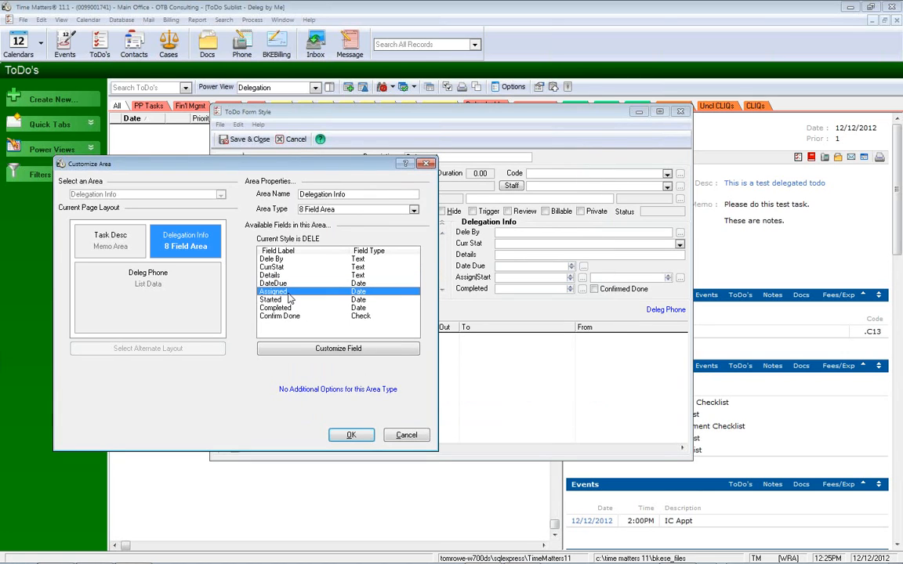
pyautogui.doubleClick(288, 293)
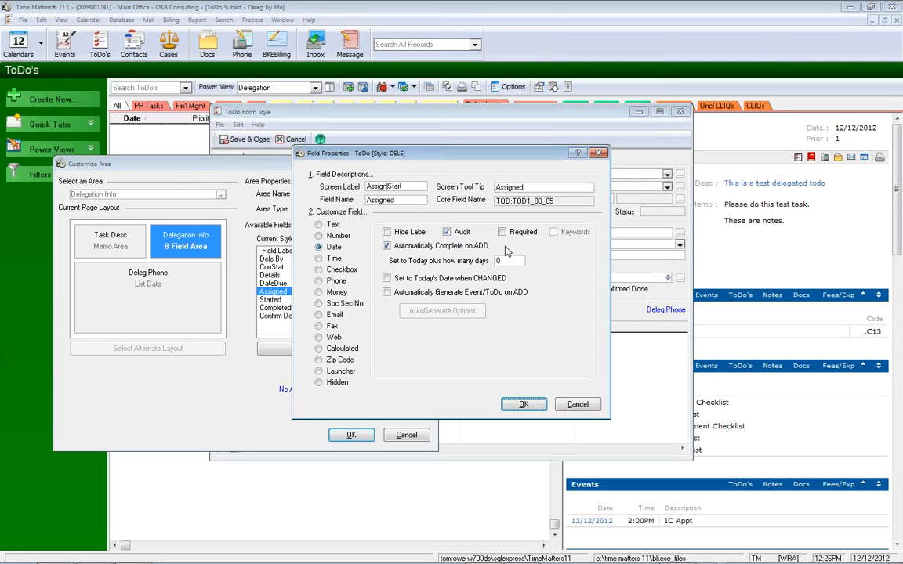
pyautogui.click(521, 404)
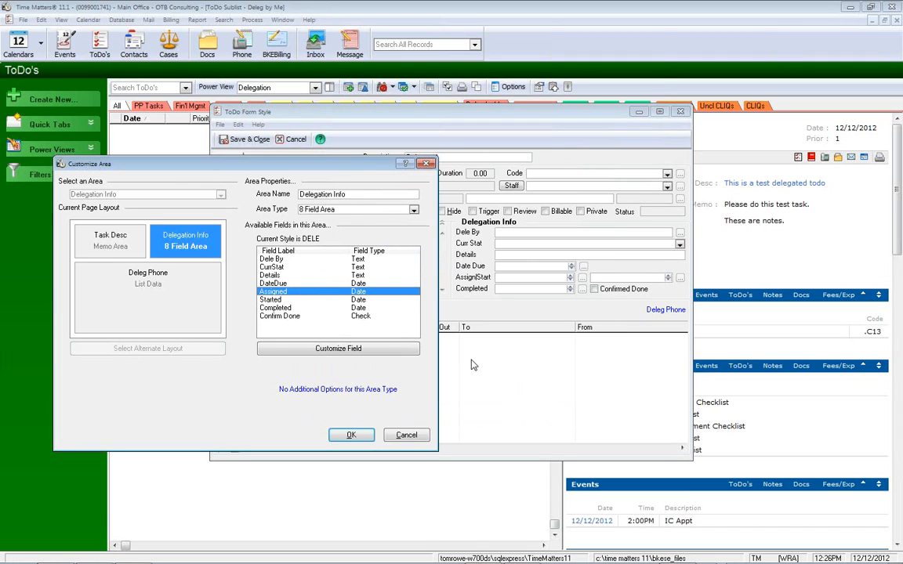
pyautogui.click(310, 302)
pyautogui.doubleClick(310, 302)
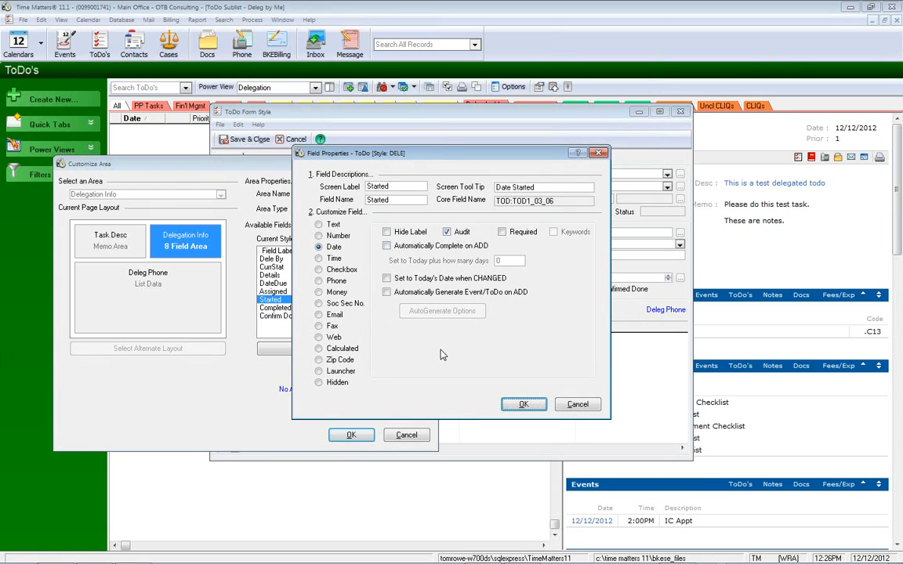
pyautogui.click(587, 411)
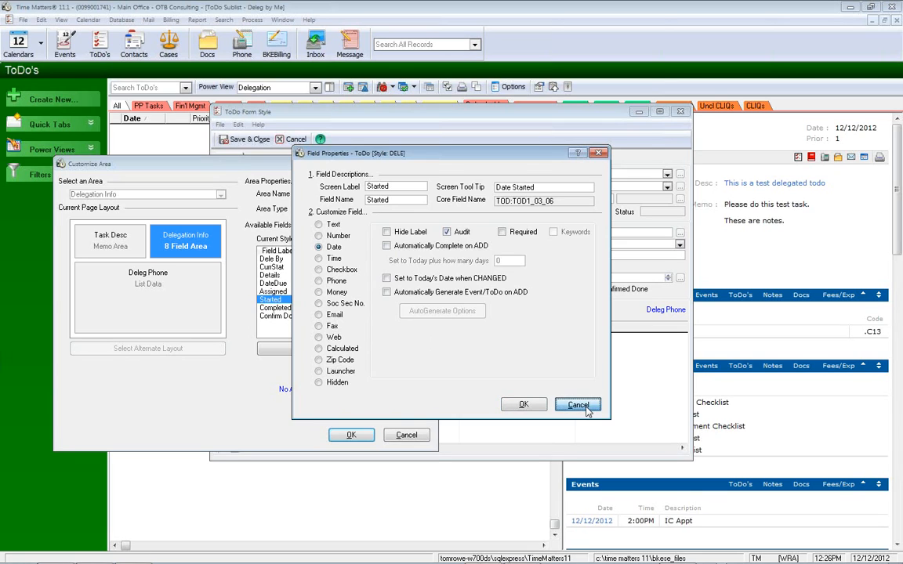
pyautogui.click(283, 308)
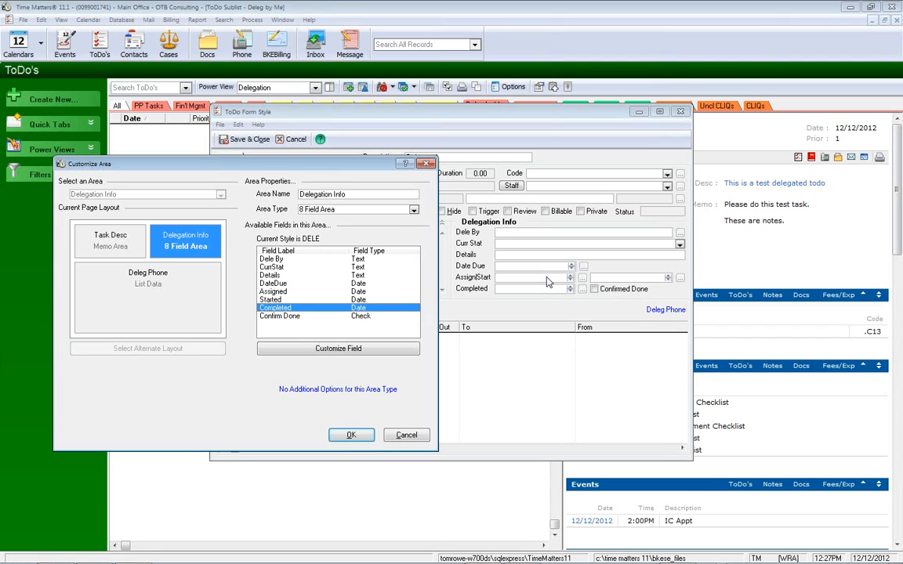
# Review the Delegation Info fields: DateDue, Assigned, Started, Completed, and Confirm Done's properties, leaving them unchanged
pyautogui.click(271, 283)
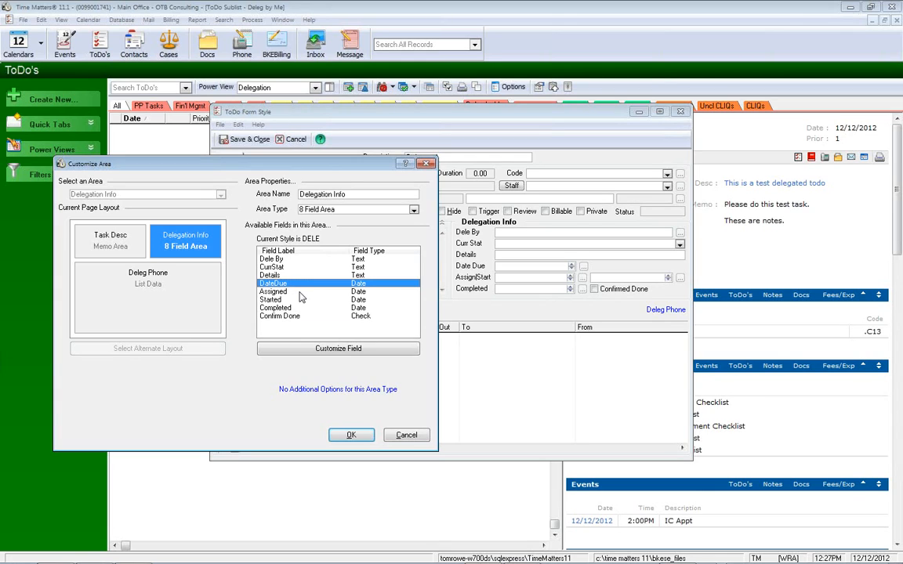
pyautogui.click(301, 292)
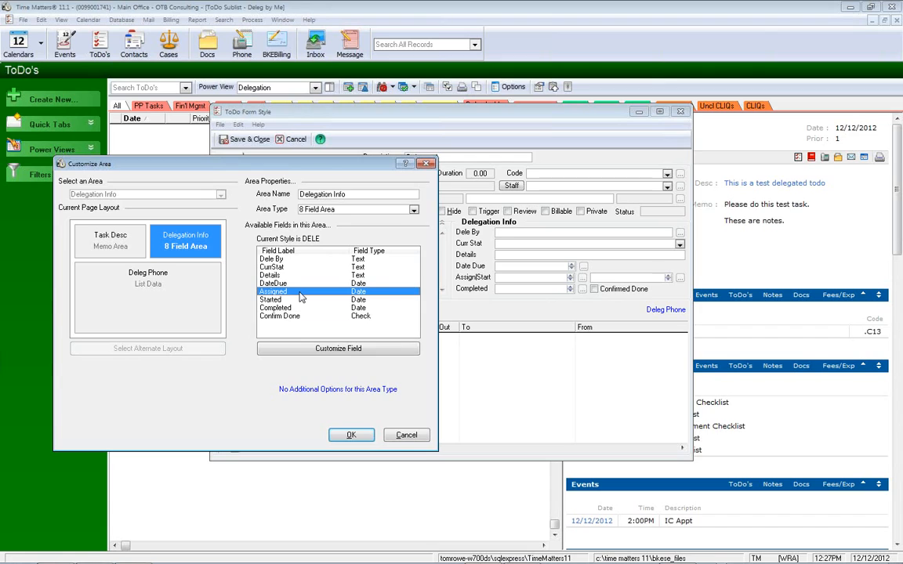
pyautogui.press('Down')
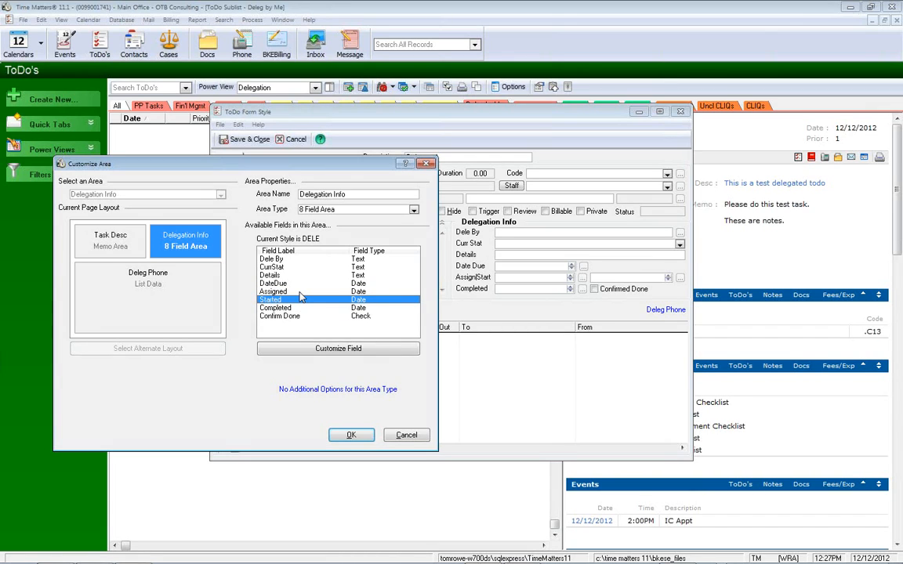
pyautogui.press('Down')
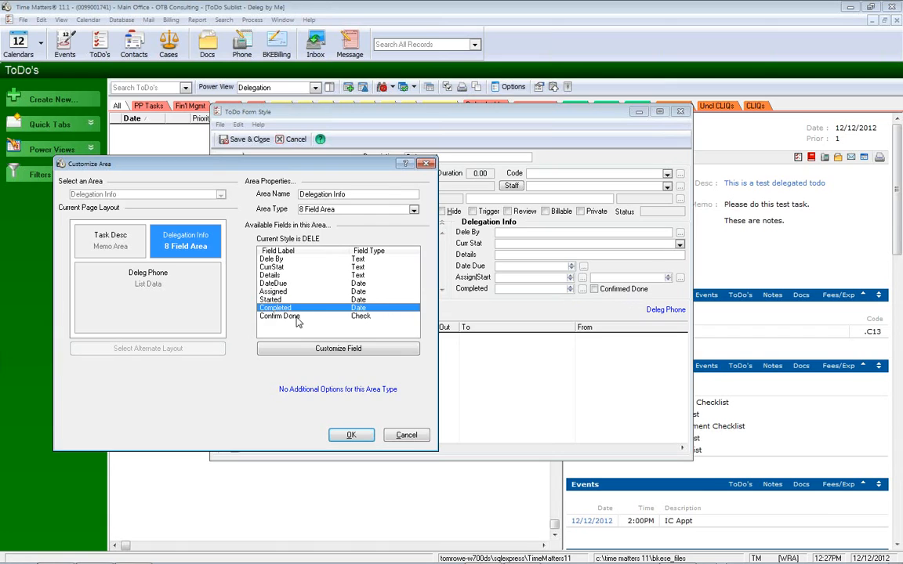
pyautogui.doubleClick(329, 316)
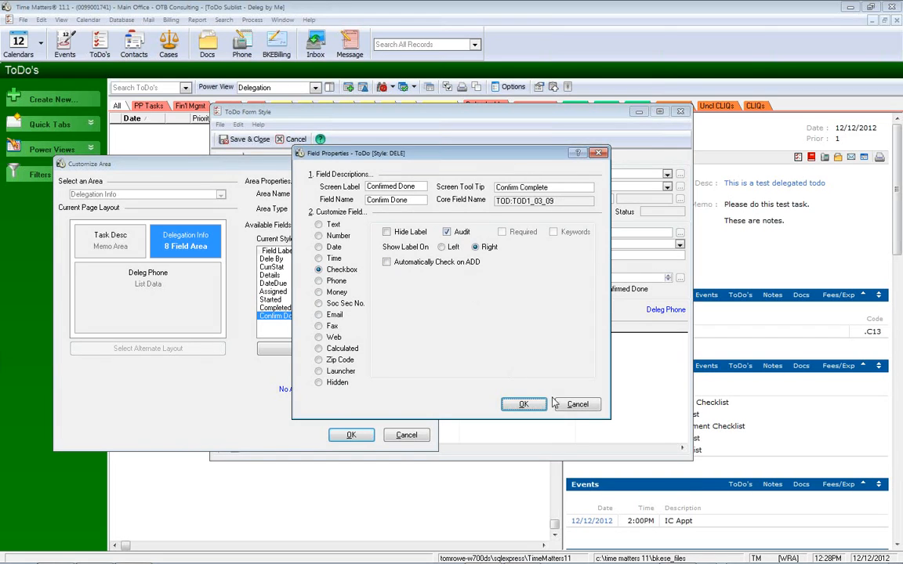
pyautogui.click(577, 405)
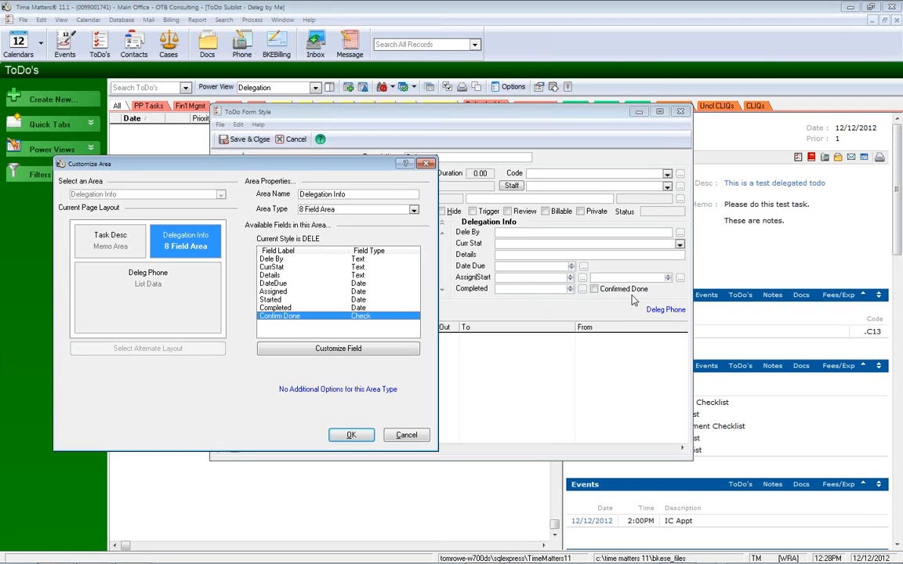
pyautogui.doubleClick(385, 317)
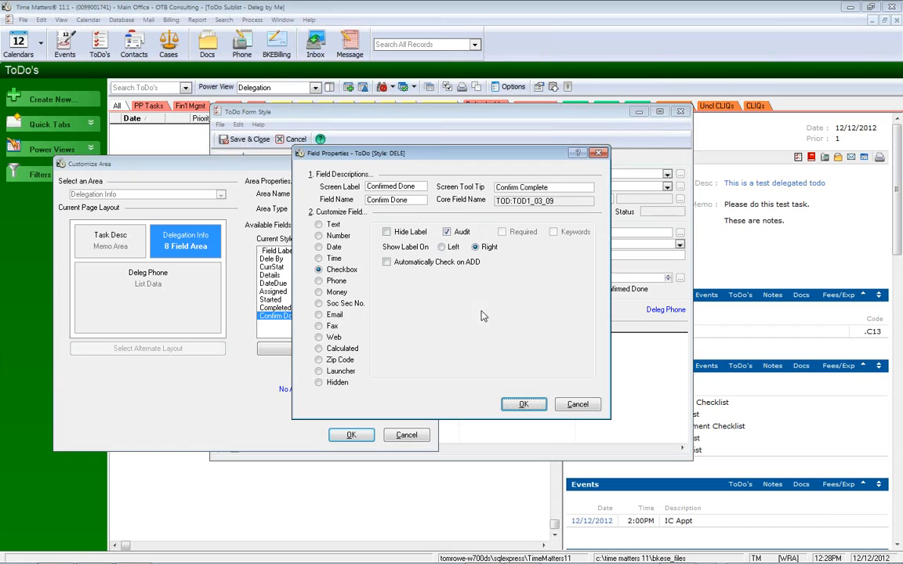
pyautogui.click(524, 405)
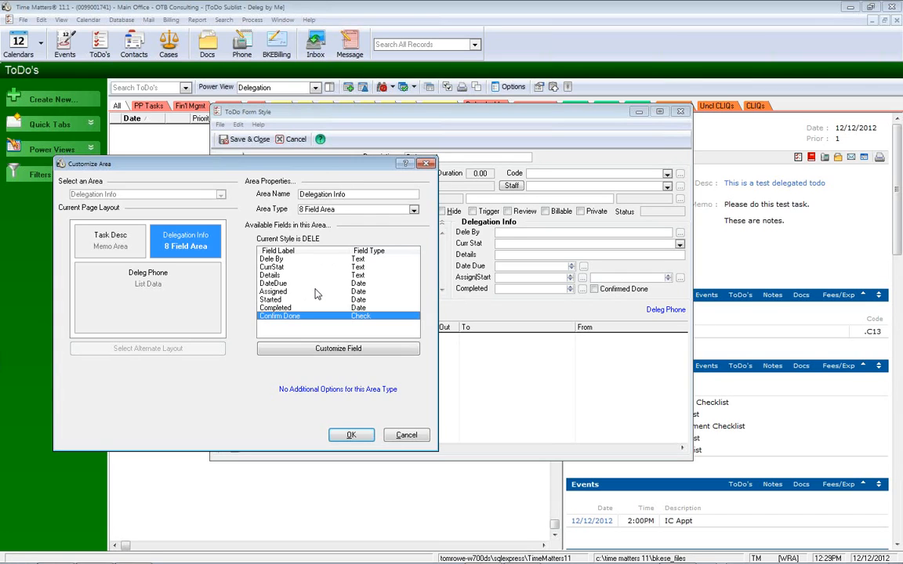
# Close the Delegation form style without saving and show the Deleg to Me ToDo list
pyautogui.click(406, 436)
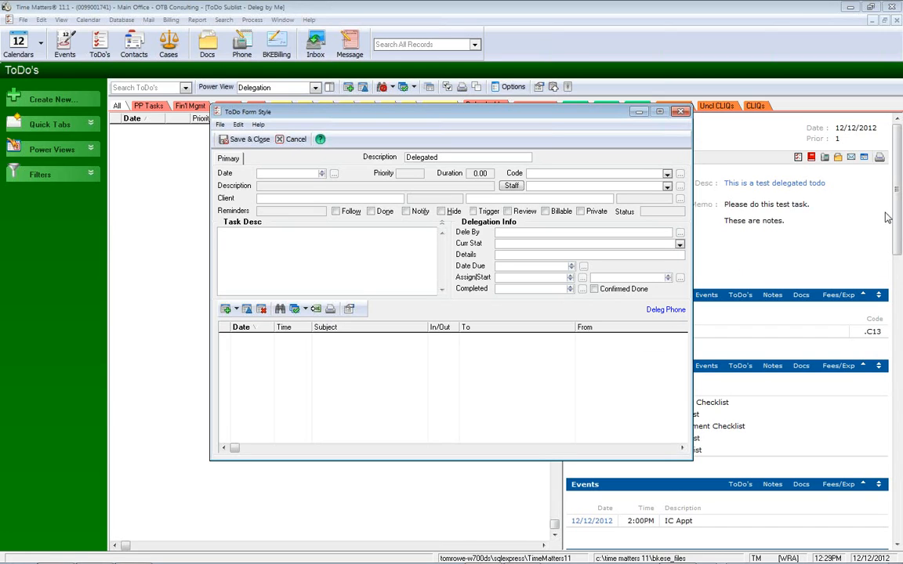
pyautogui.click(292, 139)
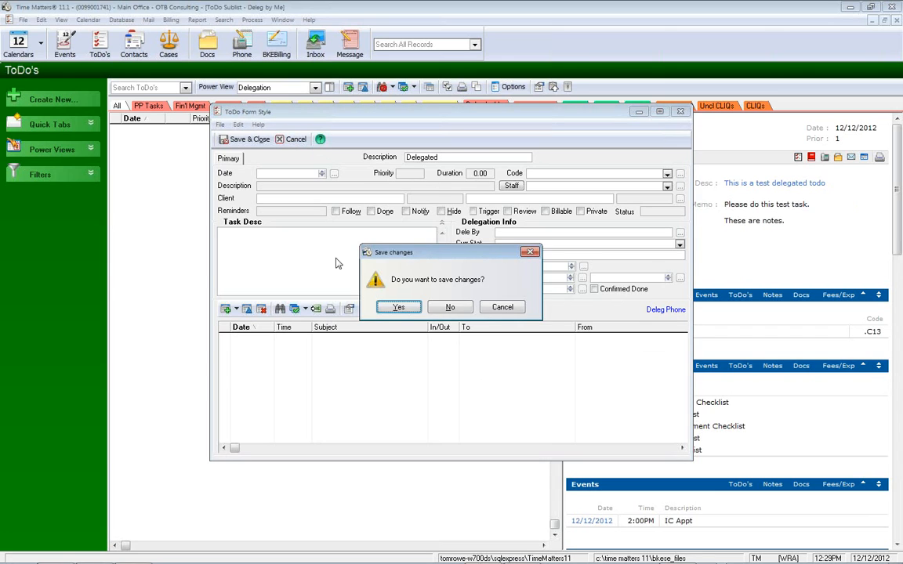
pyautogui.click(450, 307)
pyautogui.click(355, 183)
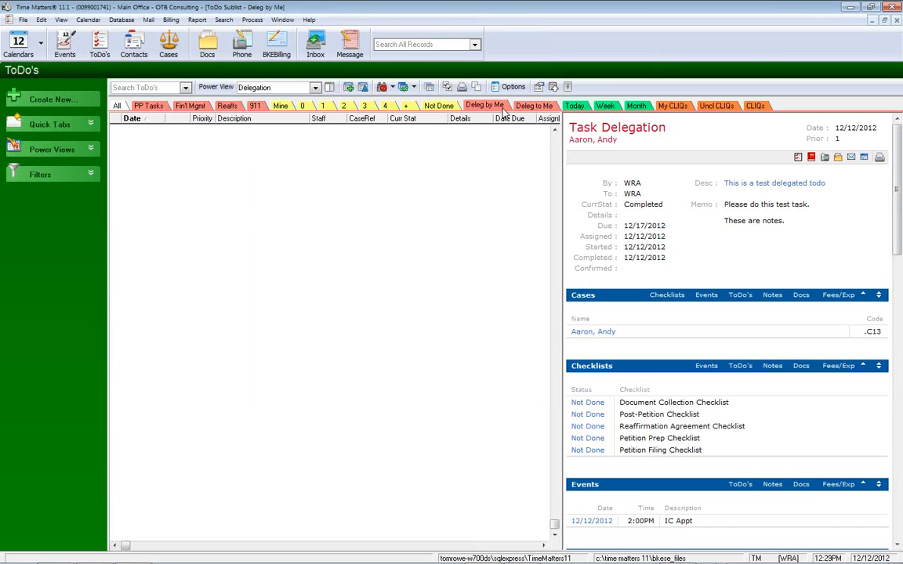
pyautogui.click(532, 108)
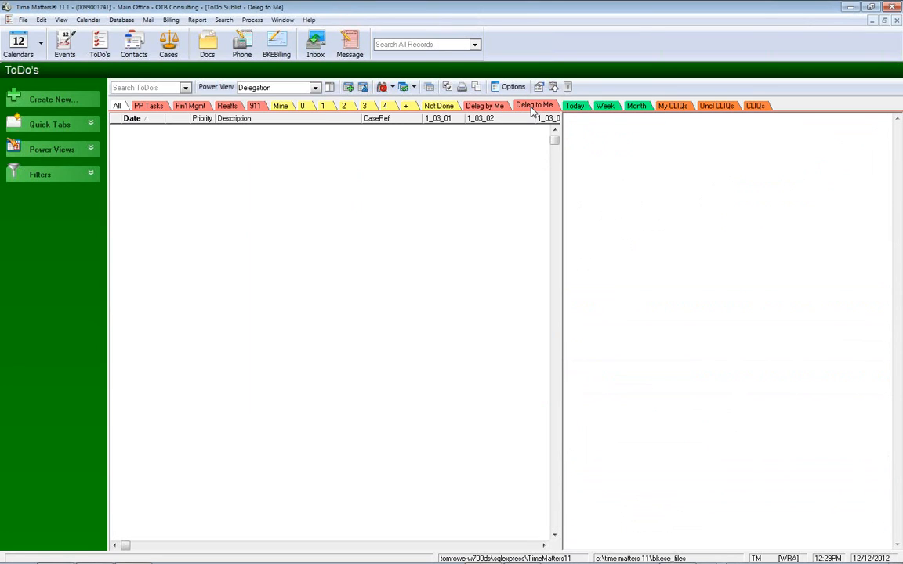
# Show the Deleg by Me ToDo sublist
pyautogui.click(494, 107)
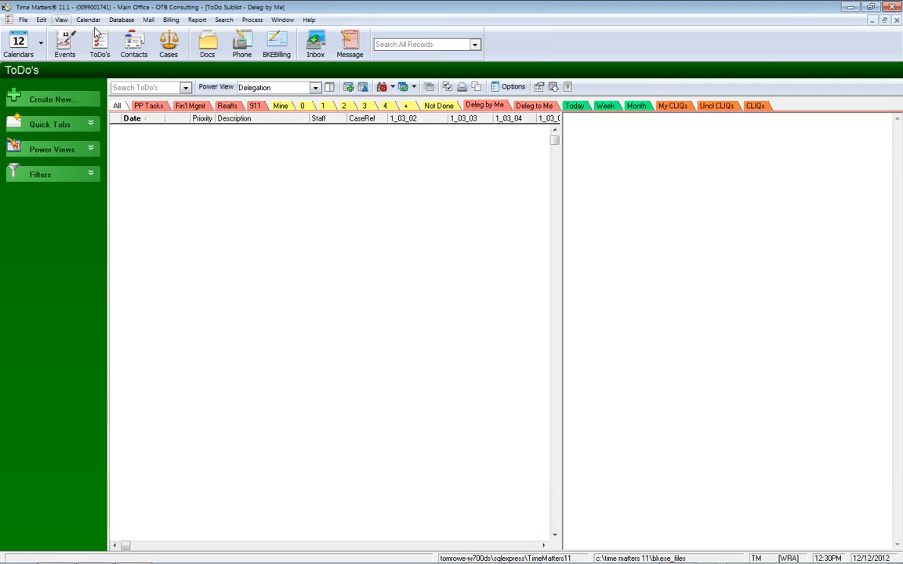
# Open the program-level ToDo list options at the Quick Tabs setup
pyautogui.click(23, 20)
pyautogui.moveTo(49, 106)
pyautogui.moveTo(166, 102)
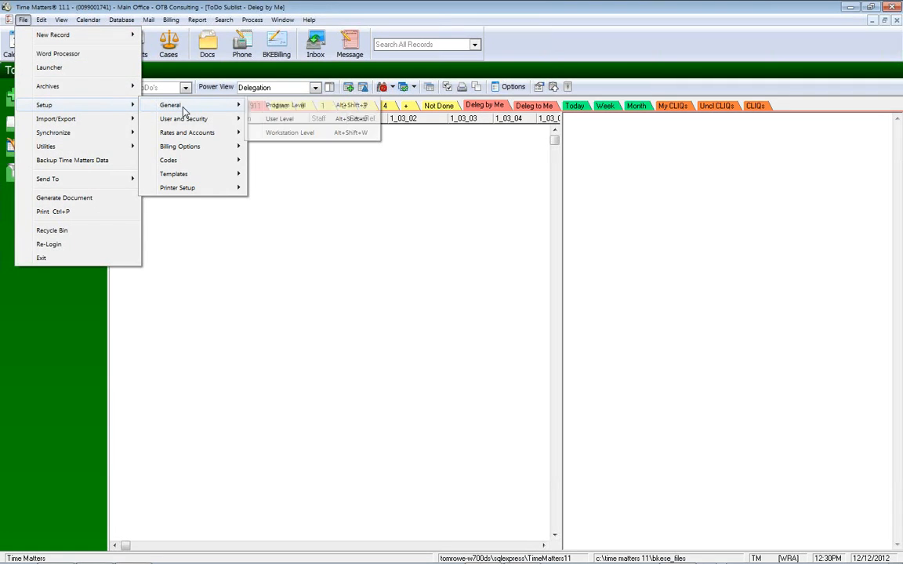
pyautogui.click(309, 109)
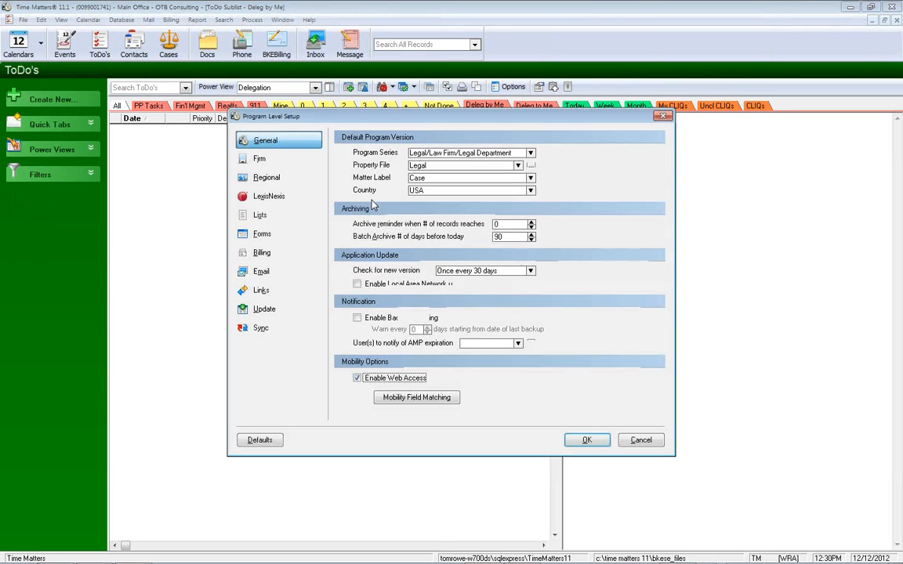
pyautogui.click(284, 218)
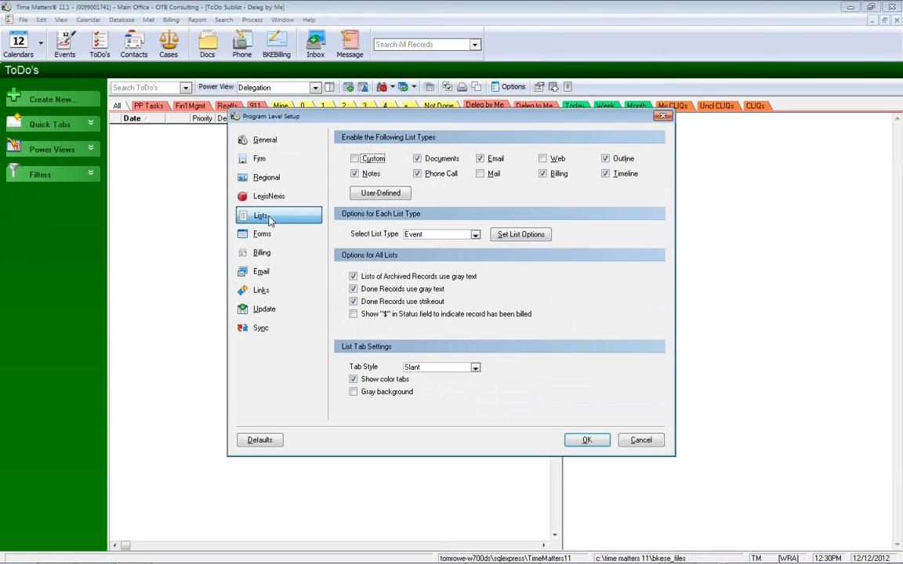
pyautogui.click(435, 234)
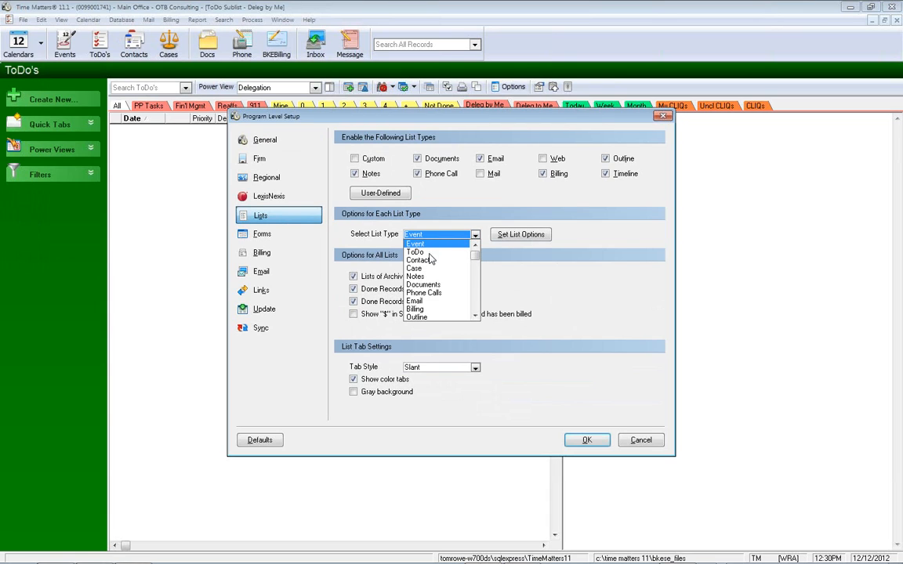
pyautogui.click(420, 252)
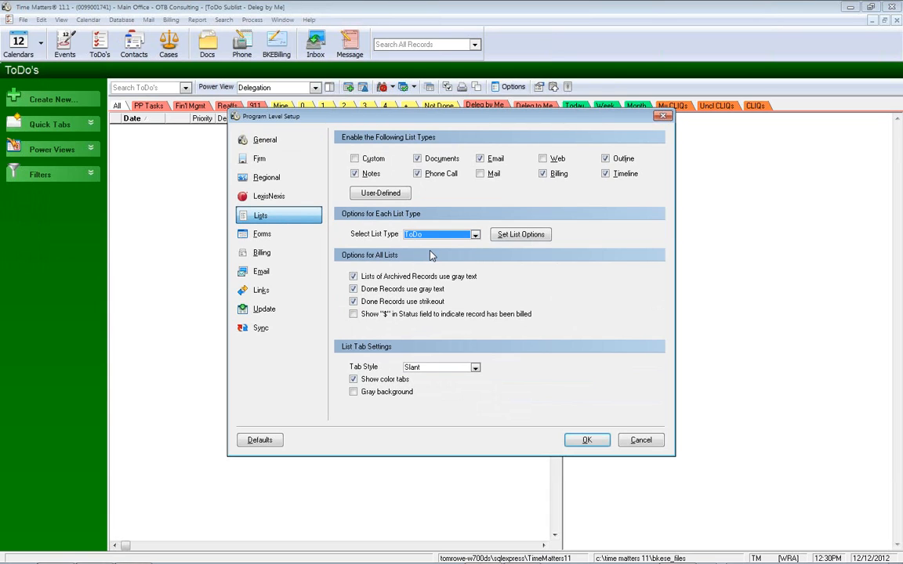
pyautogui.click(524, 235)
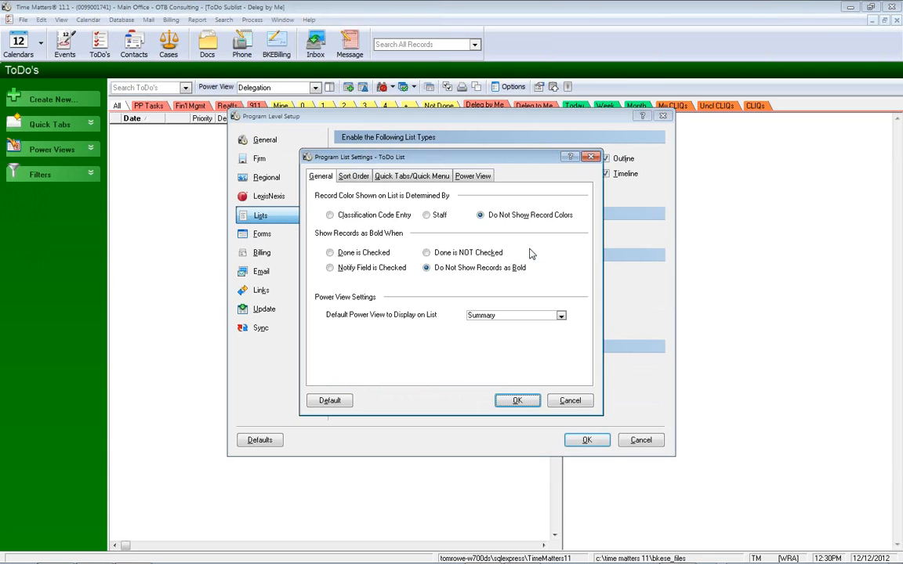
pyautogui.click(423, 180)
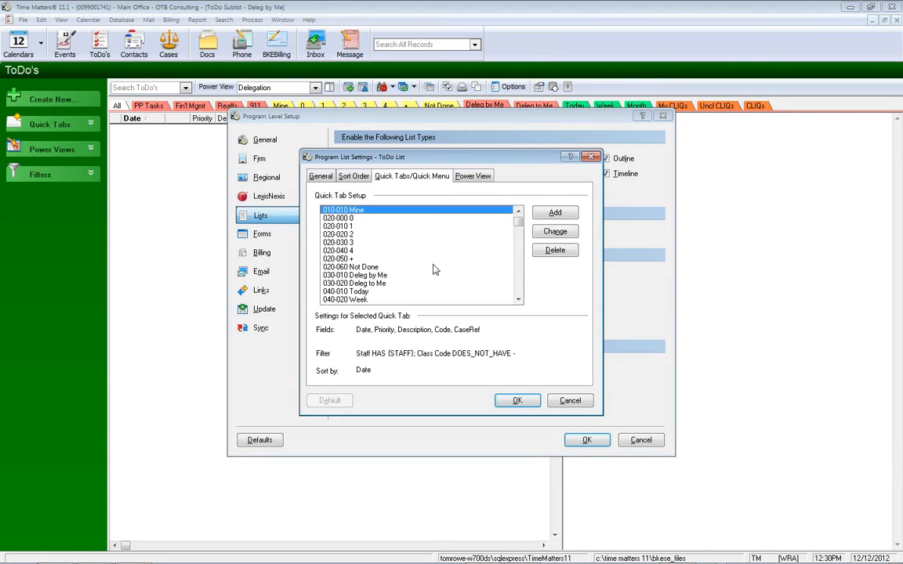
# Compare the Deleg to Me and Deleg by Me quick tabs, then open Deleg by Me's advanced filter
pyautogui.click(408, 276)
pyautogui.click(393, 284)
pyautogui.click(392, 278)
pyautogui.click(389, 282)
pyautogui.click(385, 276)
pyautogui.click(383, 283)
pyautogui.click(384, 276)
pyautogui.click(385, 283)
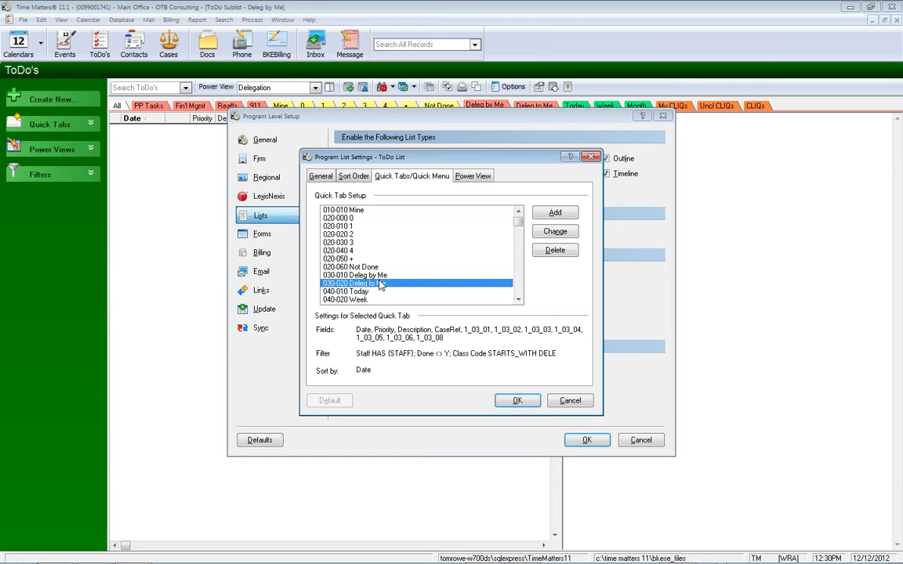
pyautogui.click(381, 277)
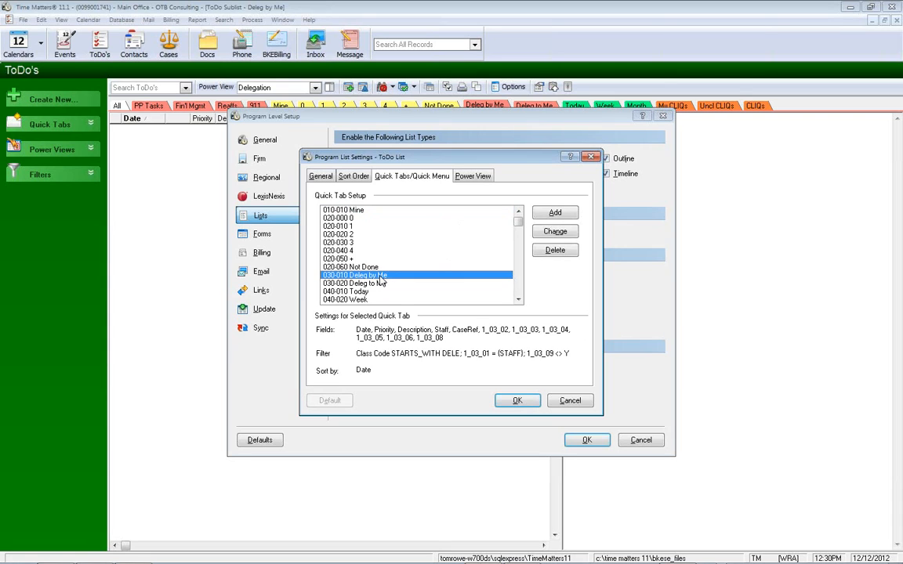
pyautogui.doubleClick(379, 275)
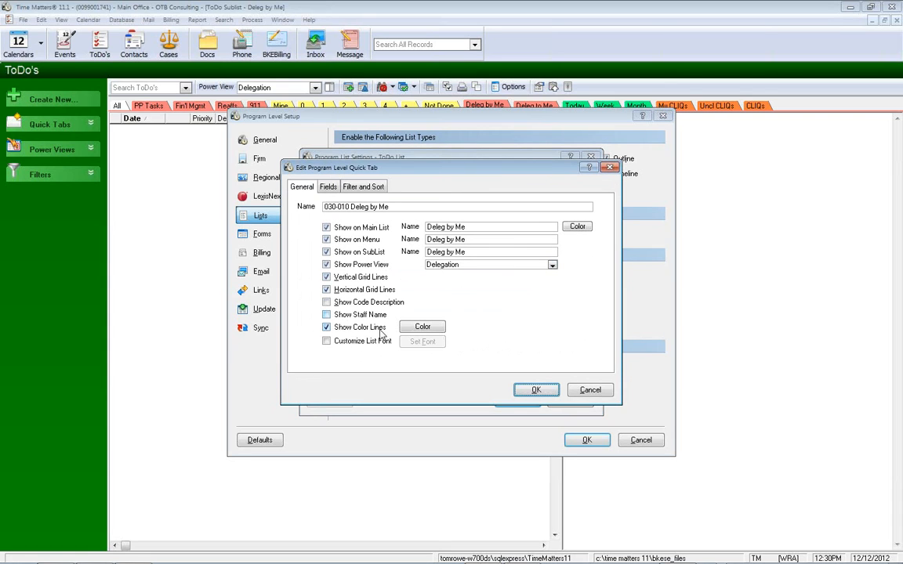
pyautogui.click(354, 187)
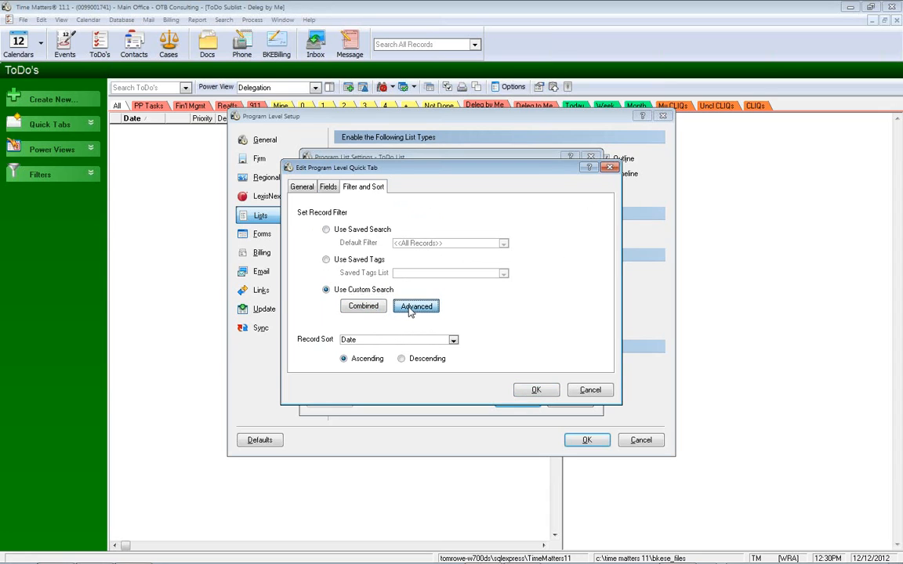
pyautogui.click(407, 308)
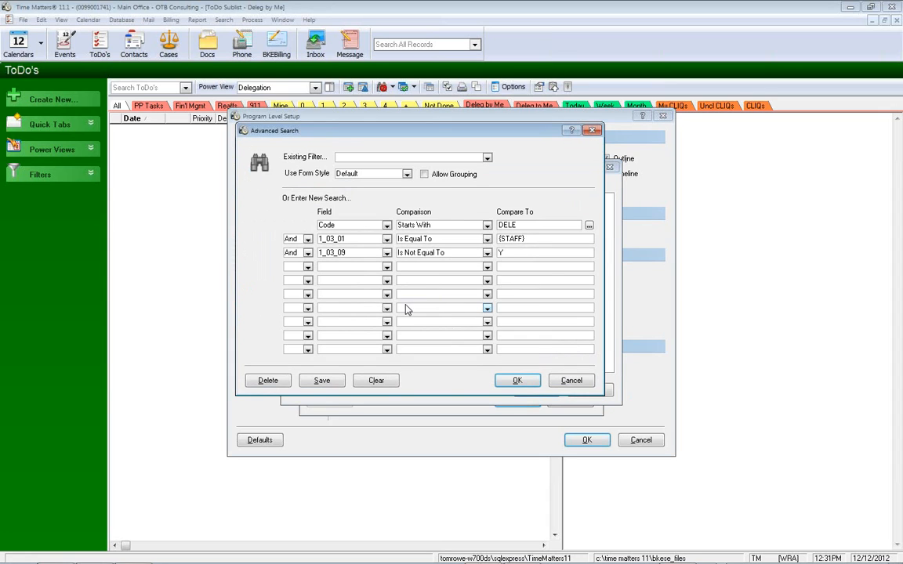
# Show the criteria with Delegated form style field names and highlight the {STAFF} value in Dele By
pyautogui.click(358, 174)
pyautogui.scroll(-2, 364, 200)
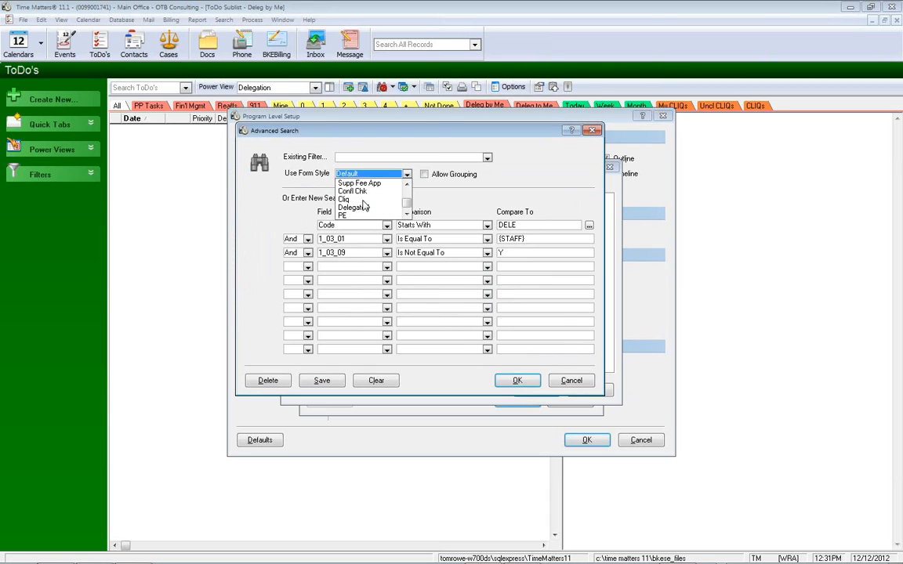
pyautogui.click(362, 200)
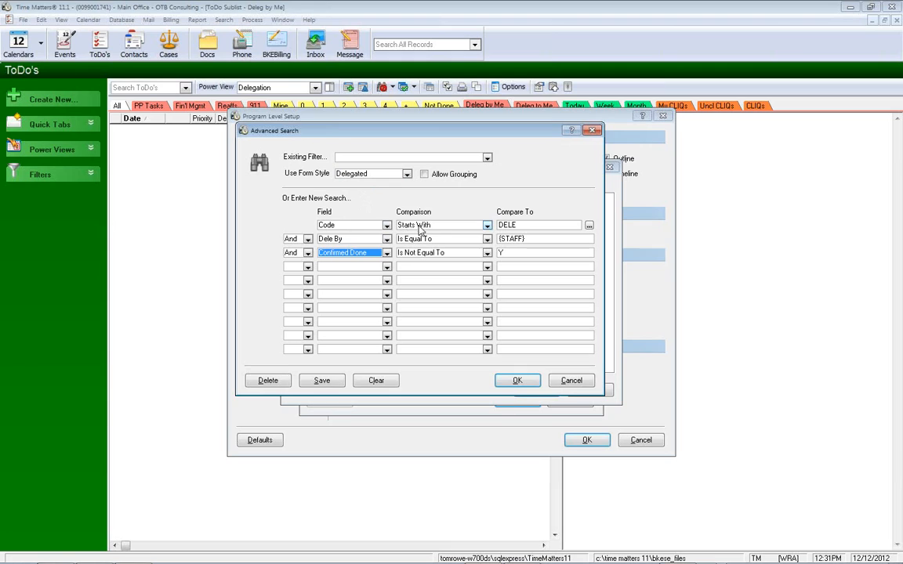
pyautogui.click(528, 226)
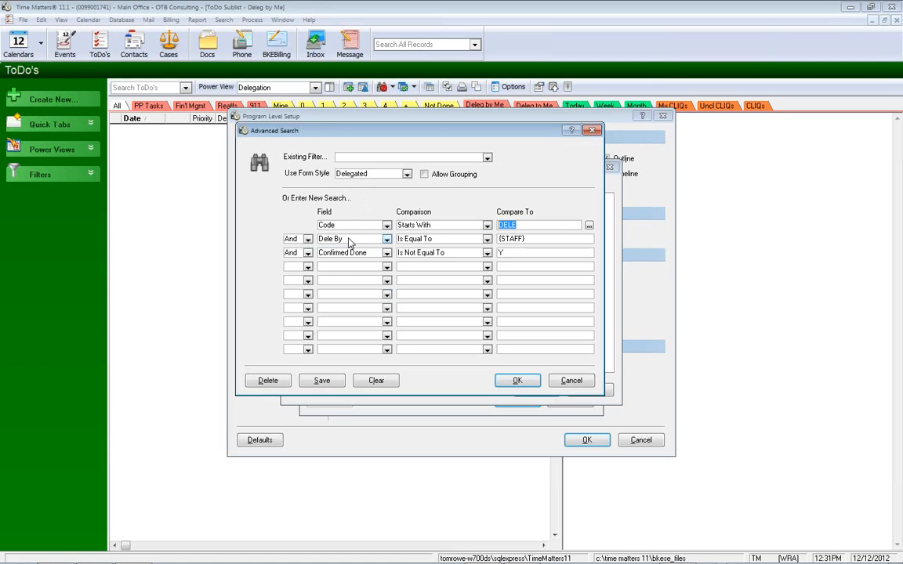
pyautogui.click(542, 241)
pyautogui.click(543, 241)
pyautogui.moveTo(547, 241); pyautogui.dragTo(480, 241)
pyautogui.click(545, 238)
# Point out {STAFF} again, then cancel Advanced Search and the quick tab editor unchanged
pyautogui.moveTo(532, 238); pyautogui.dragTo(490, 242)
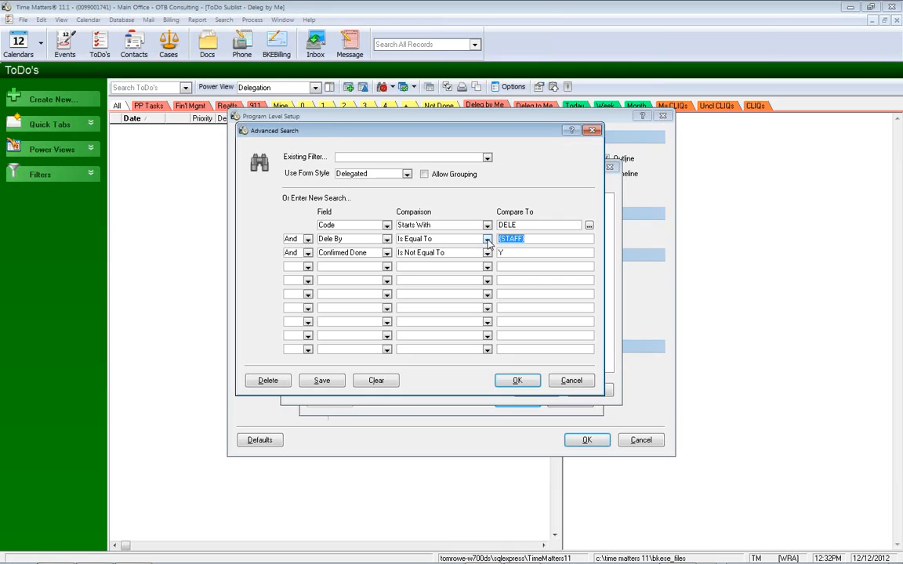
pyautogui.click(534, 239)
pyautogui.moveTo(538, 239); pyautogui.dragTo(491, 239)
pyautogui.click(547, 239)
pyautogui.moveTo(533, 239); pyautogui.dragTo(500, 239)
pyautogui.click(577, 381)
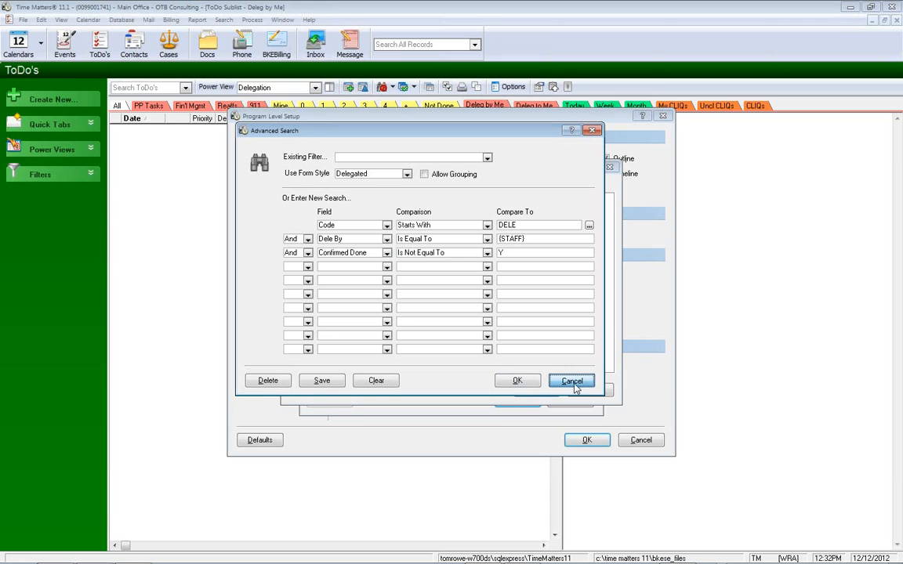
pyautogui.click(577, 383)
pyautogui.click(586, 390)
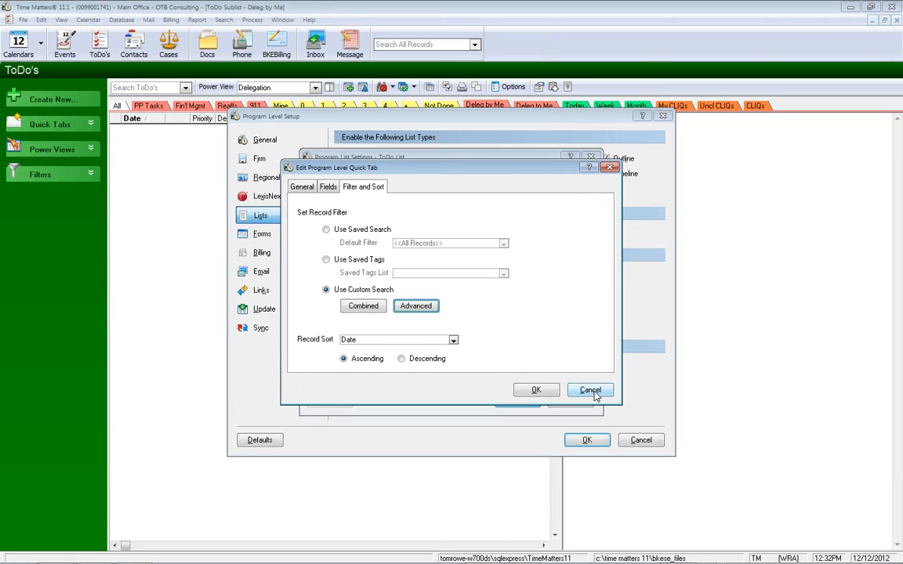
# Open the Deleg to Me quick tab's advanced search using the Delegated form style
pyautogui.click(380, 285)
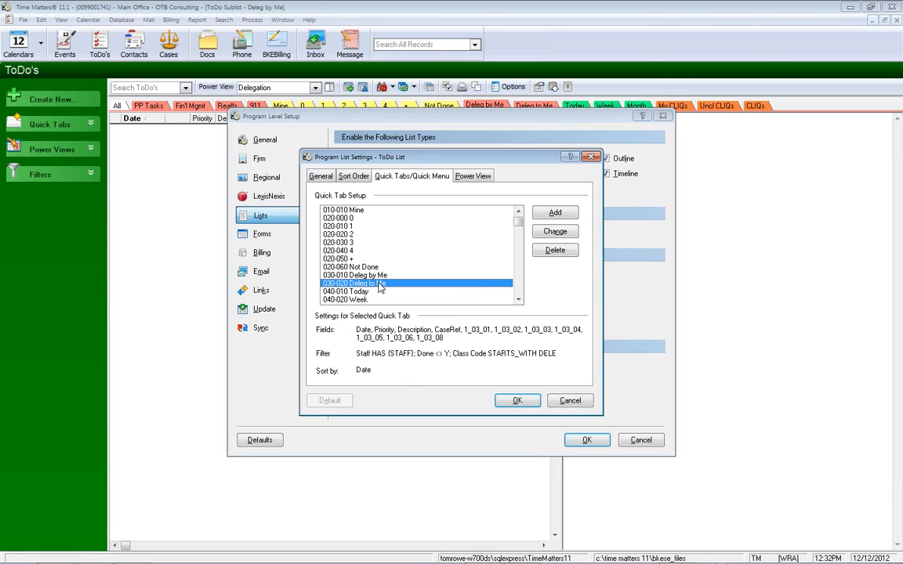
pyautogui.doubleClick(380, 286)
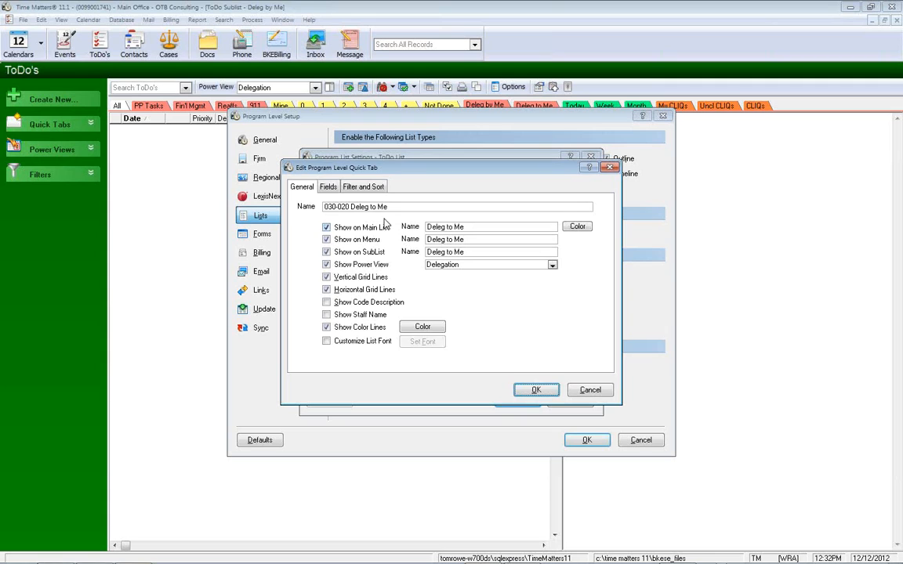
pyautogui.click(363, 187)
pyautogui.click(416, 306)
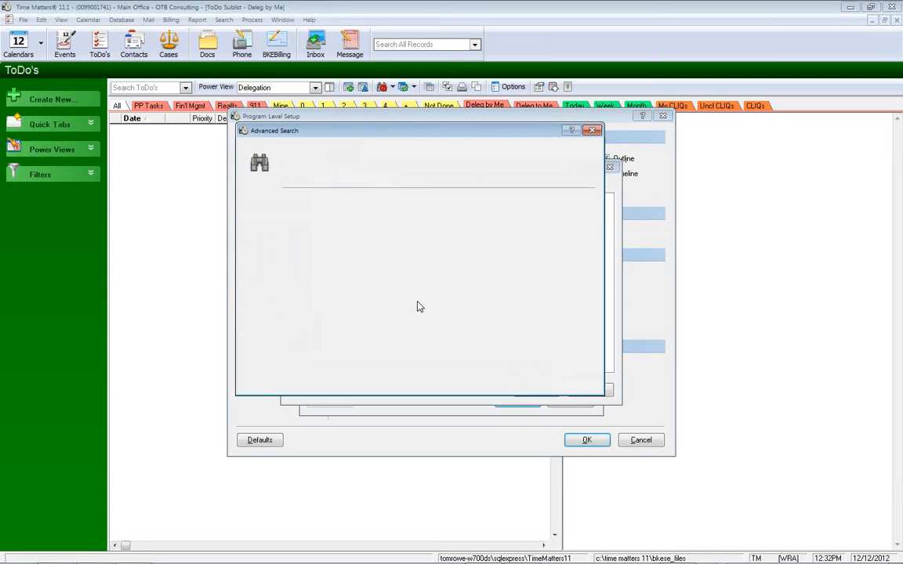
pyautogui.click(372, 173)
pyautogui.scroll(-4, 382, 207)
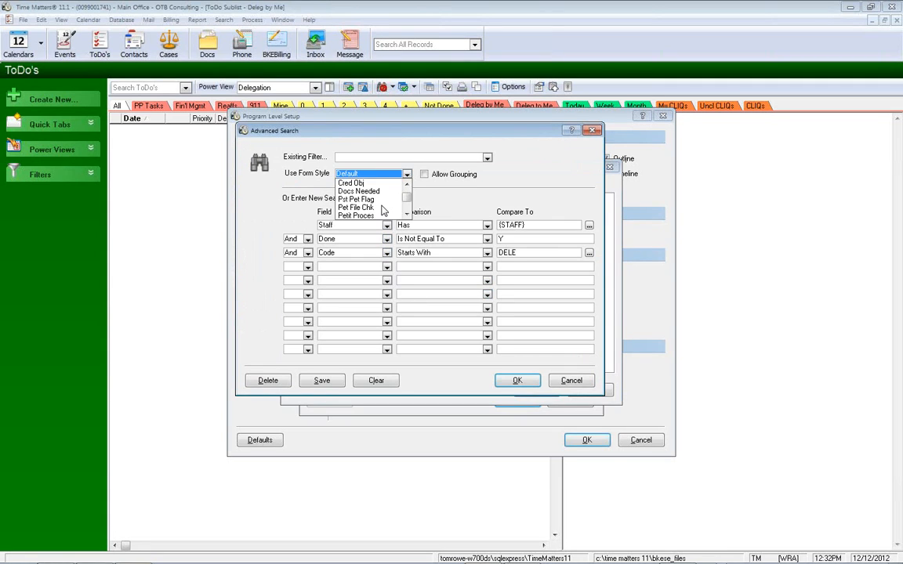
pyautogui.click(351, 208)
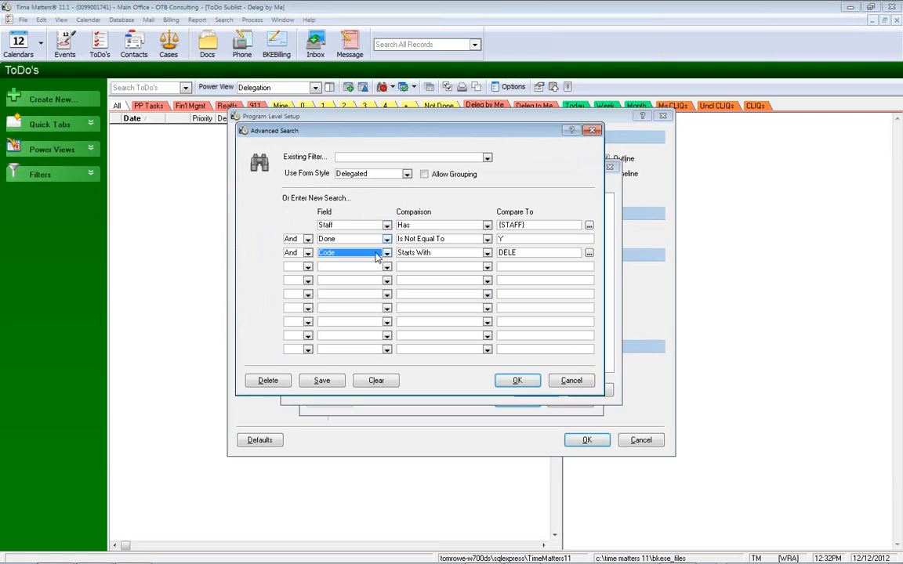
# Highlight the {STAFF} comparison value in the Deleg to Me criteria to explain it
pyautogui.moveTo(533, 227); pyautogui.dragTo(499, 231)
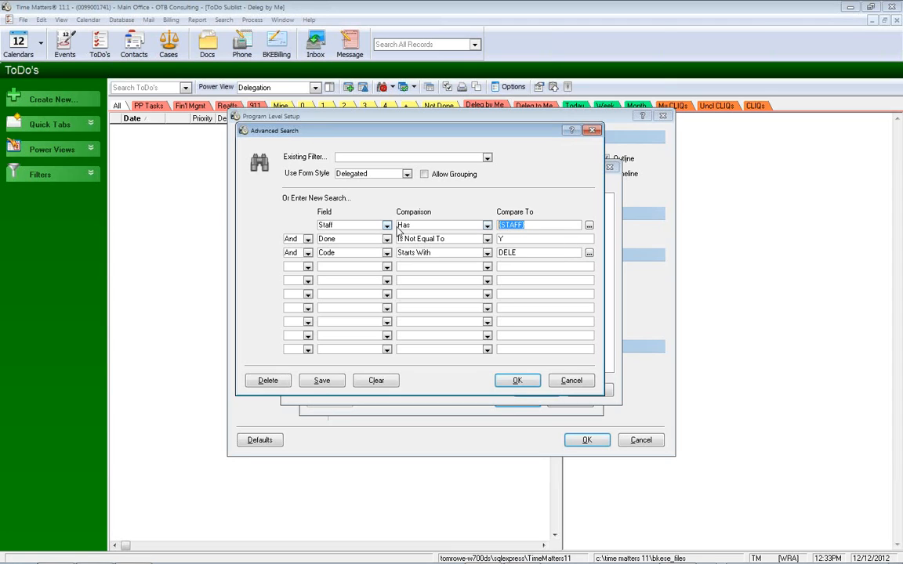
pyautogui.click(532, 225)
pyautogui.moveTo(532, 225); pyautogui.dragTo(492, 226)
pyautogui.click(535, 226)
pyautogui.moveTo(546, 226); pyautogui.dragTo(483, 224)
# Cancel every setup dialog without saving and refresh the Deleg by Me list
pyautogui.click(570, 381)
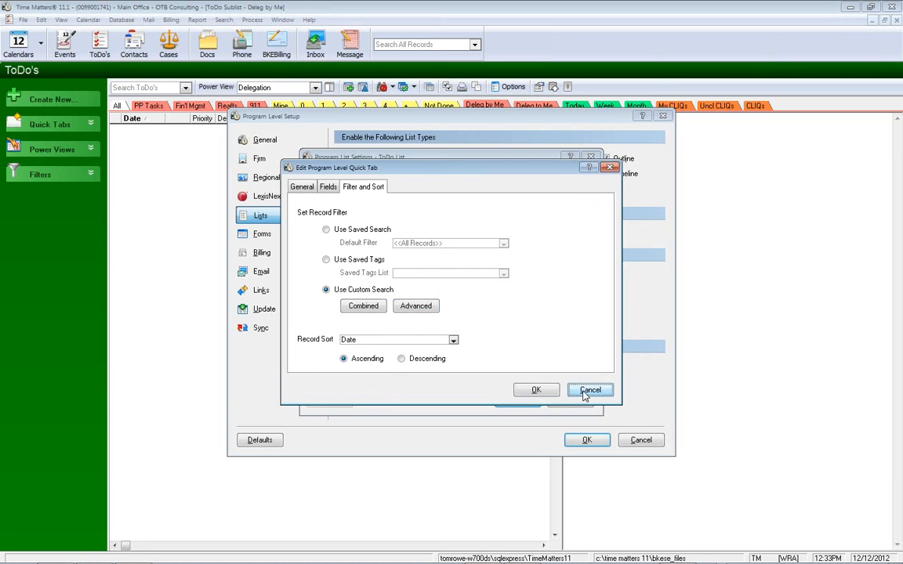
pyautogui.click(586, 392)
pyautogui.click(572, 403)
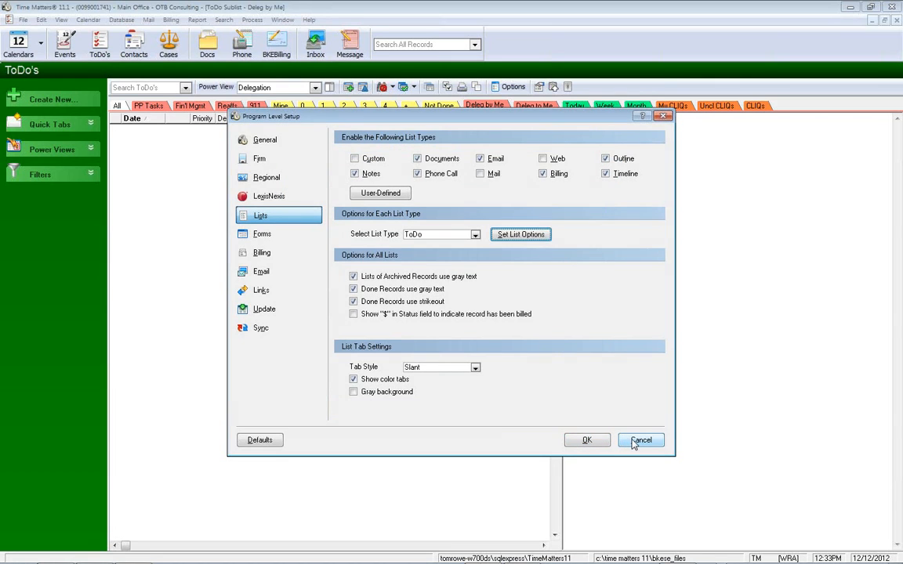
pyautogui.click(642, 440)
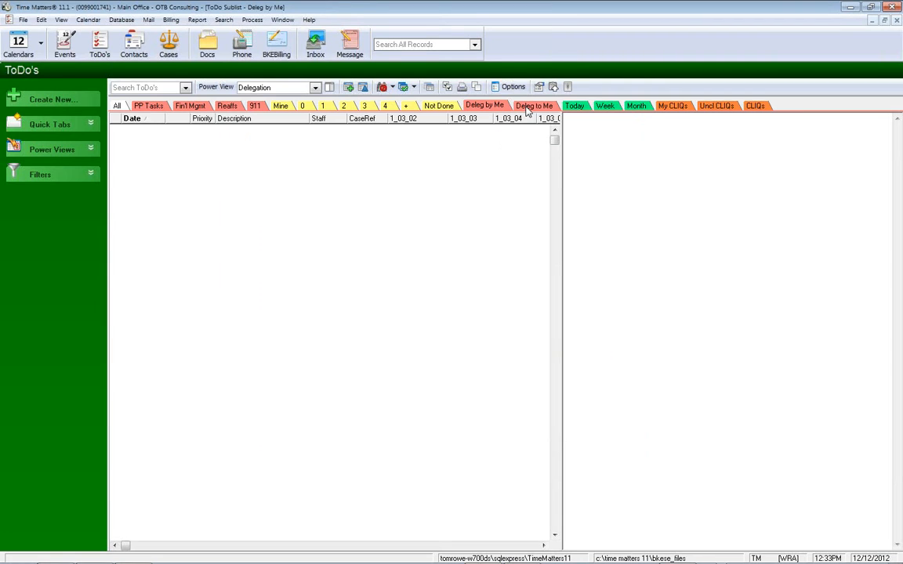
pyautogui.click(495, 107)
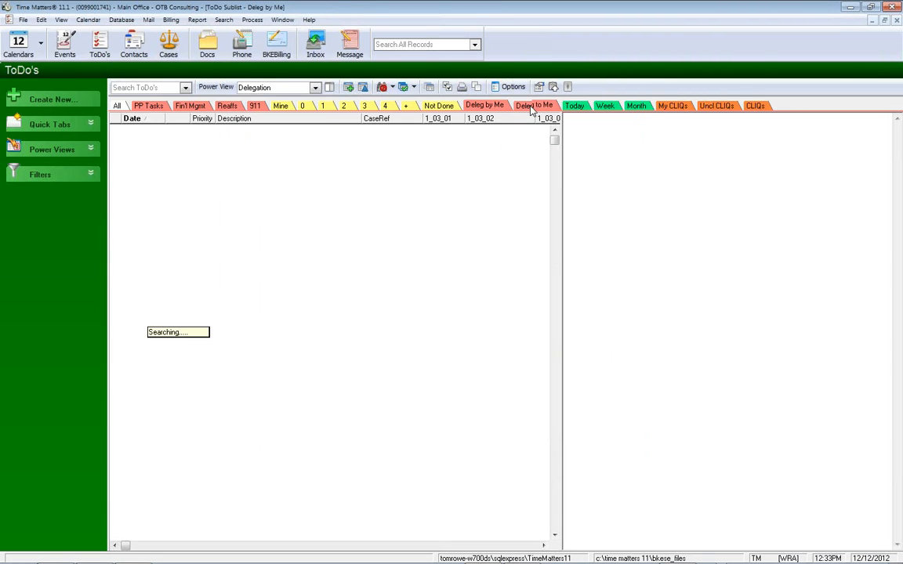
pyautogui.click(403, 87)
pyautogui.click(464, 333)
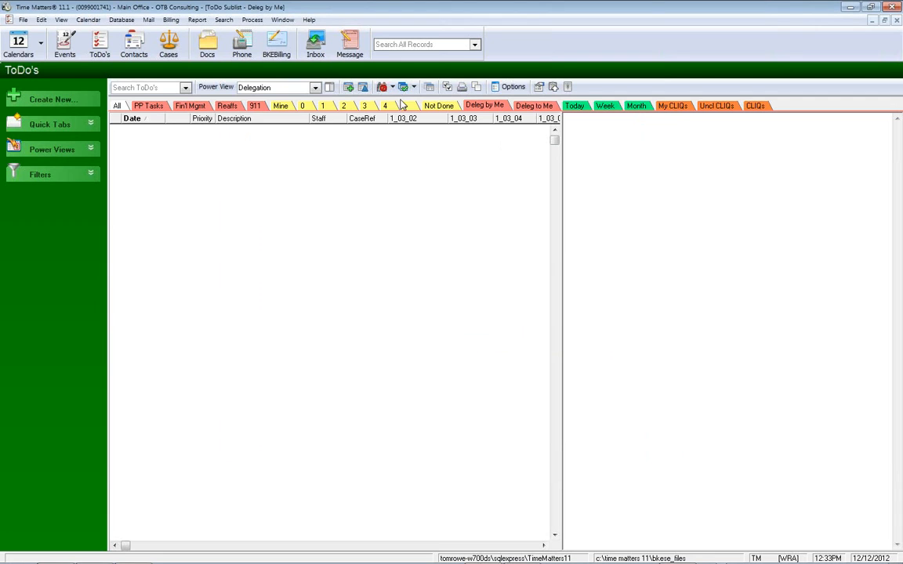
pyautogui.click(392, 87)
pyautogui.click(417, 274)
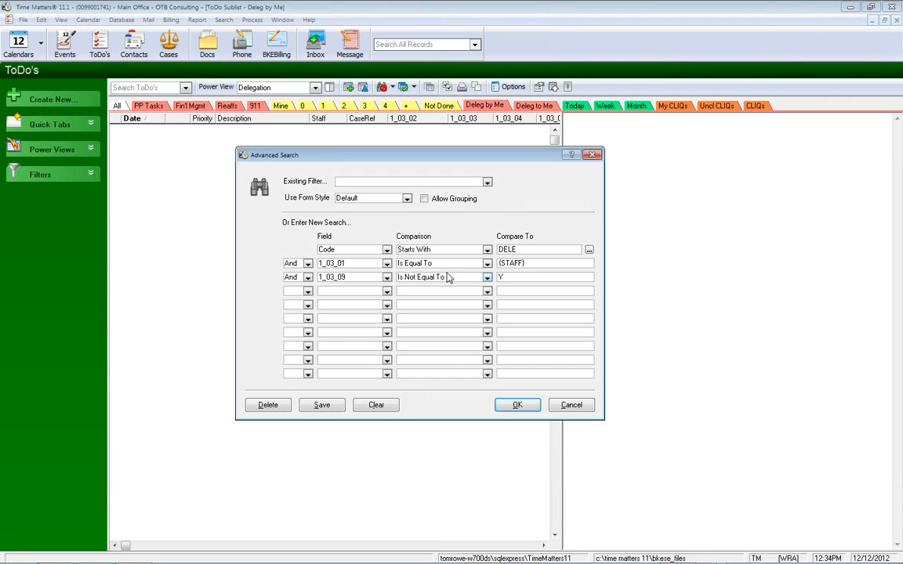
pyautogui.click(366, 200)
pyautogui.scroll(-1, 366, 202)
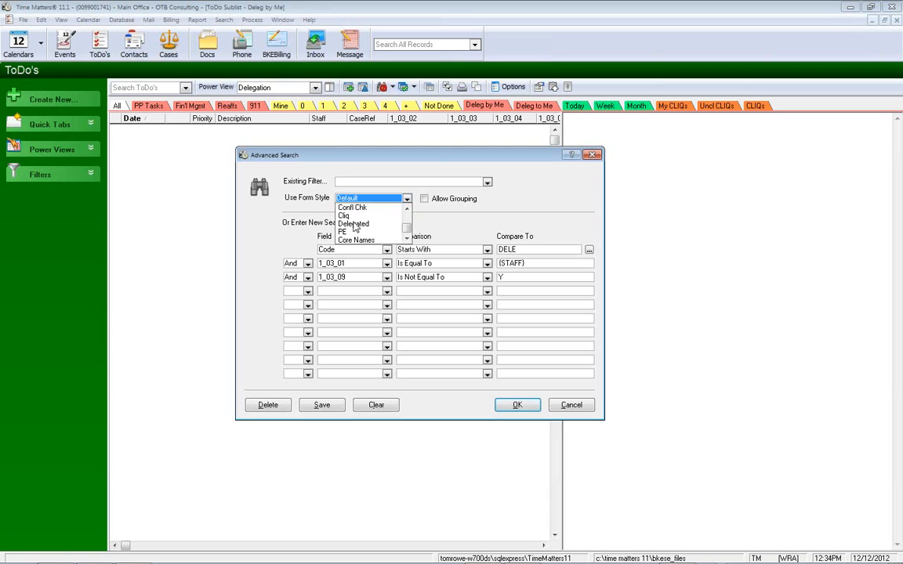
pyautogui.click(353, 225)
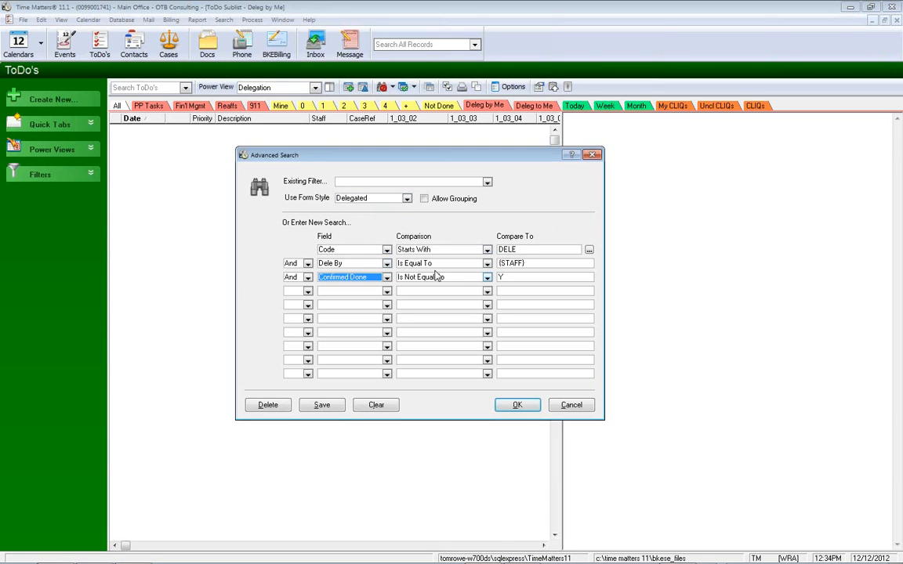
pyautogui.click(528, 264)
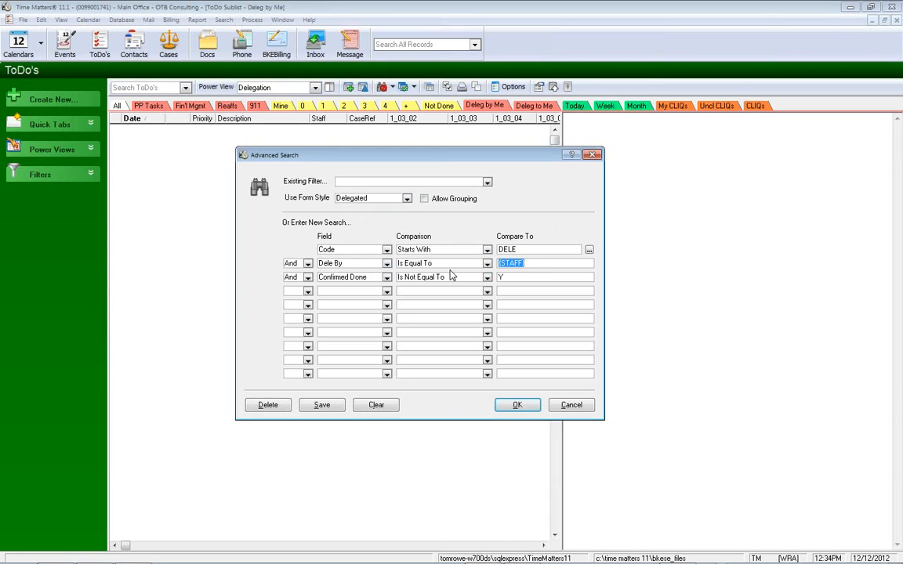
pyautogui.write('WRA')
pyautogui.press('Tab')
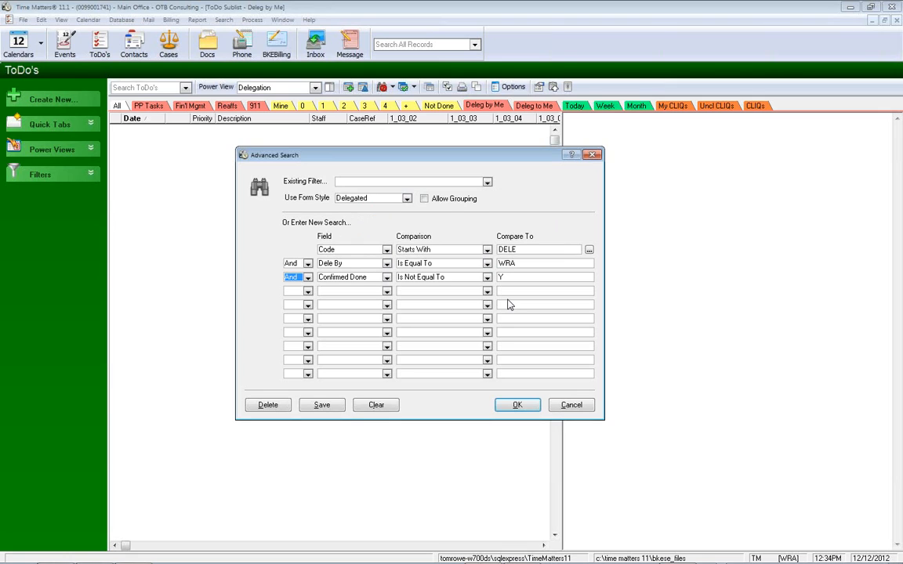
pyautogui.click(572, 404)
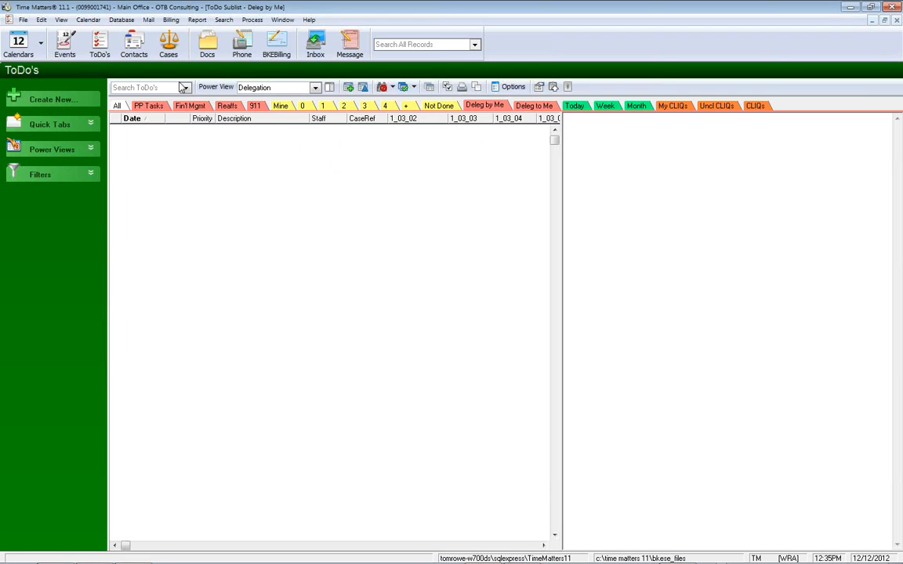
# Show the AutoEntry form templates for the ToDo record type
pyautogui.click(25, 19)
pyautogui.moveTo(40, 105)
pyautogui.moveTo(189, 173)
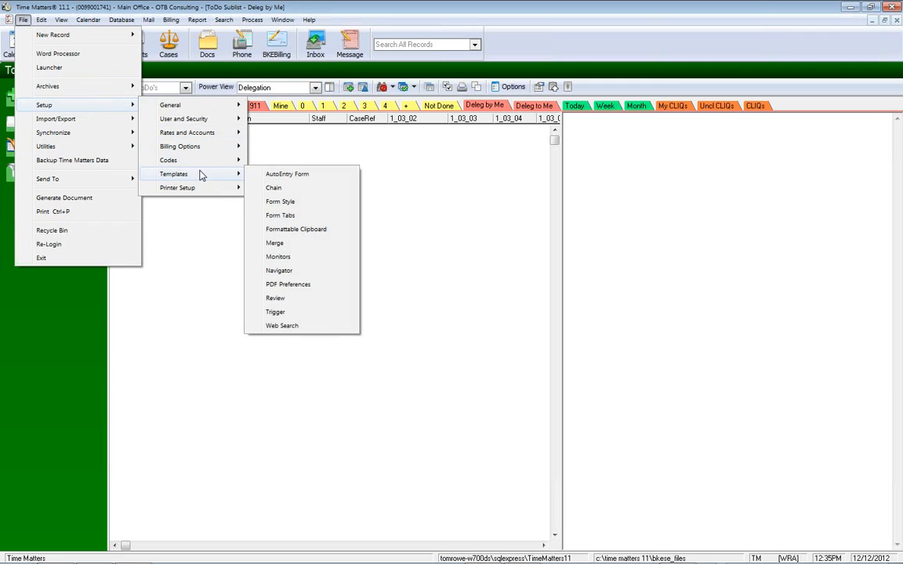
pyautogui.click(302, 177)
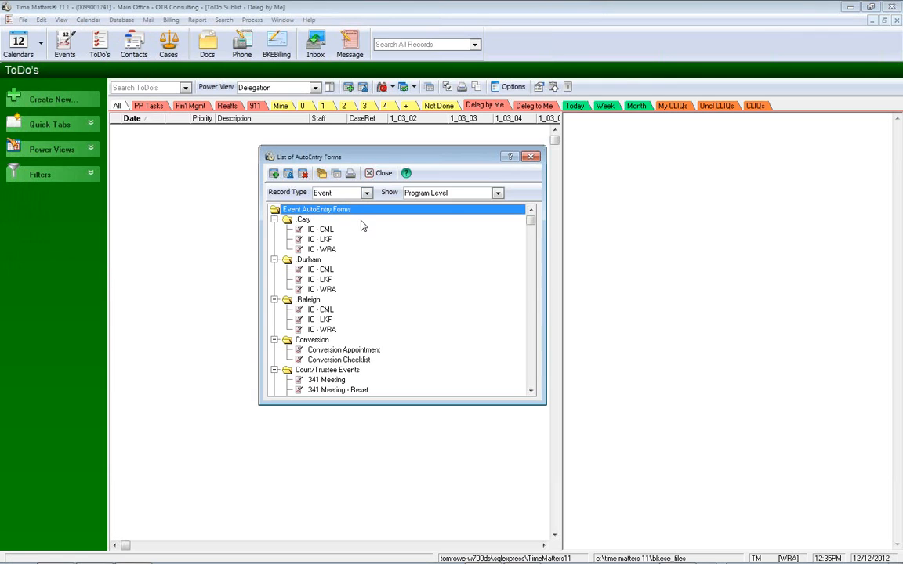
pyautogui.click(367, 194)
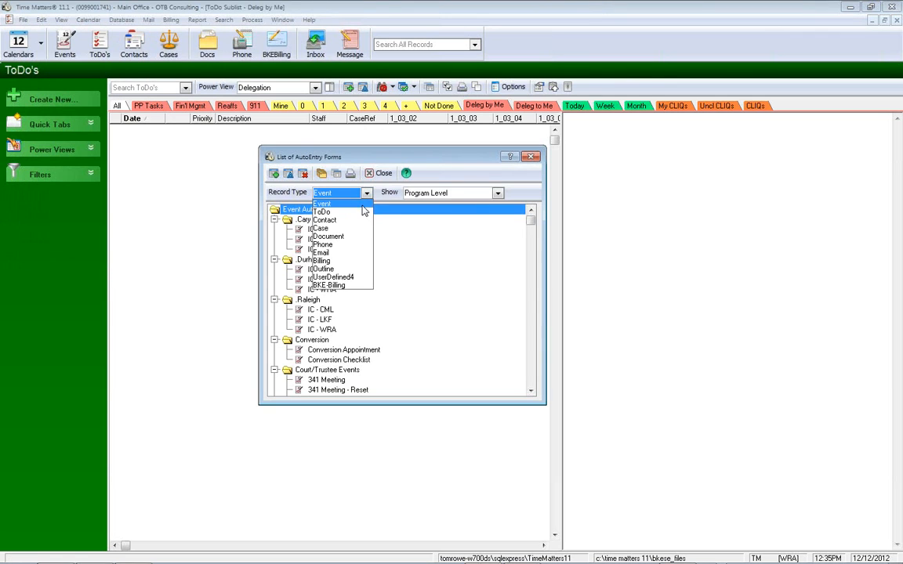
pyautogui.click(330, 208)
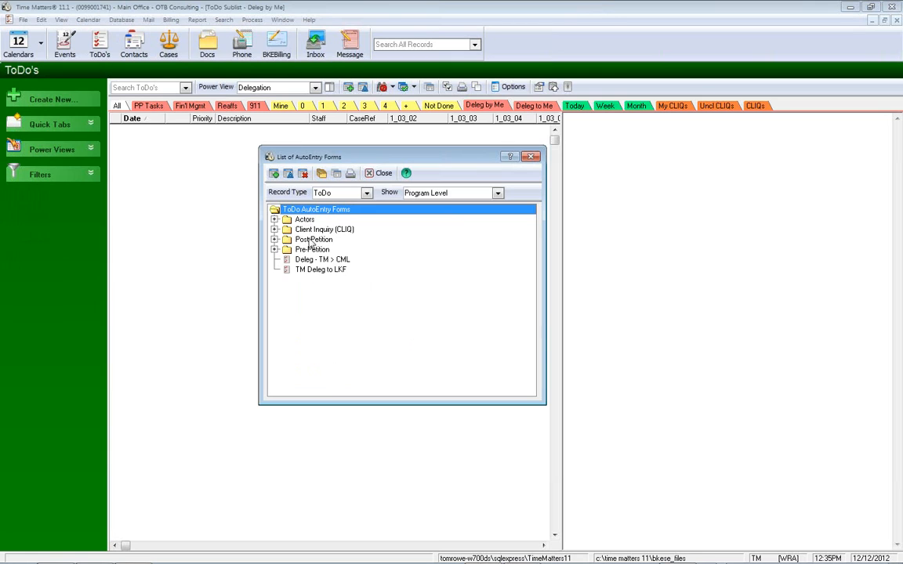
# Create a new AutoEntry folder named 'Delegation'
pyautogui.click(322, 174)
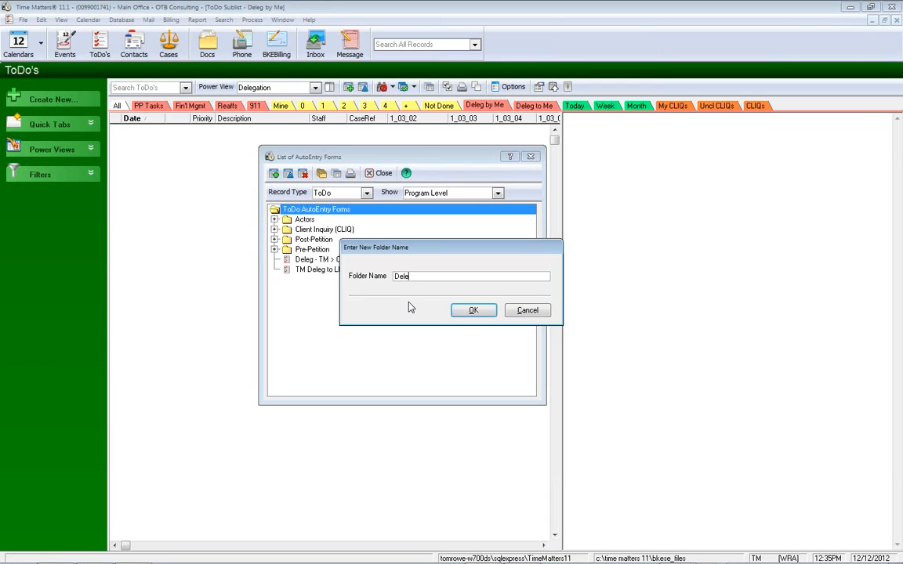
pyautogui.write('Delegation')
pyautogui.click(473, 310)
pyautogui.click(314, 239)
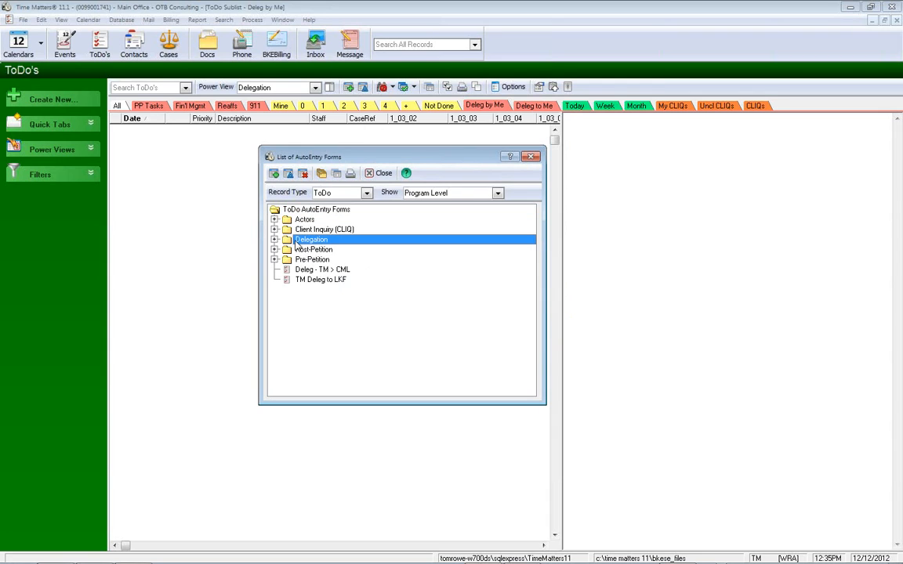
# Move the Deleg - TM > CML and TM Deleg to LKF forms into the Delegation folder
pyautogui.click(337, 271)
pyautogui.click(338, 280)
pyautogui.click(338, 271)
pyautogui.click(340, 279)
pyautogui.click(341, 271)
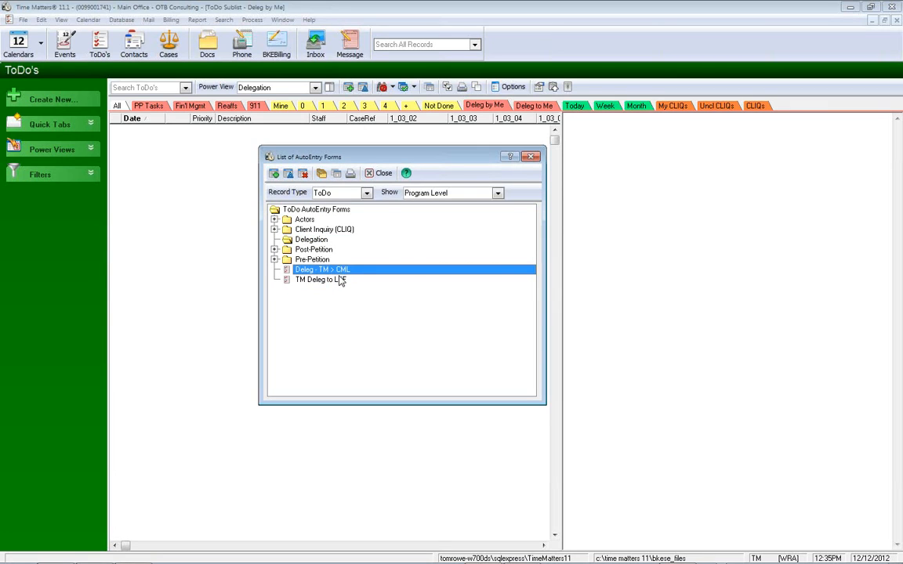
pyautogui.moveTo(340, 272); pyautogui.dragTo(342, 239)
pyautogui.click(339, 280)
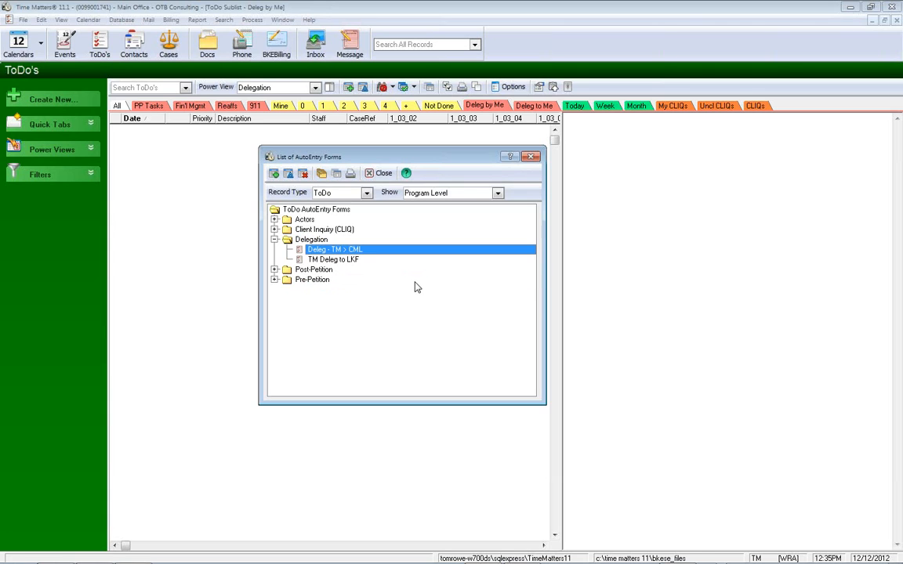
pyautogui.click(314, 260)
pyautogui.click(318, 250)
# Inspect the Deleg - TM > CML form's Dele By and staff values, then close it unsaved
pyautogui.doubleClick(365, 251)
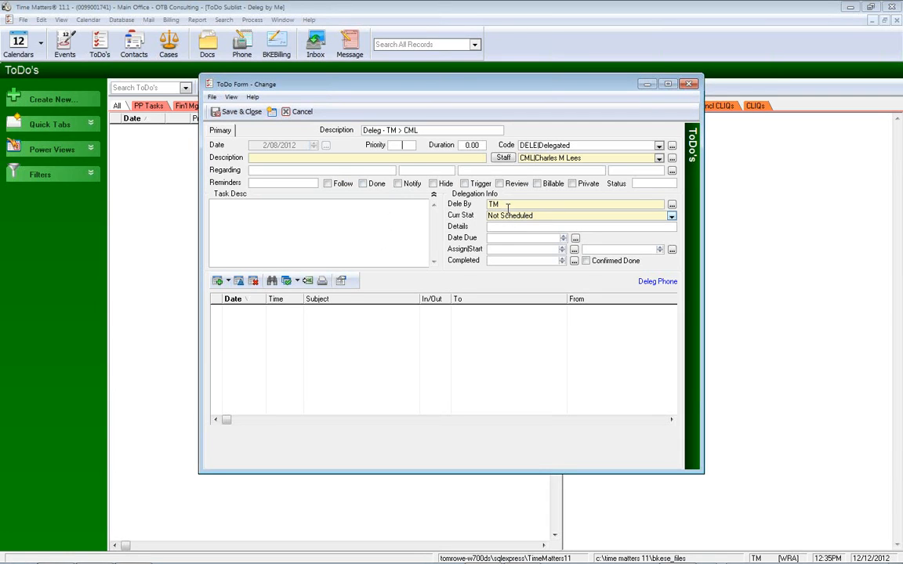
pyautogui.moveTo(512, 204); pyautogui.dragTo(467, 204)
pyautogui.moveTo(582, 158); pyautogui.dragTo(521, 165)
pyautogui.hotkey('shift', 'Tab')
pyautogui.click(299, 112)
pyautogui.click(452, 308)
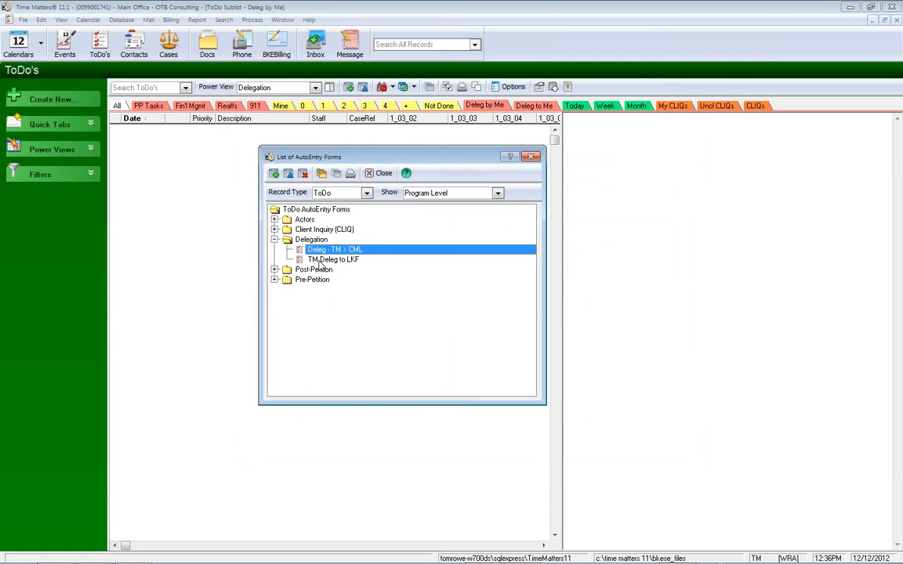
# Toggle the Show levels filter back to program level and expand and select the Delegation folder
pyautogui.click(350, 262)
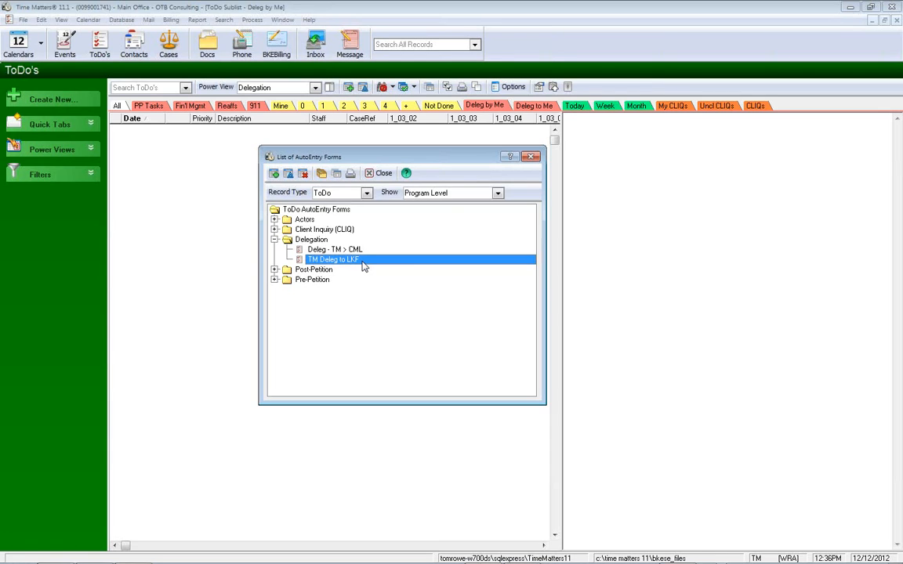
pyautogui.click(449, 191)
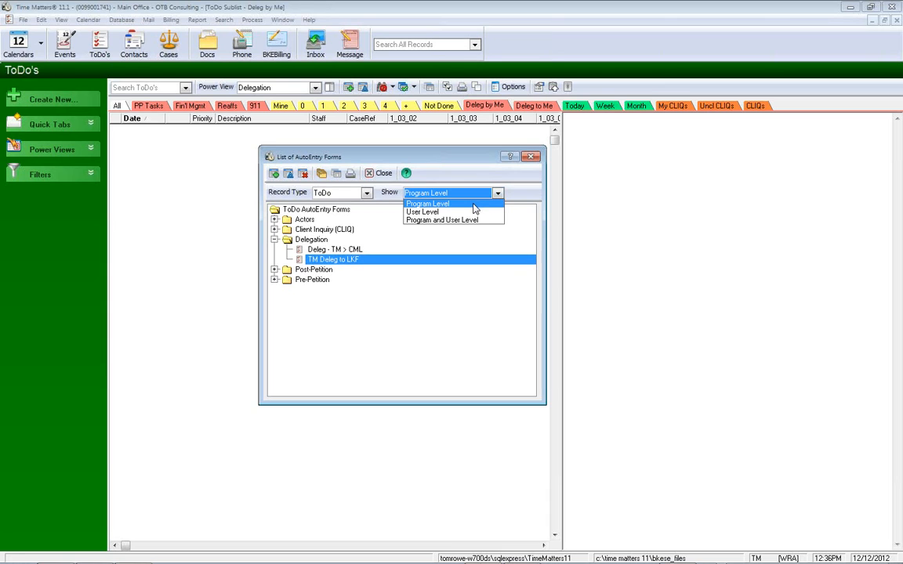
pyautogui.click(460, 212)
pyautogui.click(461, 196)
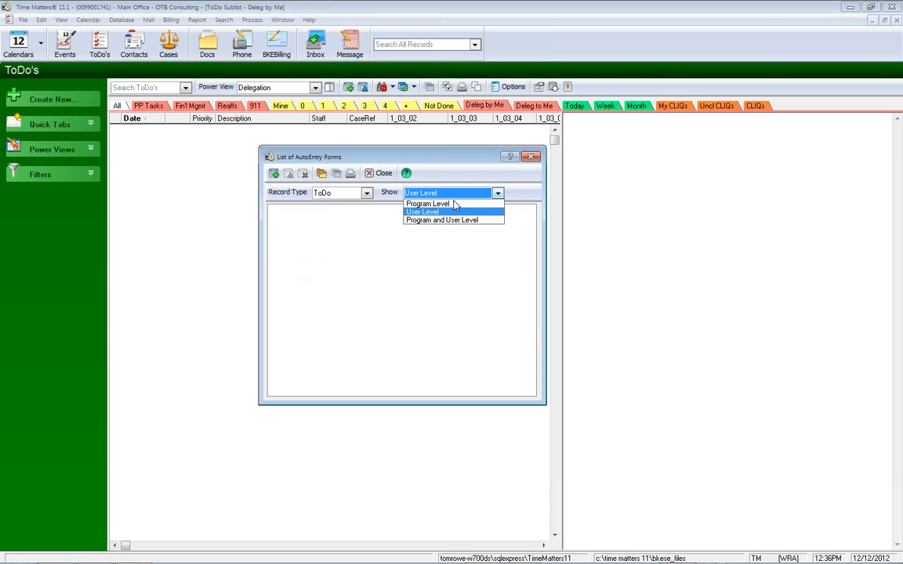
pyautogui.click(451, 204)
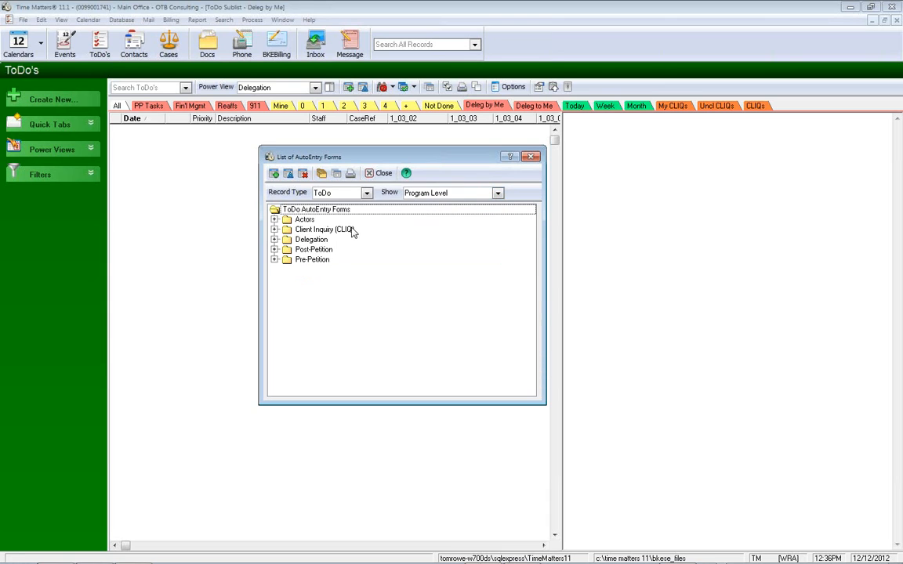
pyautogui.click(275, 240)
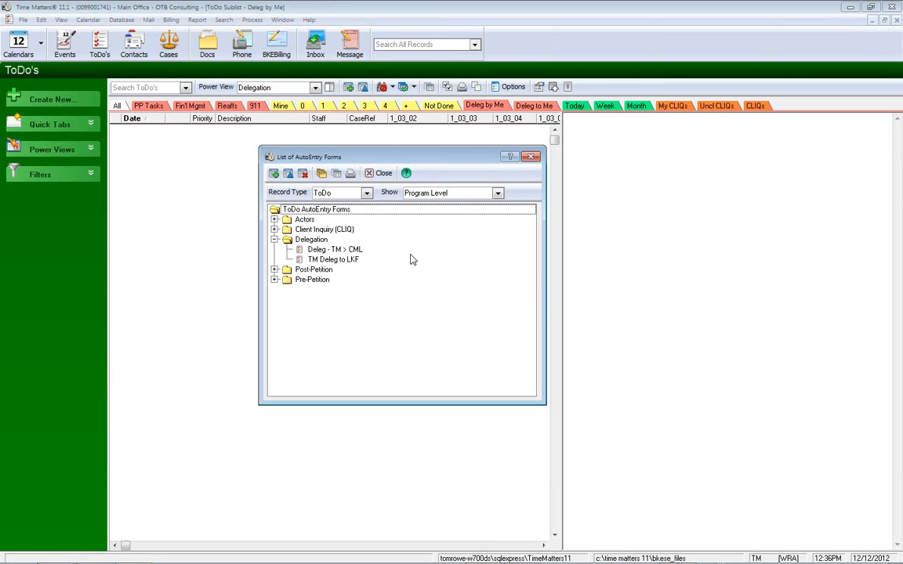
pyautogui.click(307, 240)
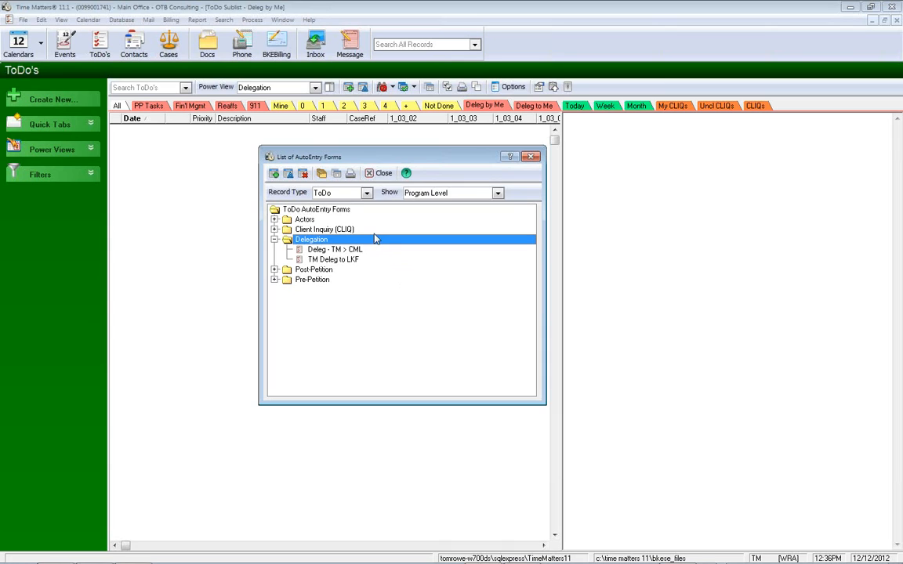
# Start a new Delegation form 'Delegated WRA > WRA' with code DELE and staff WRA
pyautogui.click(274, 174)
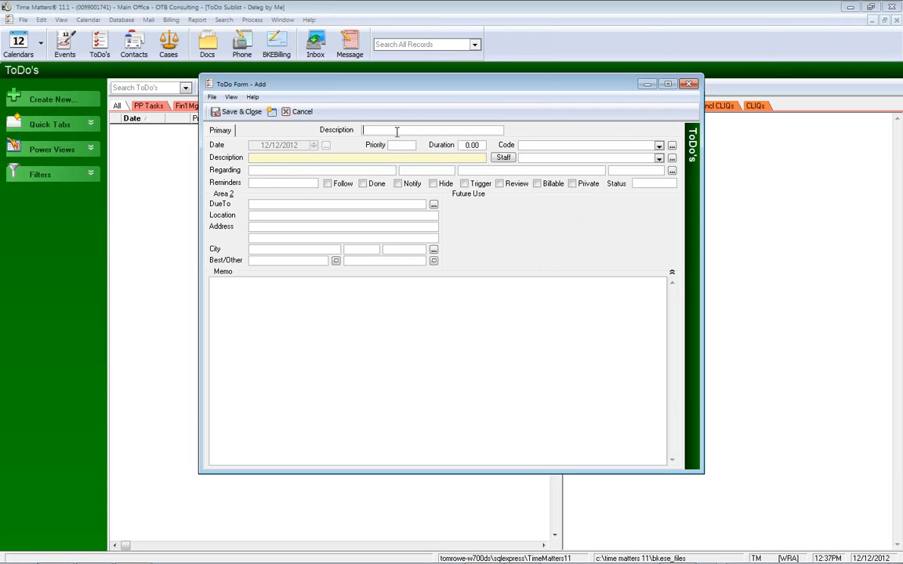
pyautogui.write('Delegated V')
pyautogui.write('RA > WRA')
pyautogui.click(530, 144)
pyautogui.write('DE')
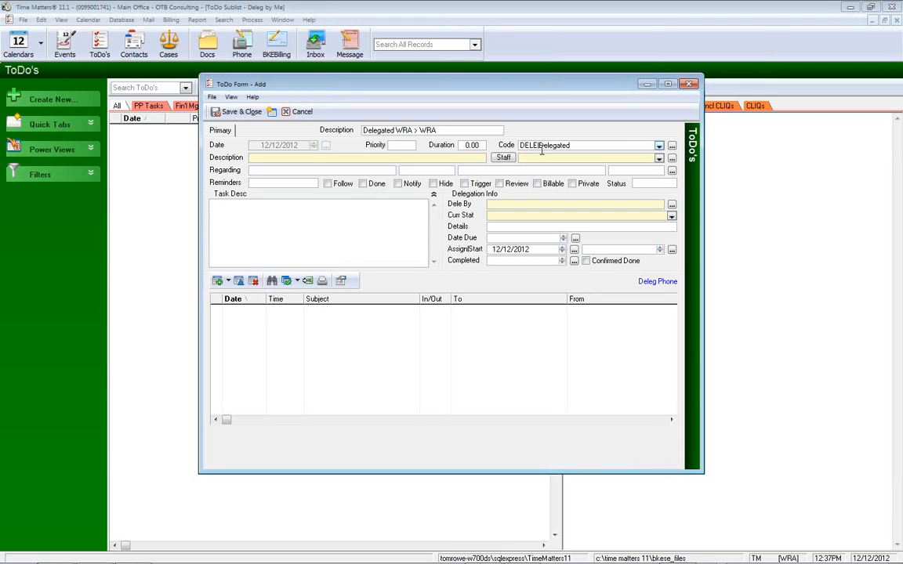
pyautogui.click(561, 158)
pyautogui.write('WRA')
pyautogui.press('Tab')
# Set Dele By to WRA, status Not Scheduled, clear the assign/start date, save, and close the list
pyautogui.click(495, 205)
pyautogui.write('WRA')
pyautogui.press('Tab')
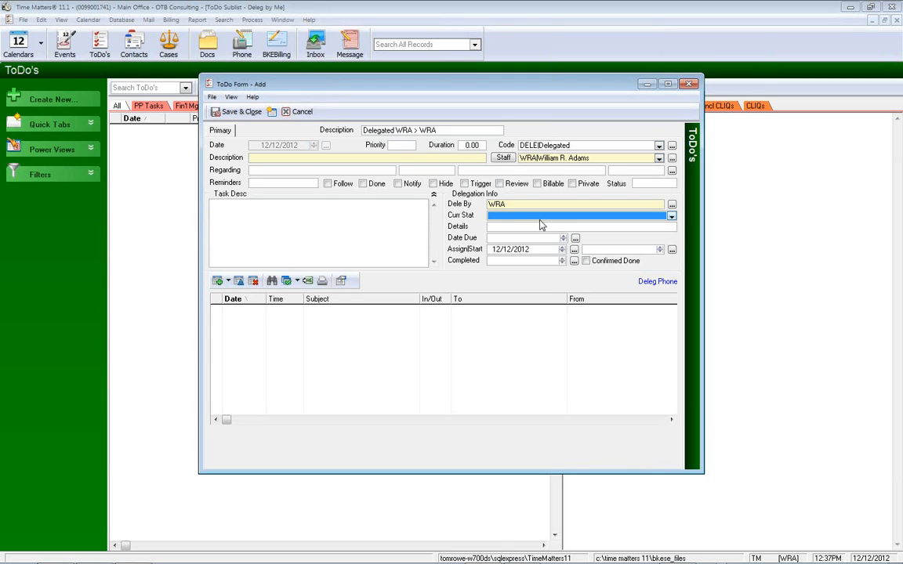
pyautogui.click(514, 216)
pyautogui.click(511, 226)
pyautogui.press('Tab')
pyautogui.press('BackSpace')
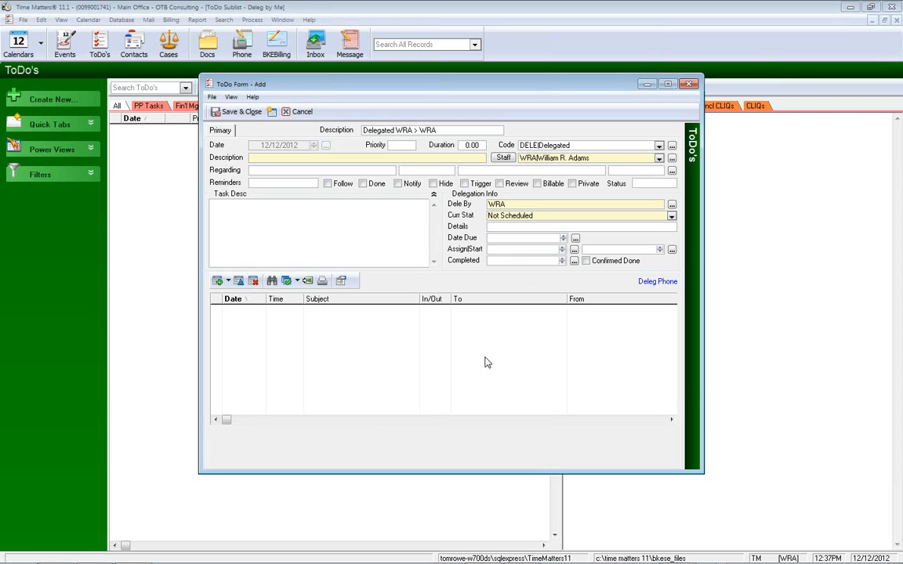
pyautogui.click(236, 115)
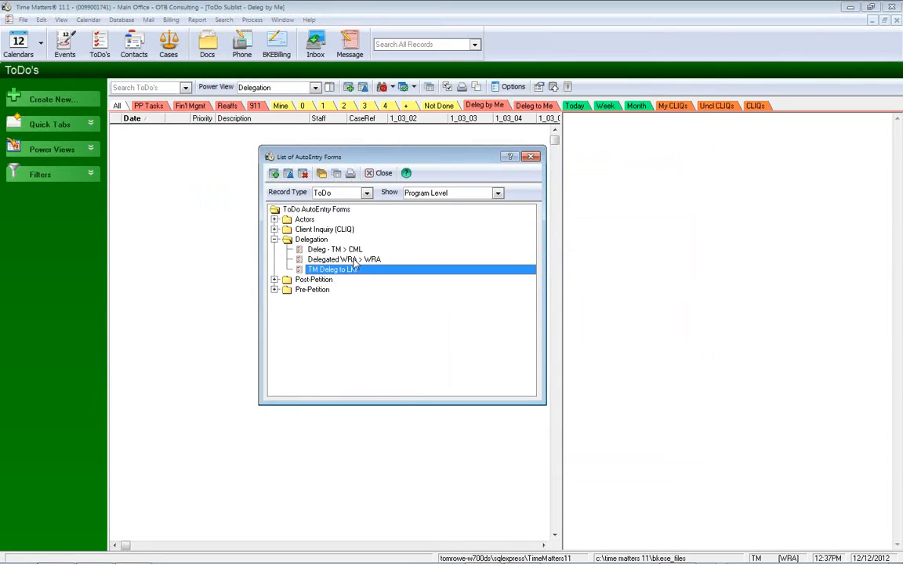
pyautogui.click(362, 260)
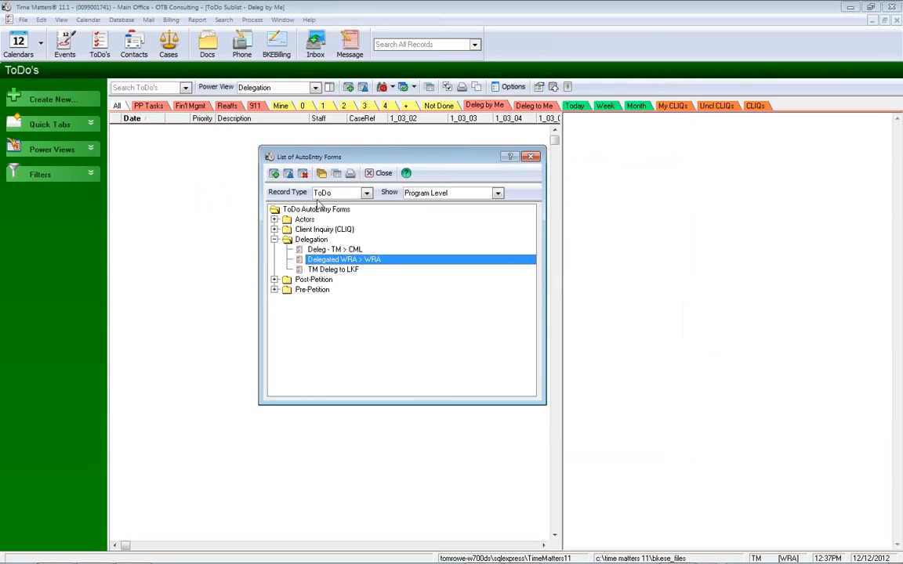
pyautogui.click(374, 173)
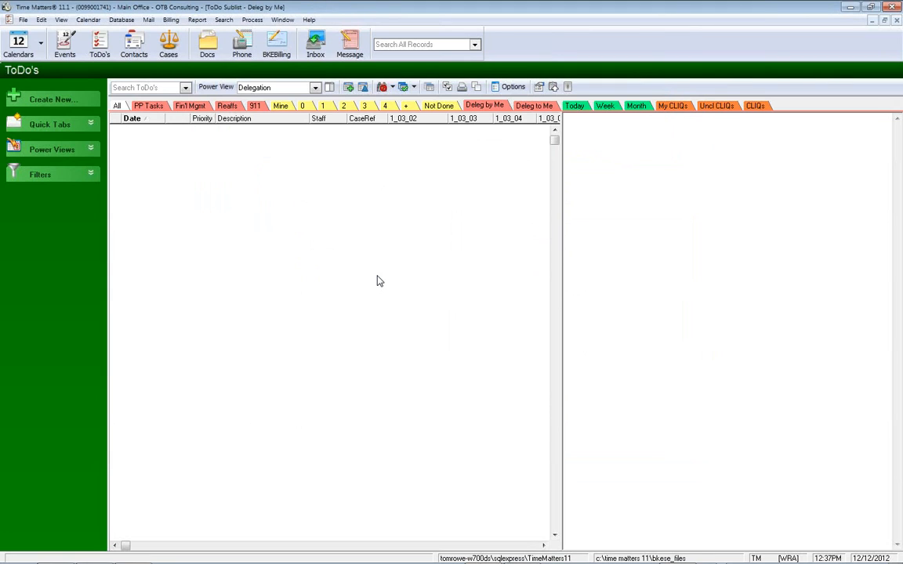
# Start a new ToDo prefilled from the Delegated WRA > WRA AutoEntry form
pyautogui.click(349, 88)
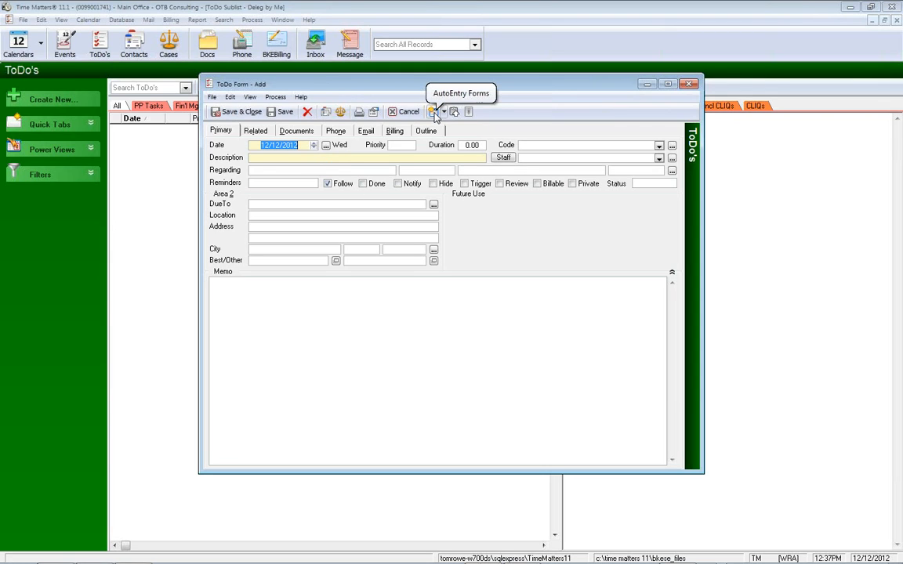
pyautogui.click(434, 112)
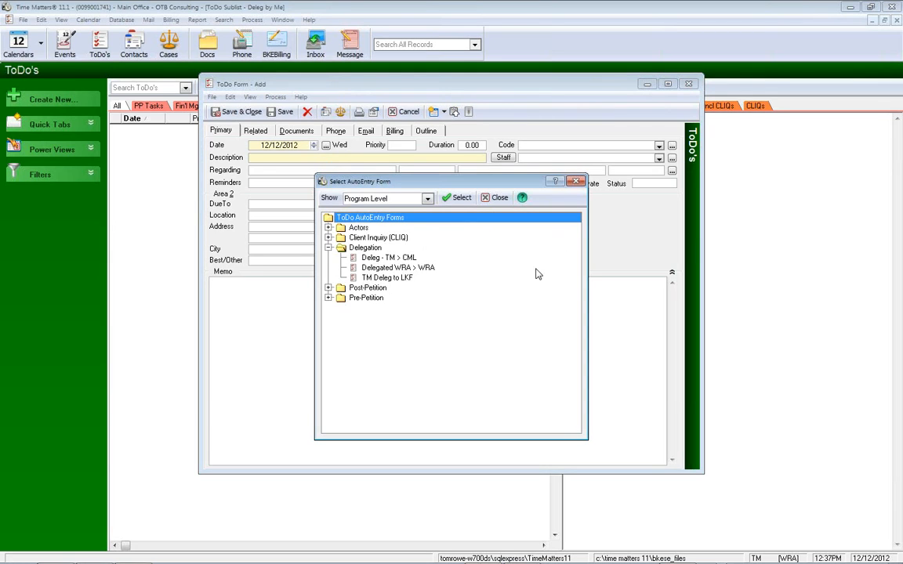
pyautogui.click(400, 268)
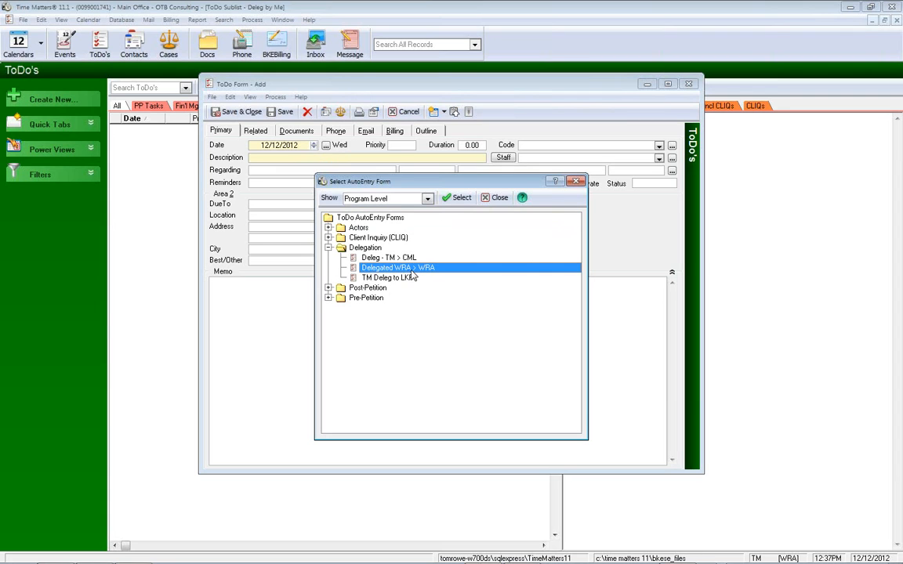
pyautogui.moveTo(397, 181); pyautogui.dragTo(698, 292)
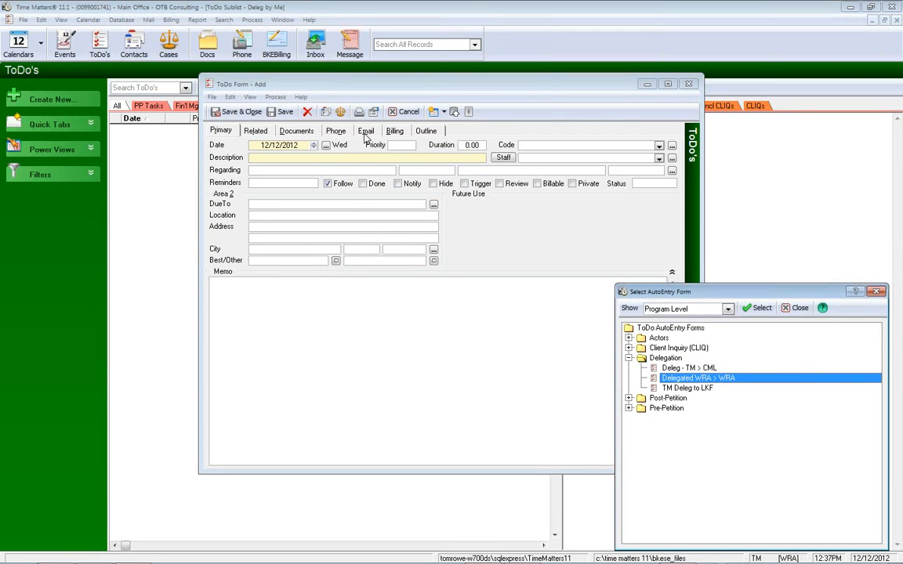
pyautogui.doubleClick(700, 379)
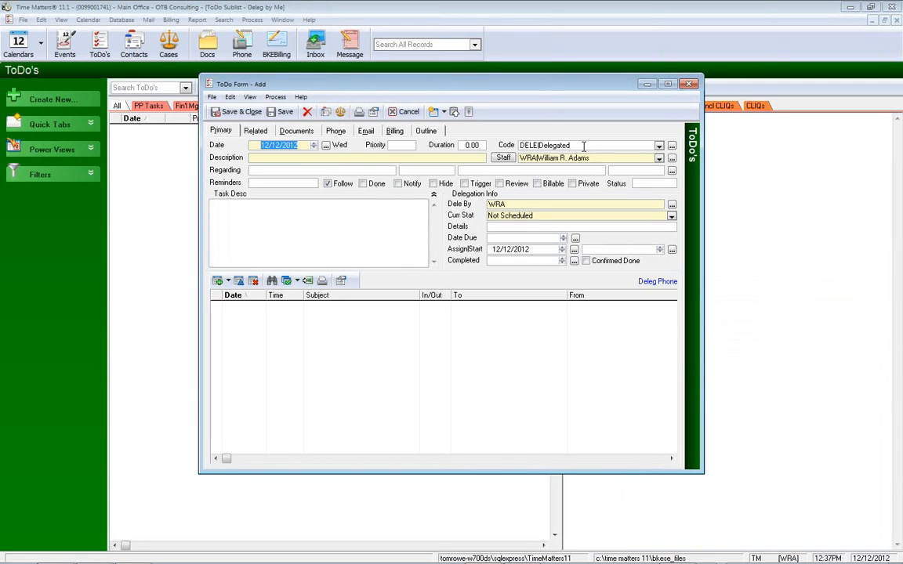
pyautogui.moveTo(583, 145); pyautogui.dragTo(508, 145)
pyautogui.moveTo(606, 160); pyautogui.dragTo(492, 163)
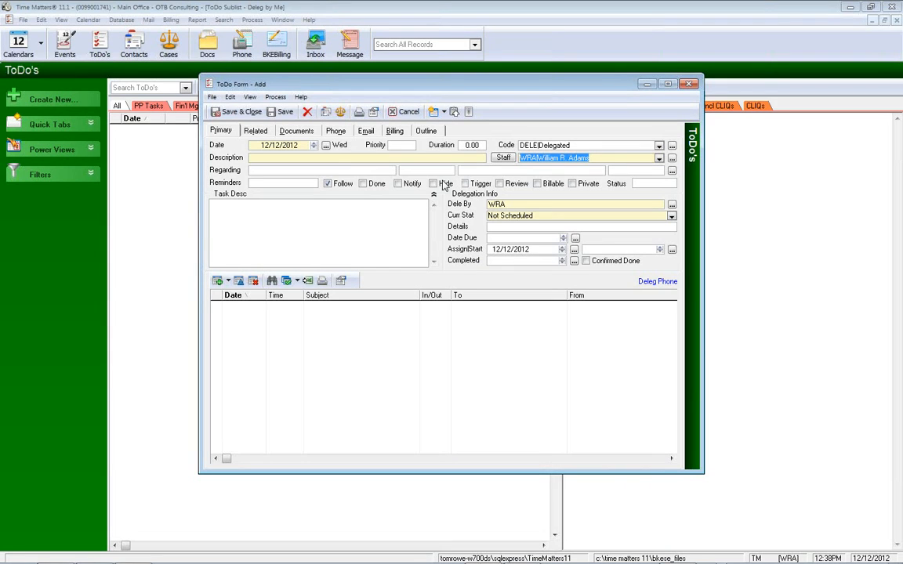
# Enter priority 1, the deposition-scheduling description, regarding contacts, and a January-availability note, then save
pyautogui.click(402, 147)
pyautogui.press('Tab')
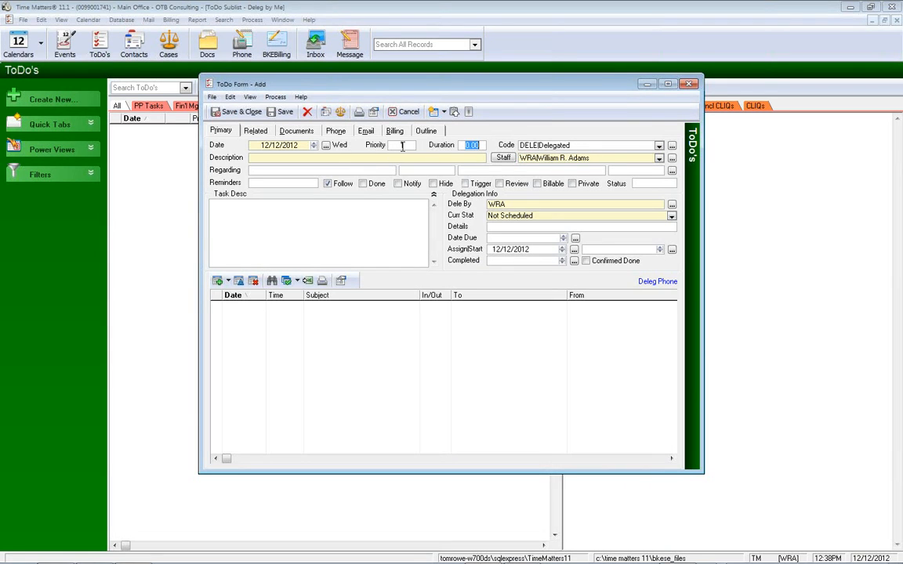
pyautogui.press('Tab')
pyautogui.press('Tab')
pyautogui.write('Please get the deposition sched')
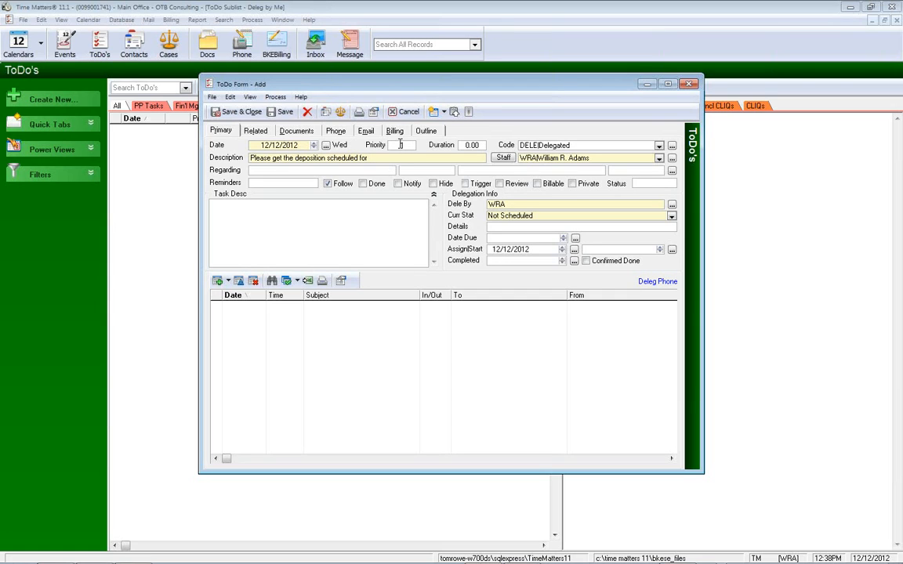
pyautogui.press('Tab')
pyautogui.press('Tab')
pyautogui.write('Aaron, Andy')
pyautogui.press('Tab')
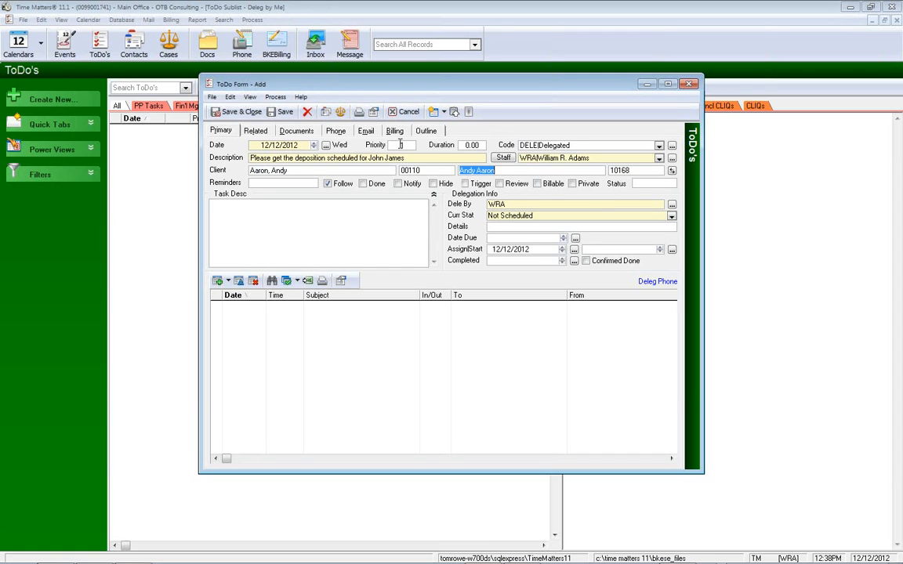
pyautogui.click(227, 243)
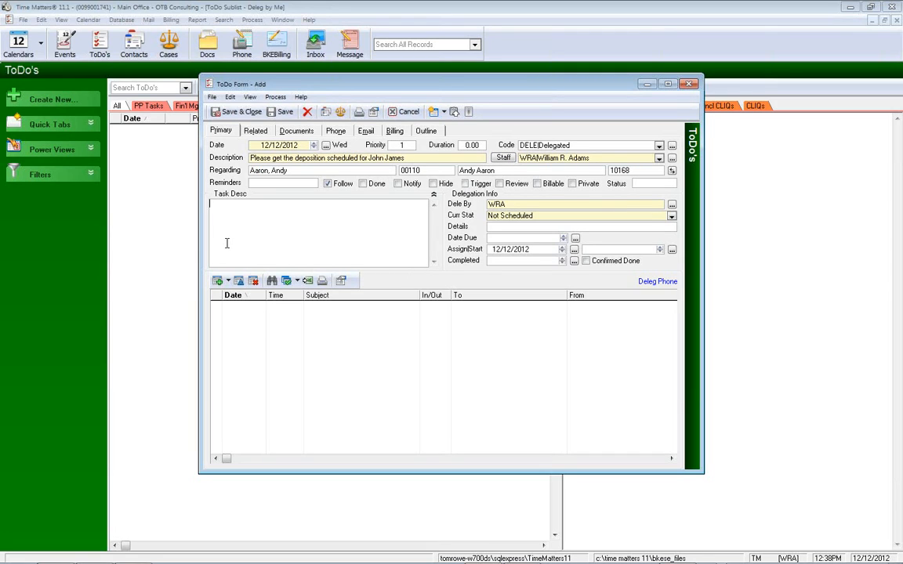
pyautogui.write('My sch')
pyautogui.write('edule looks good fo t')
pyautogui.write('he ')
pyautogui.write('r the')
pyautogui.write(' first w')
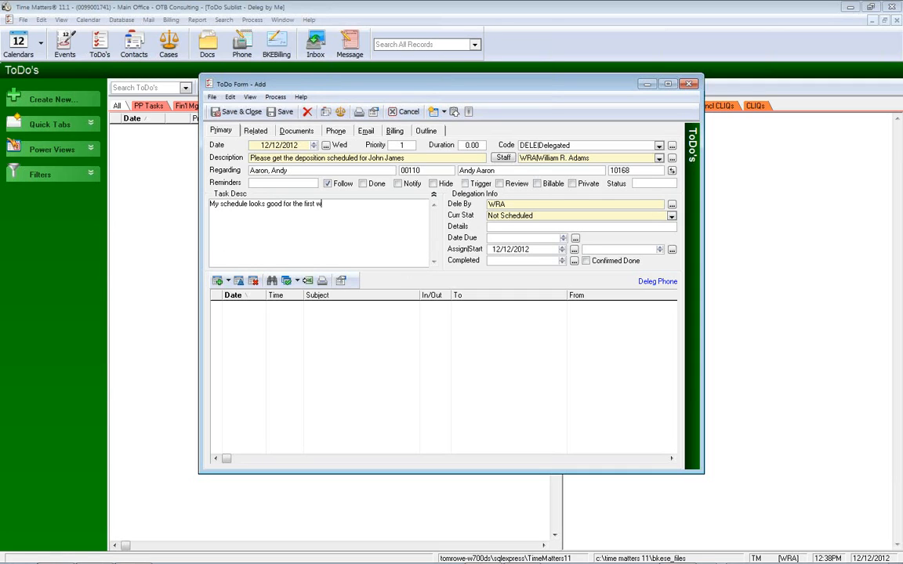
pyautogui.write('eek of January.')
pyautogui.click(240, 116)
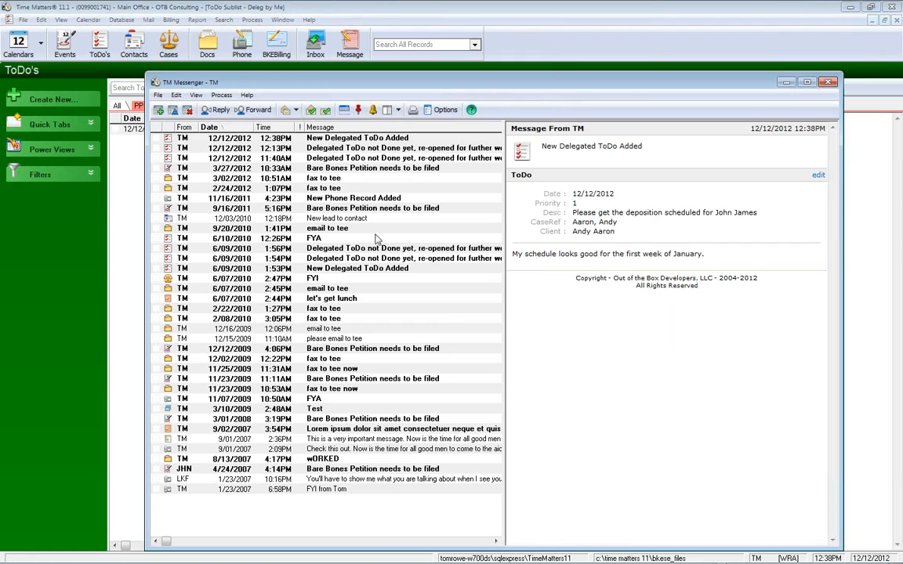
# Delete the New Delegated ToDo Added message and close TM Messenger, back on Deleg by Me
pyautogui.click(368, 139)
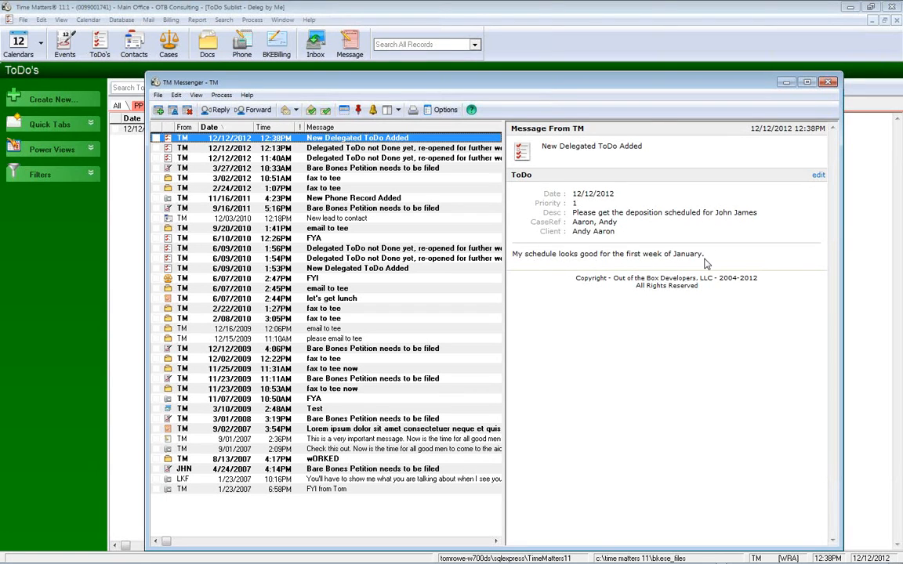
pyautogui.press('Delete')
pyautogui.press('Delete')
pyautogui.press('Delete')
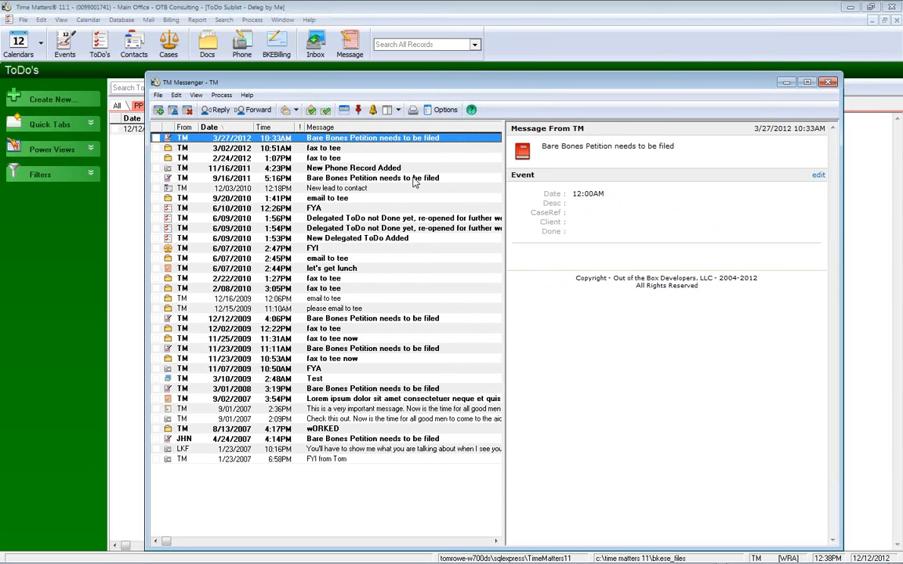
pyautogui.click(828, 81)
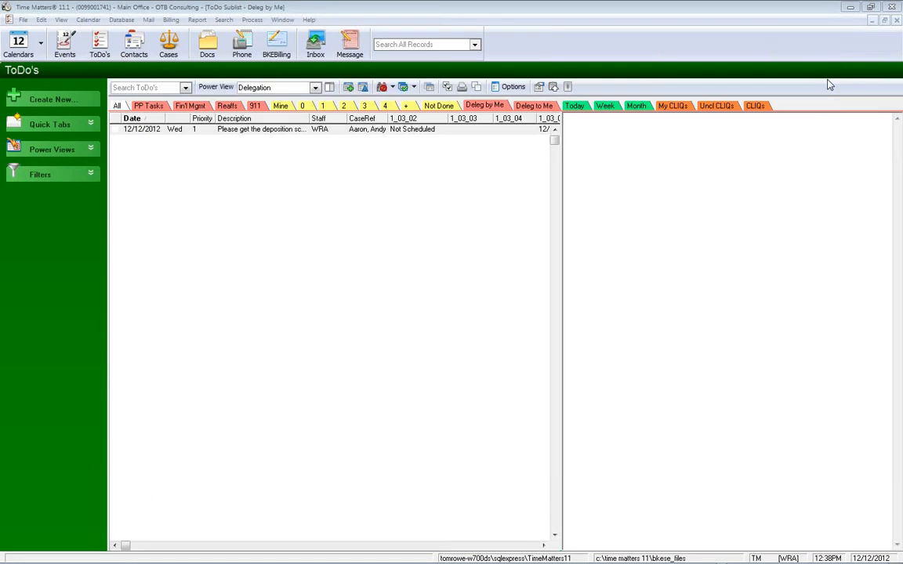
# Switch from Deleg by Me to Deleg to Me and widen the Task Delegation details pane
pyautogui.click(486, 107)
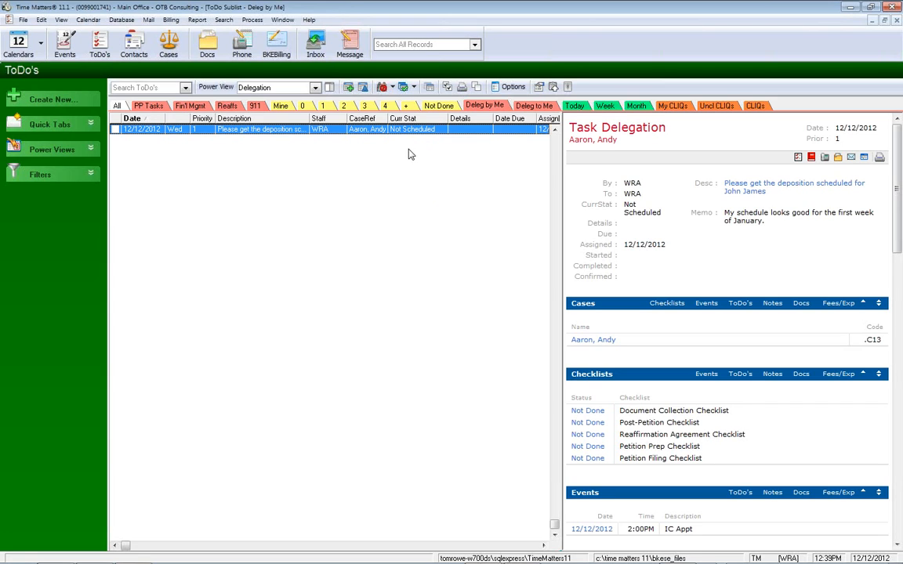
pyautogui.click(500, 106)
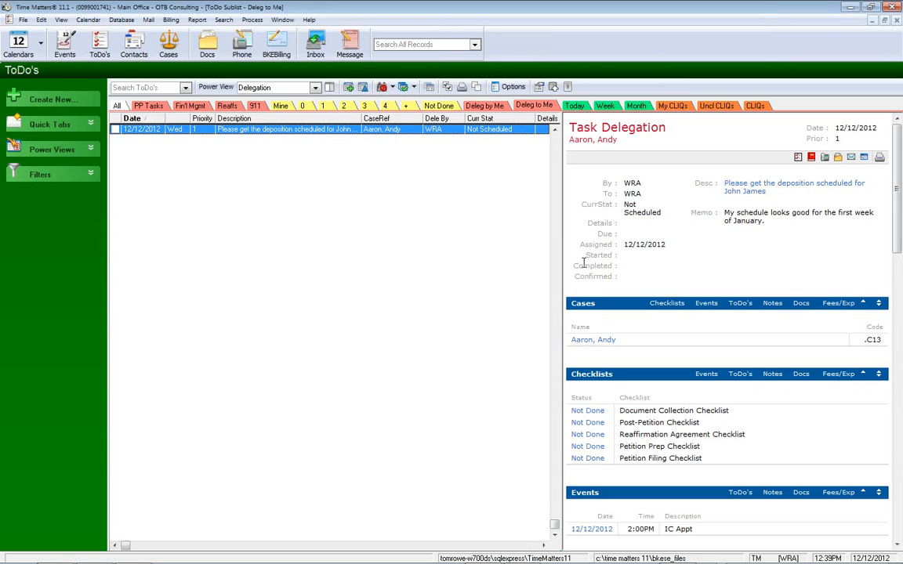
pyautogui.moveTo(558, 238); pyautogui.dragTo(555, 242)
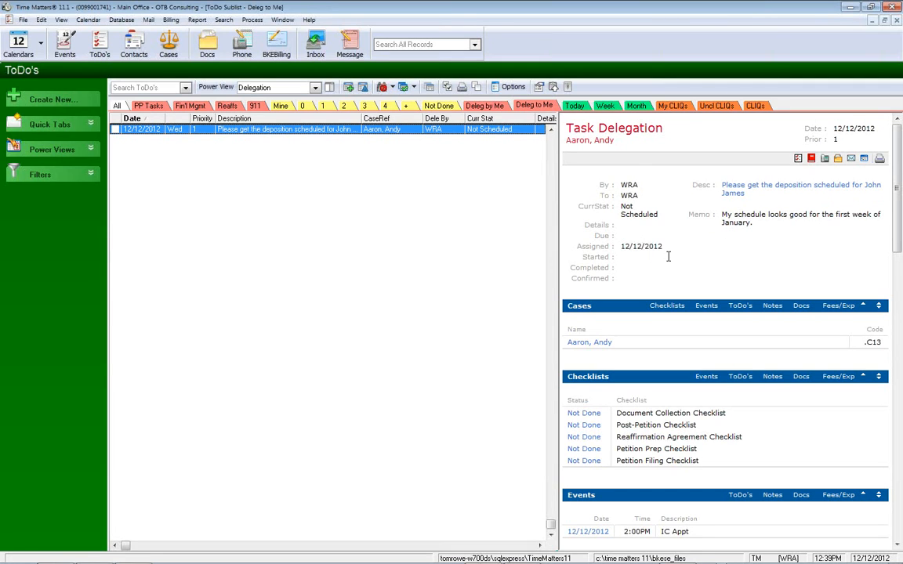
# Set the deposition task to In Progress, start 12/12/2012, add a notes line, and save
pyautogui.doubleClick(399, 132)
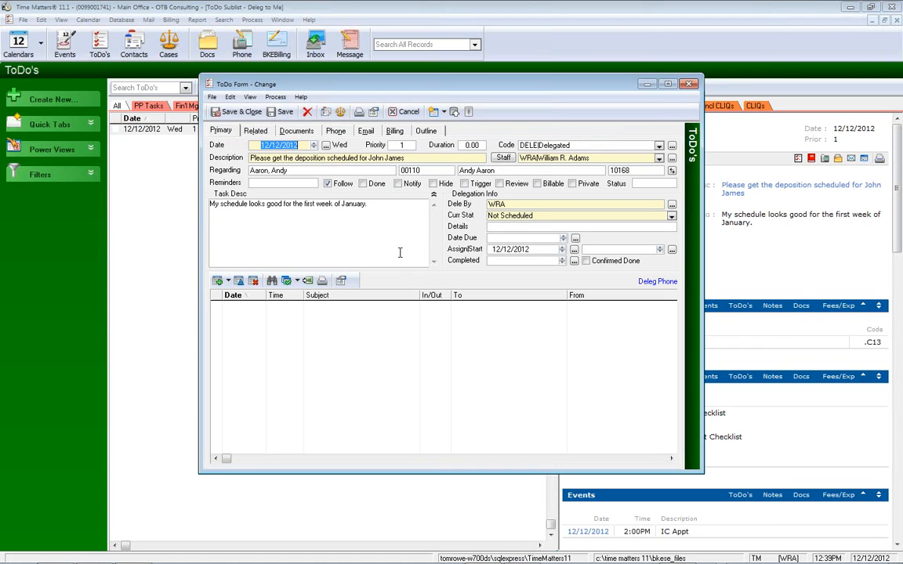
pyautogui.click(539, 216)
pyautogui.click(519, 236)
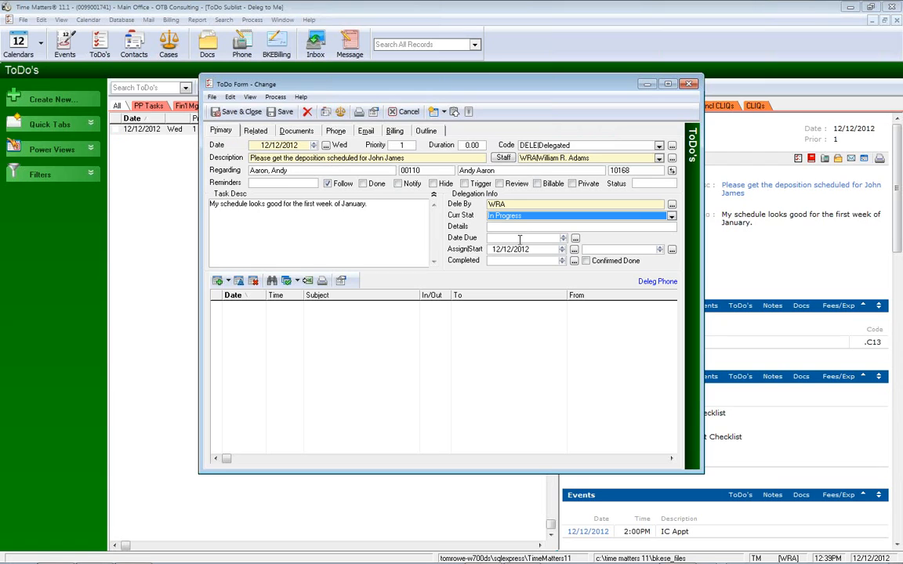
pyautogui.click(598, 250)
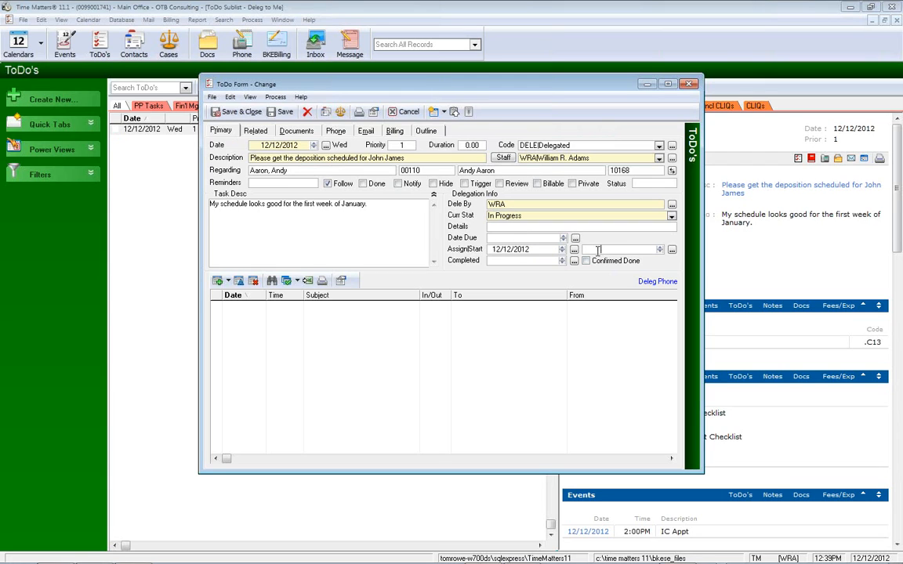
pyautogui.press('t')
pyautogui.press('Tab')
pyautogui.click(374, 210)
pyautogui.press('Return')
pyautogui.press('Return')
pyautogui.write('notes about this and that.')
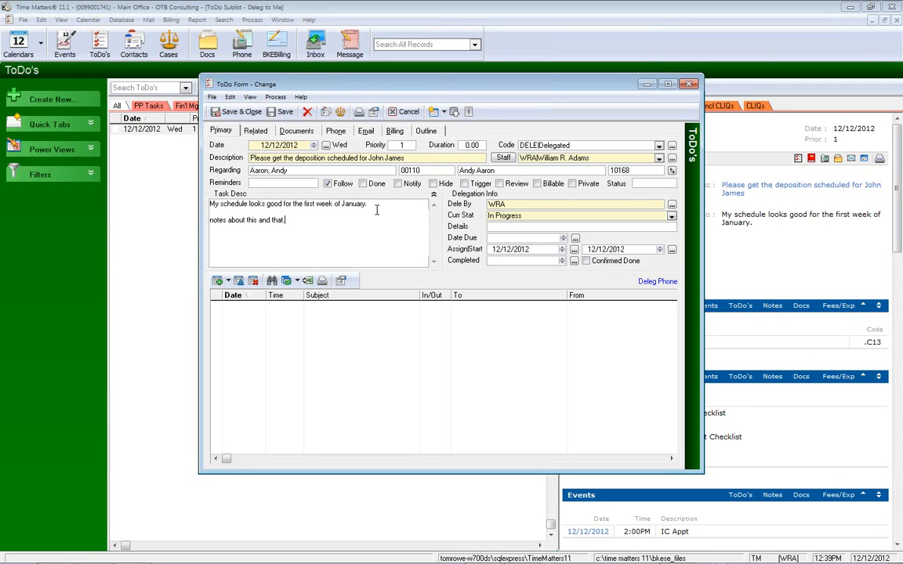
pyautogui.click(217, 112)
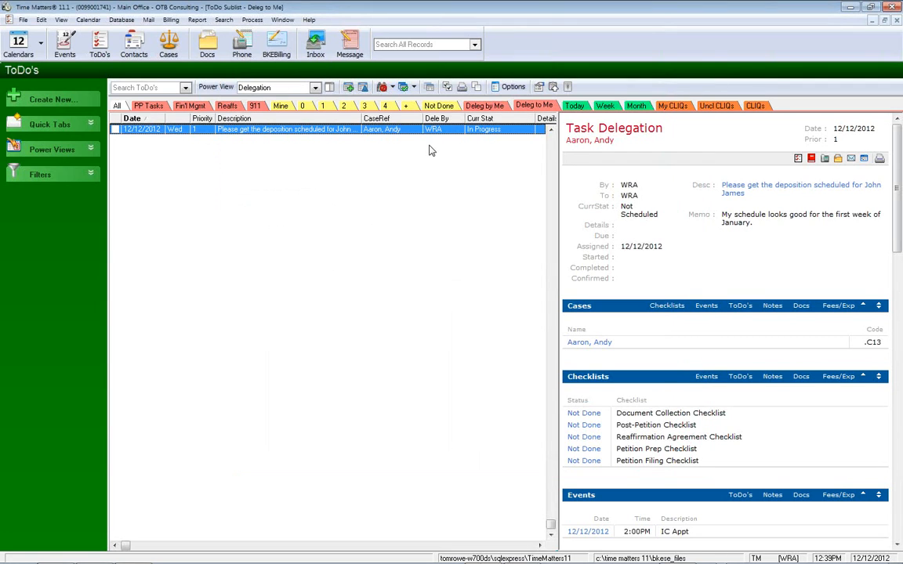
# Reopen the deposition task and save it marked Done
pyautogui.doubleClick(392, 129)
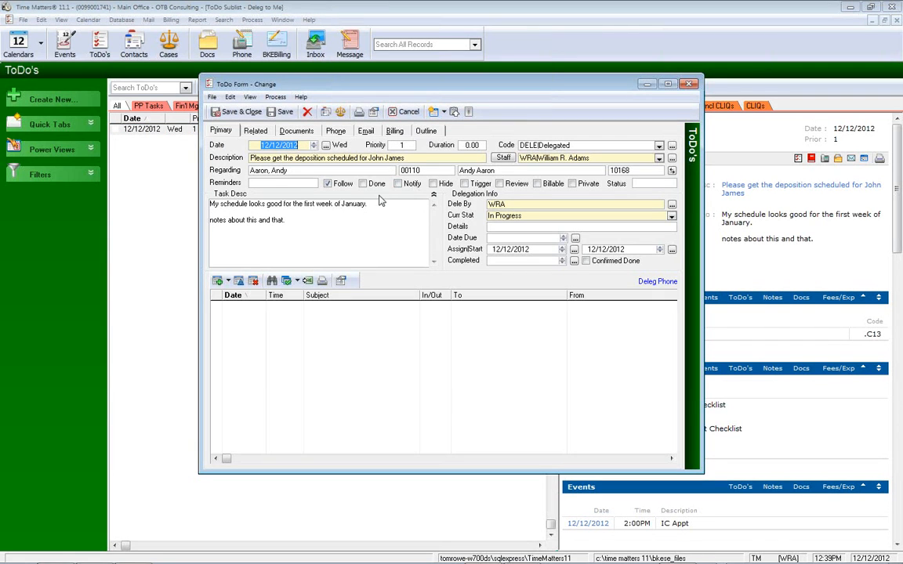
pyautogui.moveTo(396, 84); pyautogui.dragTo(346, 282)
pyautogui.click(191, 311)
# Under Deleg by Me, re-mark the task Done, tick Confirmed Done, and save
pyautogui.click(485, 105)
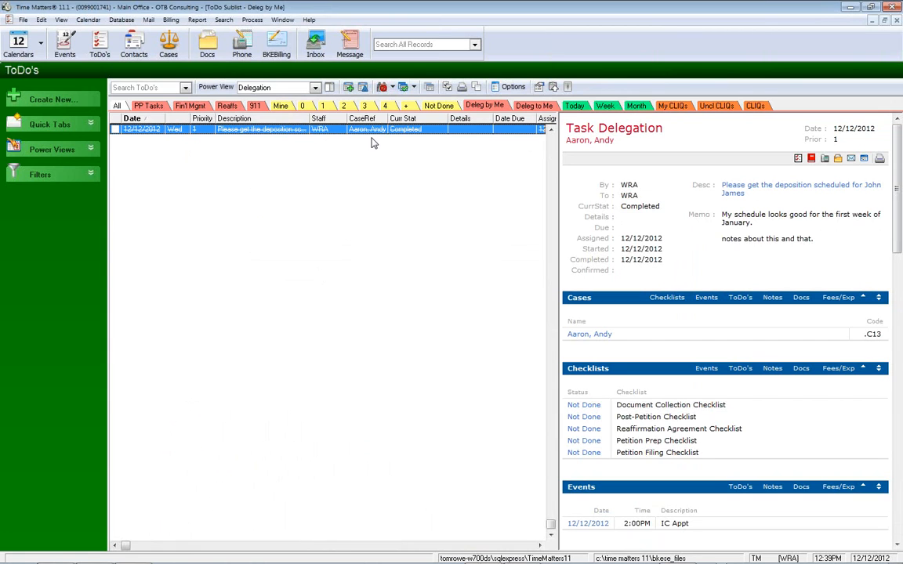
pyautogui.doubleClick(379, 129)
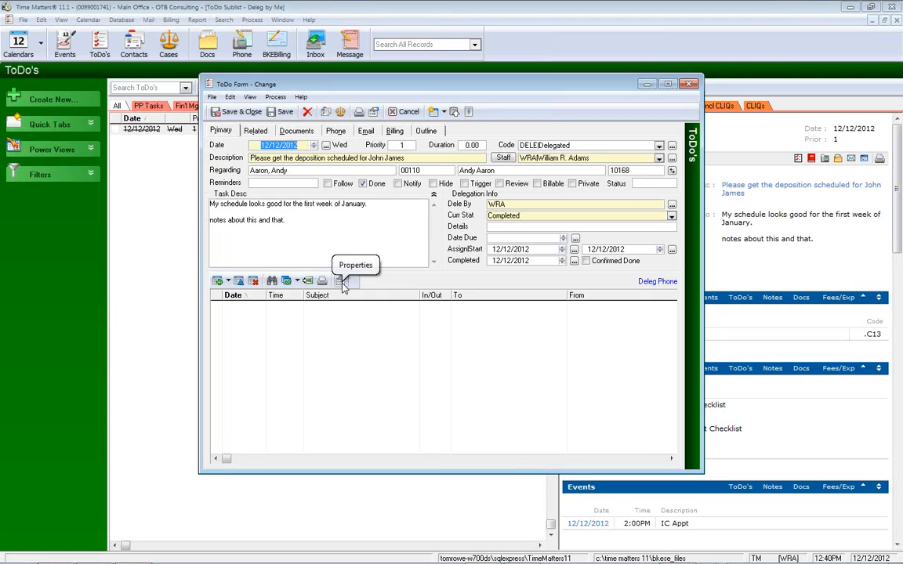
pyautogui.click(373, 185)
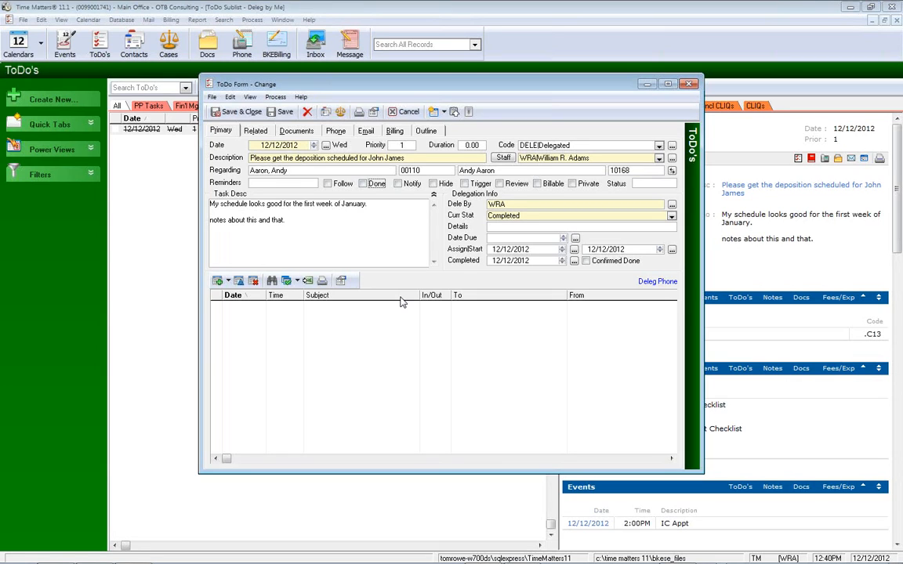
pyautogui.click(363, 185)
pyautogui.click(585, 261)
pyautogui.moveTo(523, 87); pyautogui.dragTo(565, 211)
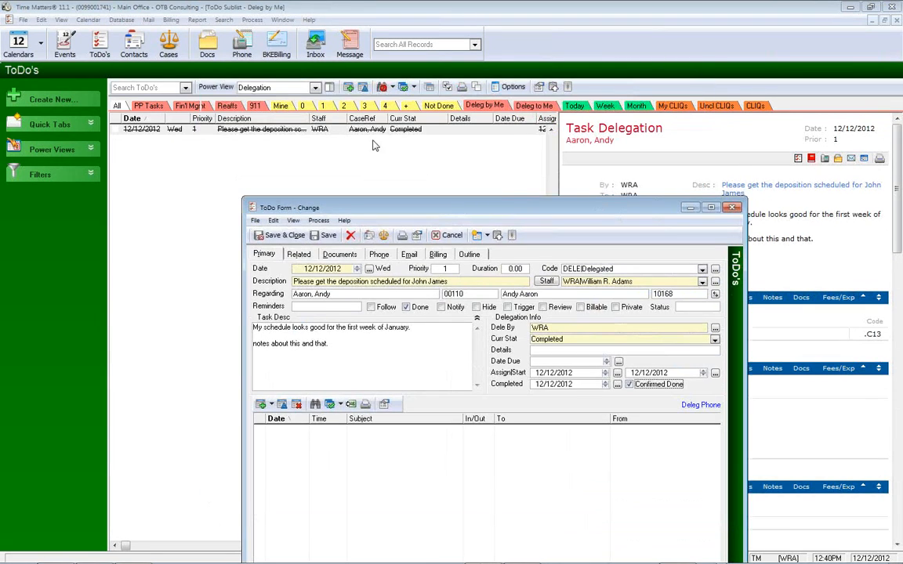
pyautogui.click(280, 235)
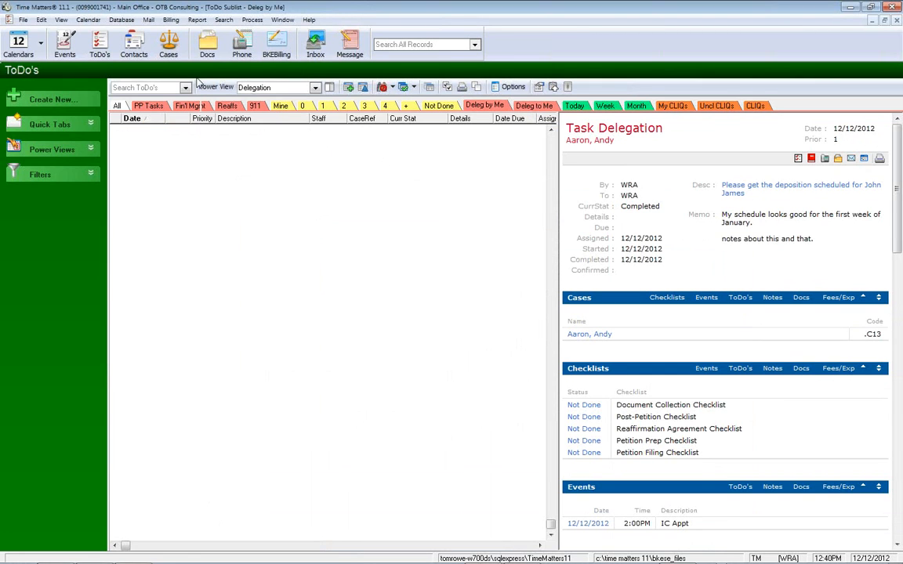
pyautogui.click(169, 43)
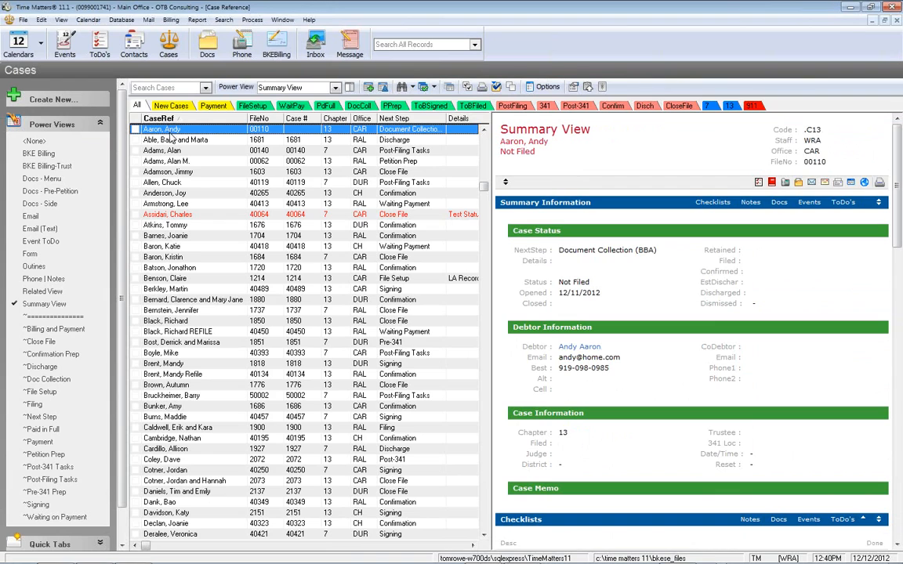
pyautogui.click(758, 183)
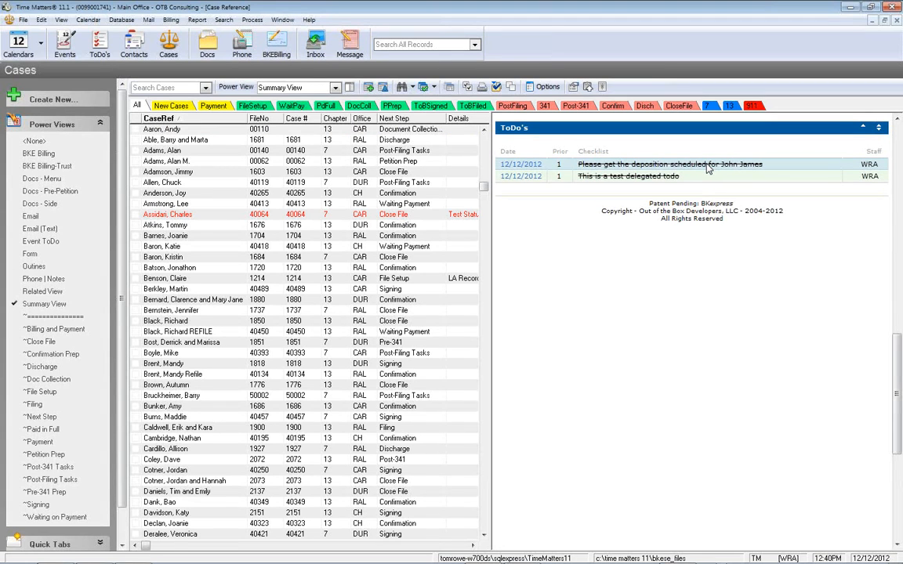
pyautogui.click(100, 44)
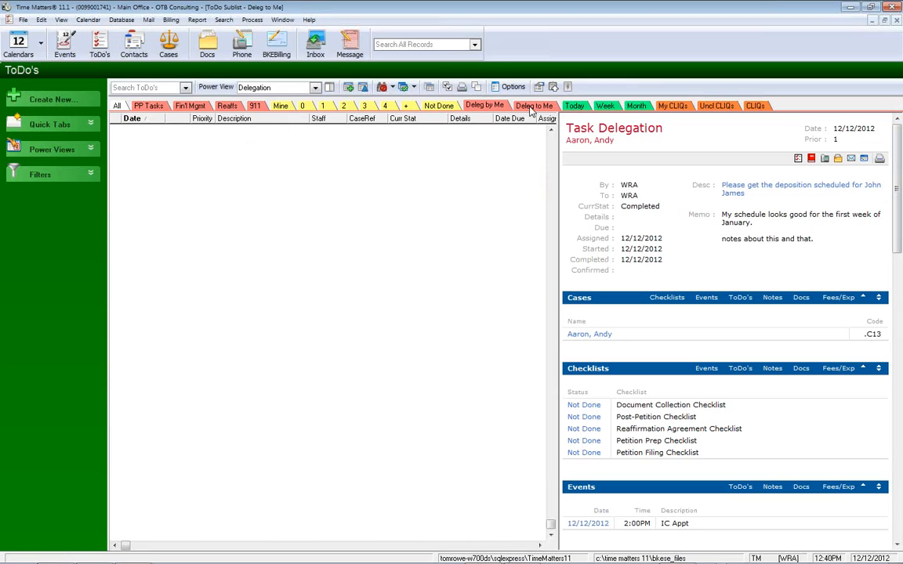
pyautogui.click(534, 105)
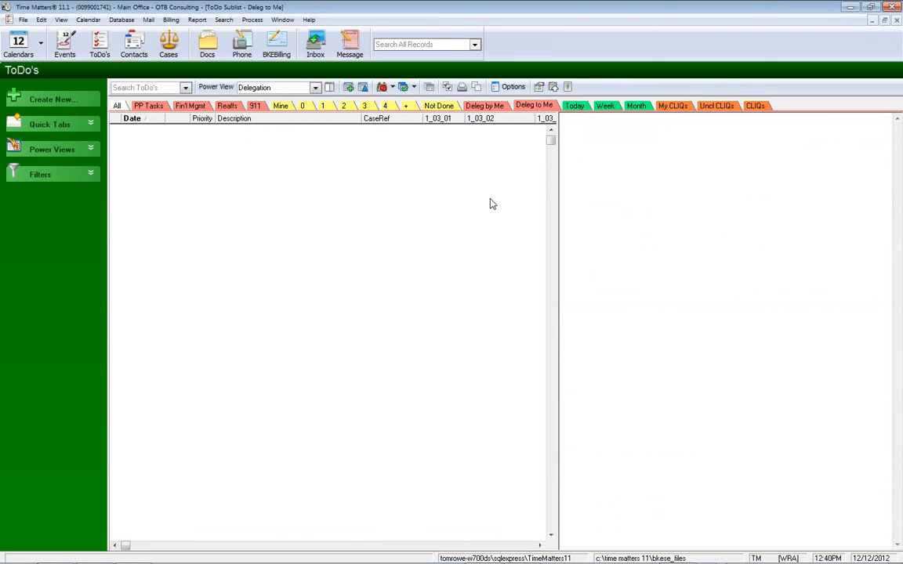
pyautogui.click(483, 105)
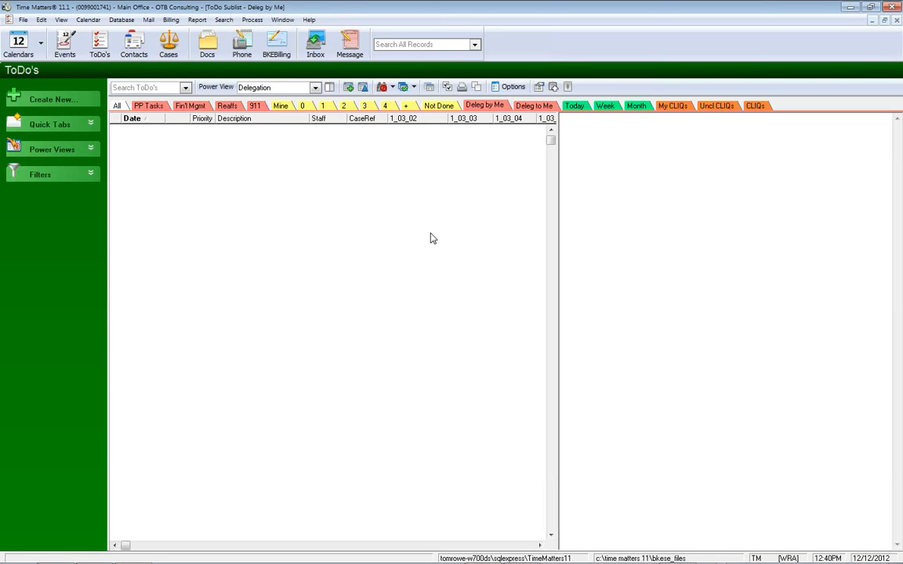
# Open the List of Triggers via File > Setup > Templates > Trigger
pyautogui.click(26, 21)
pyautogui.moveTo(47, 105)
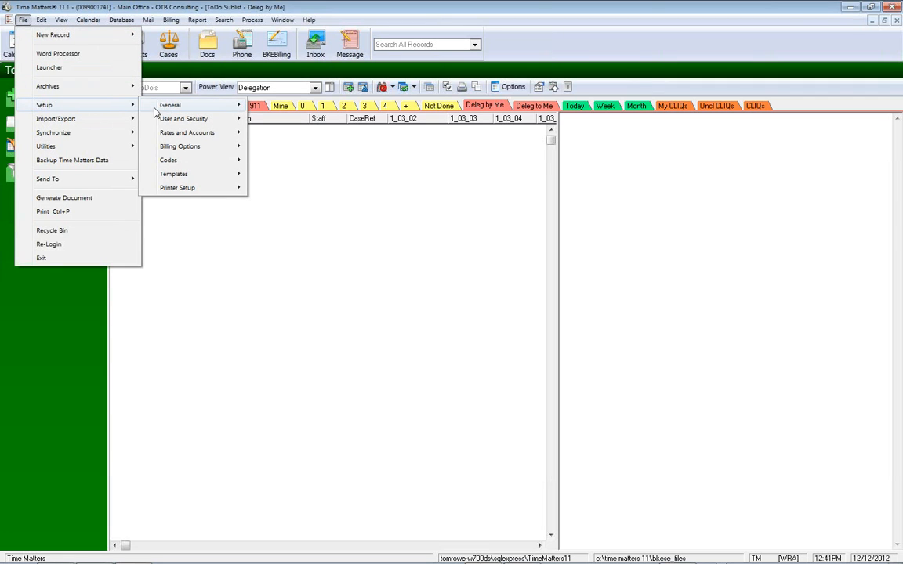
pyautogui.moveTo(205, 177)
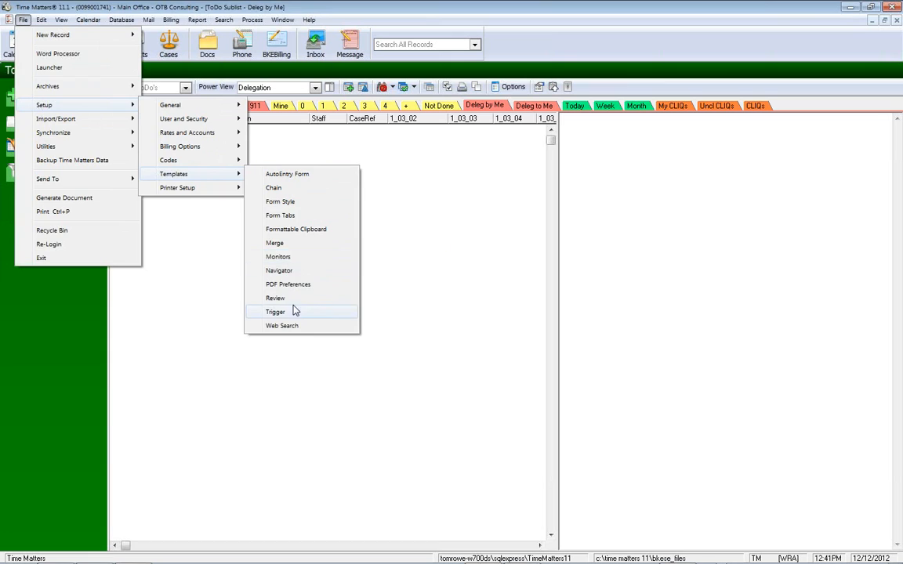
pyautogui.click(295, 312)
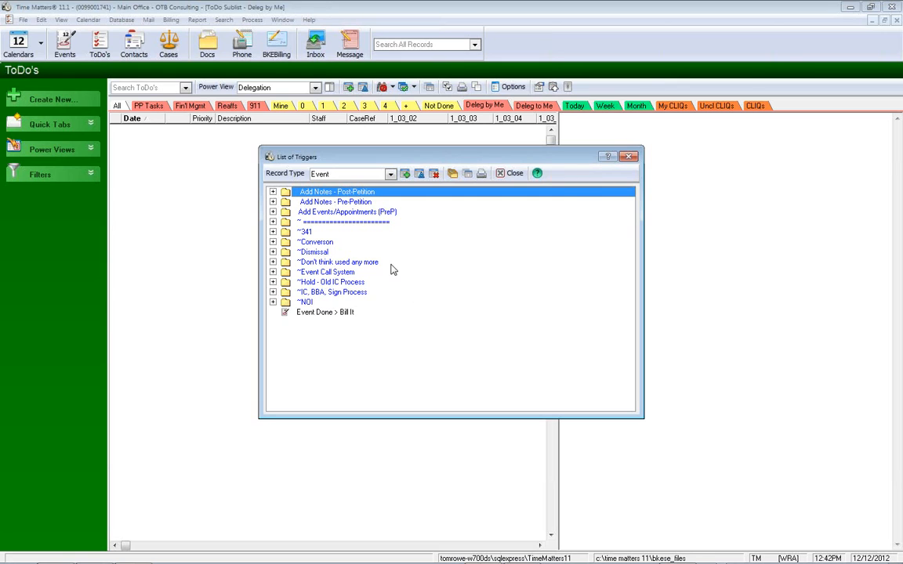
# List ToDo triggers and open Add Delegated ToDo > TMMsg to Delegatee in the ~Delegation folder
pyautogui.click(317, 174)
pyautogui.click(346, 196)
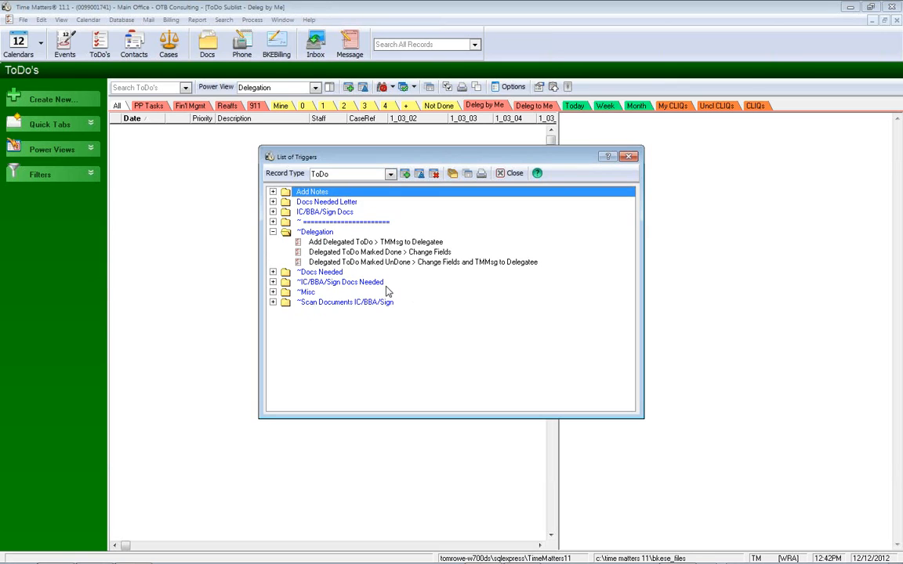
pyautogui.click(309, 233)
pyautogui.click(340, 243)
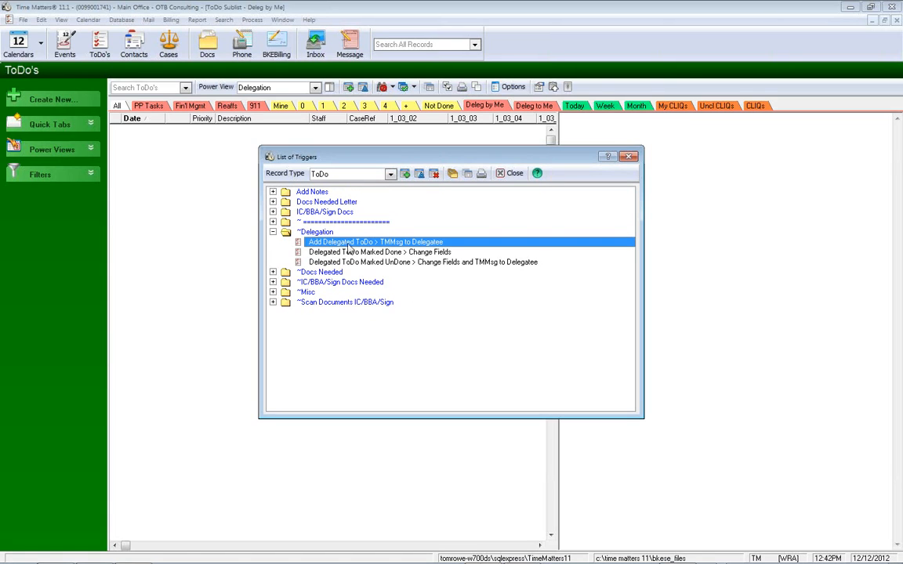
pyautogui.doubleClick(437, 244)
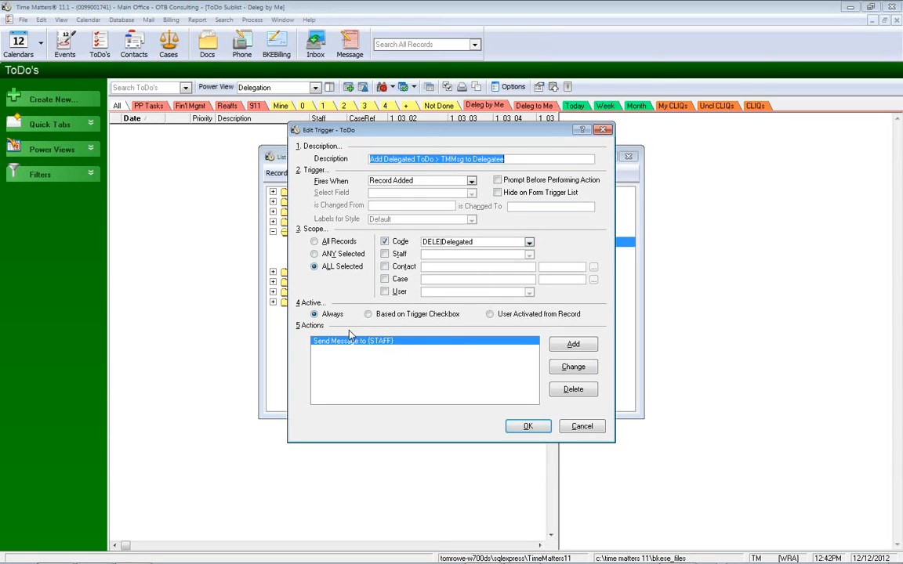
# Inspect its {STAFF} recipient and 'New Delegated ToDo Added' message, then cancel both dialogs
pyautogui.click(573, 367)
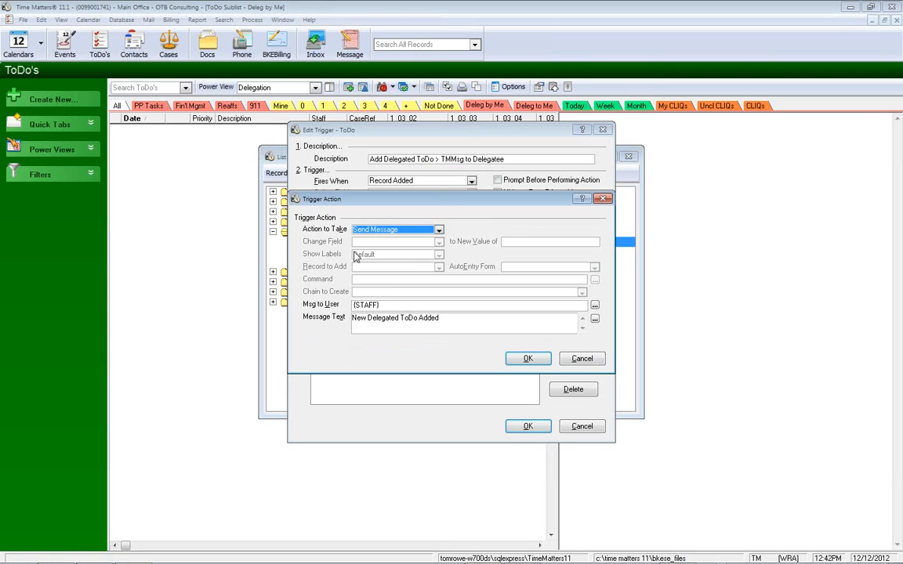
pyautogui.click(384, 306)
pyautogui.moveTo(384, 307); pyautogui.dragTo(345, 309)
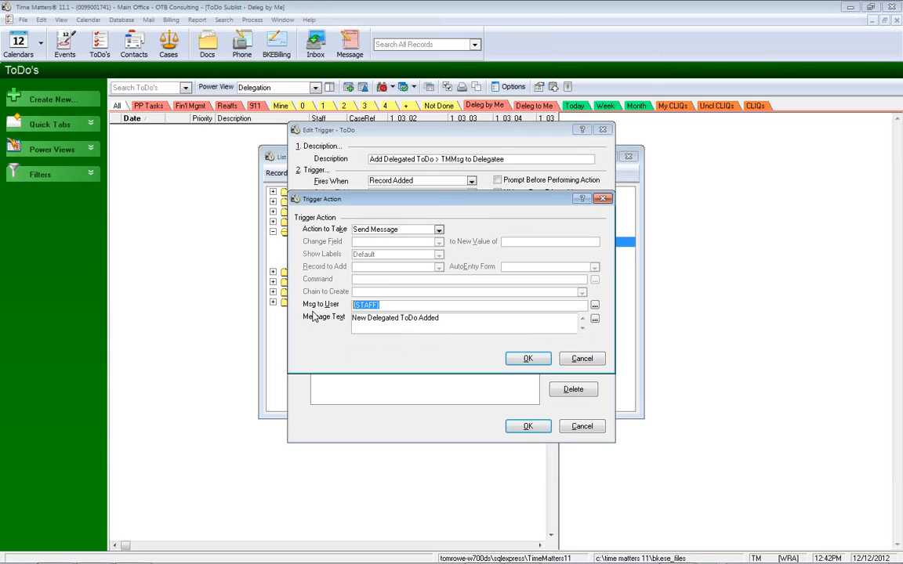
pyautogui.click(450, 317)
pyautogui.moveTo(449, 318); pyautogui.dragTo(325, 323)
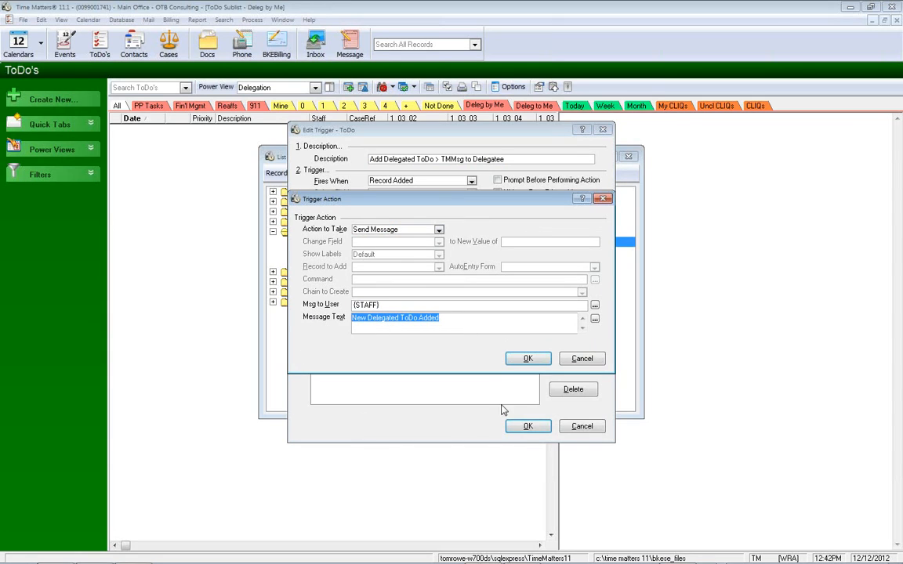
pyautogui.click(528, 358)
pyautogui.click(583, 428)
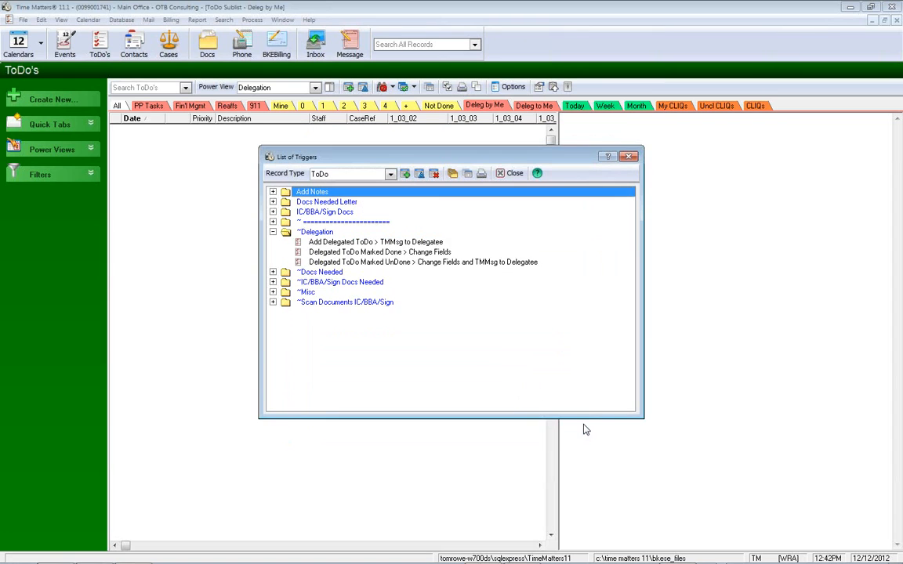
pyautogui.click(357, 252)
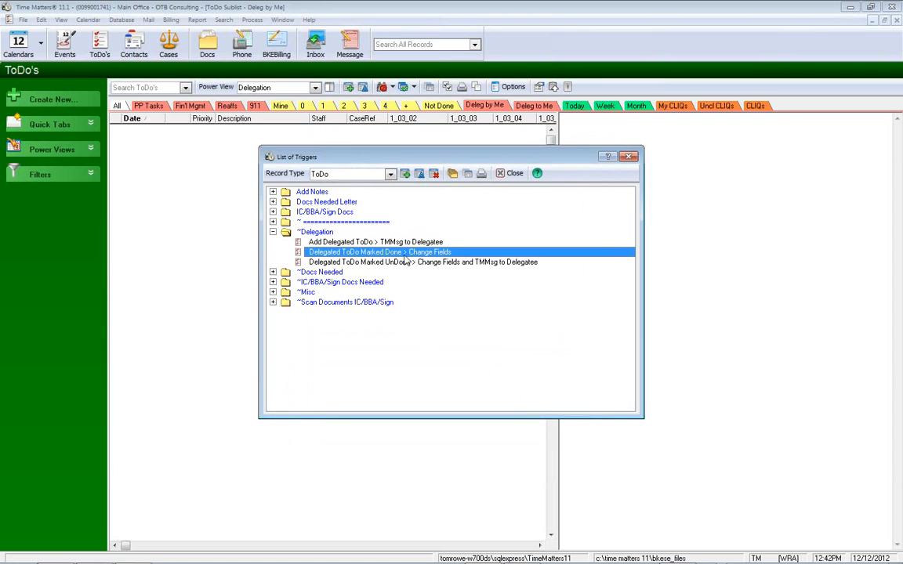
pyautogui.doubleClick(369, 252)
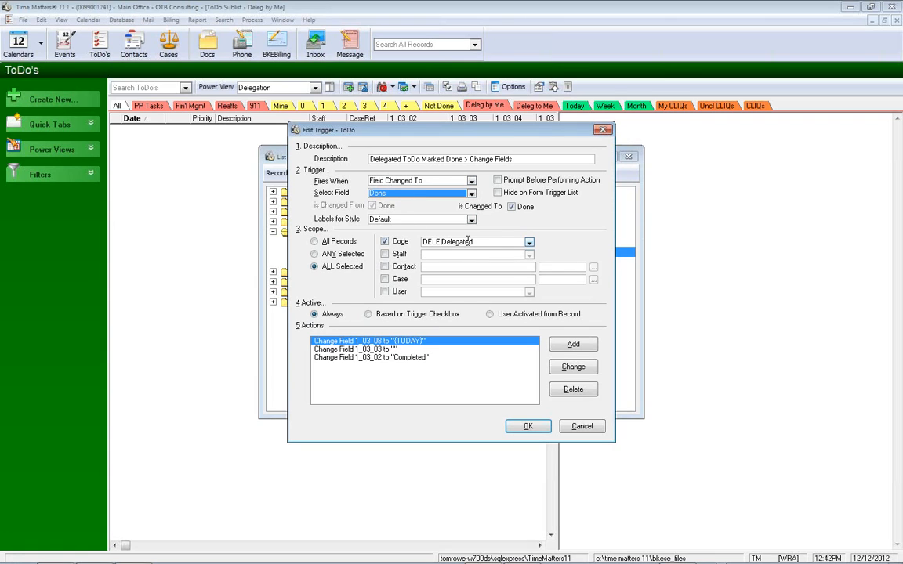
pyautogui.click(434, 243)
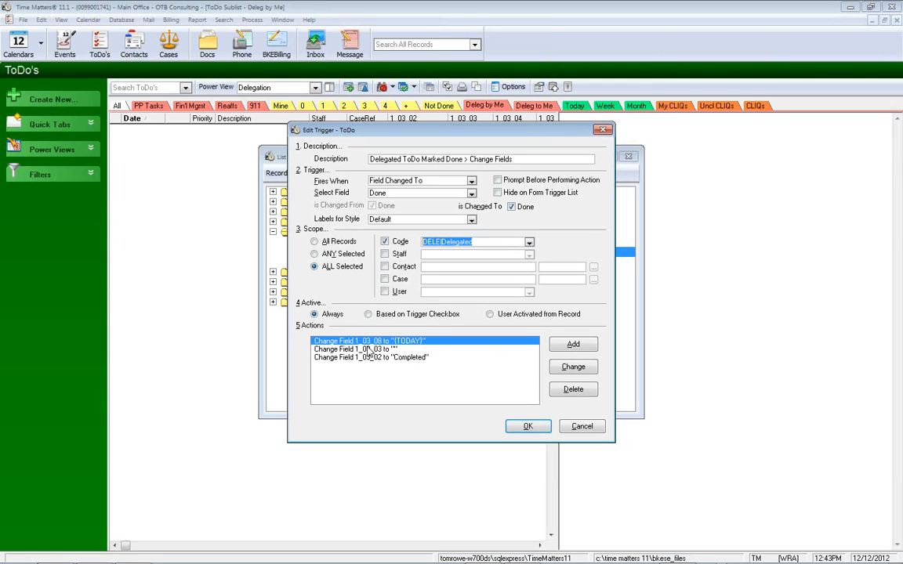
pyautogui.click(563, 366)
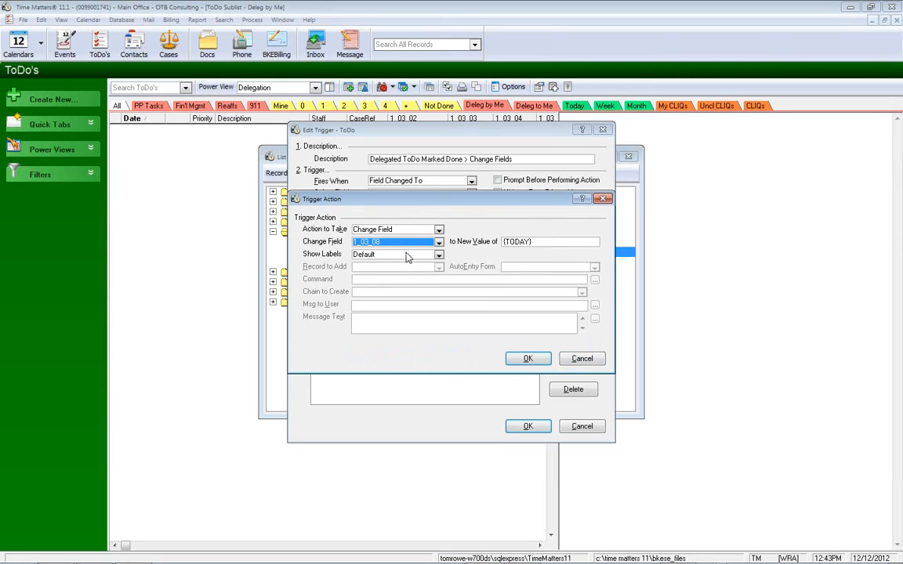
pyautogui.click(390, 255)
pyautogui.scroll(-2, 394, 280)
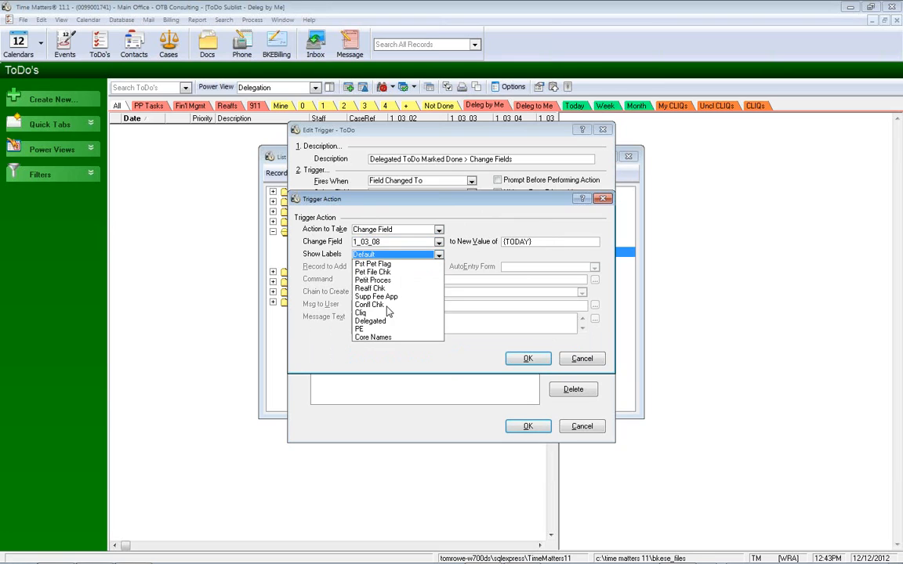
pyautogui.click(381, 322)
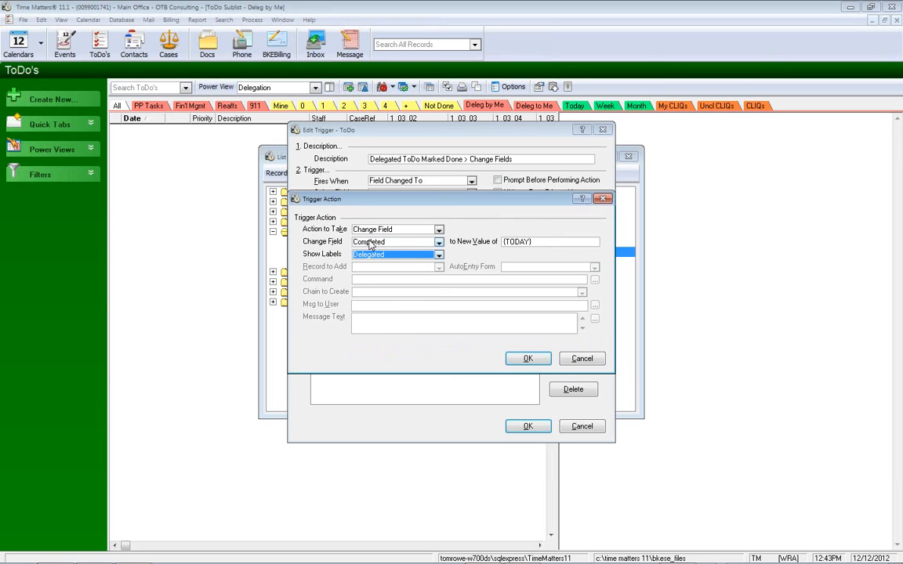
pyautogui.moveTo(541, 242); pyautogui.dragTo(494, 244)
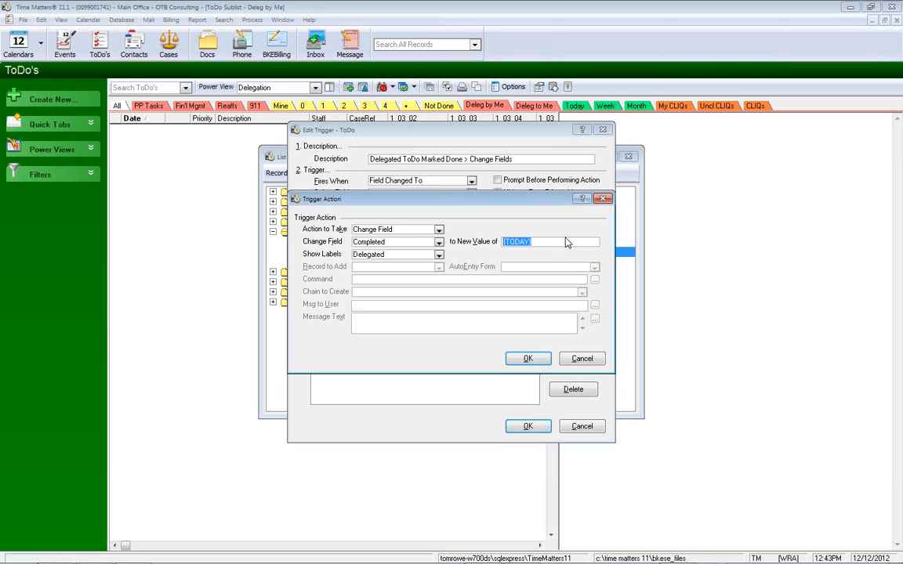
pyautogui.moveTo(496, 204); pyautogui.dragTo(496, 254)
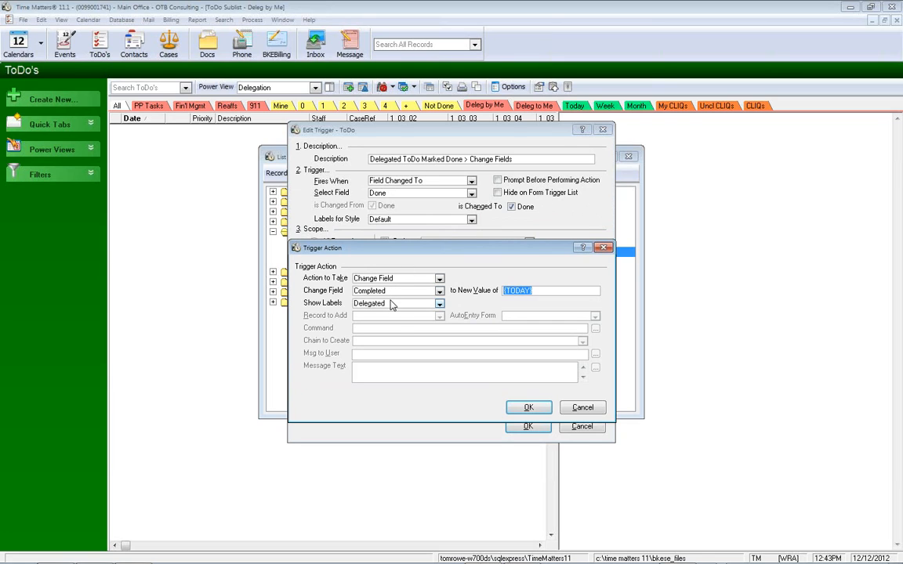
pyautogui.click(528, 408)
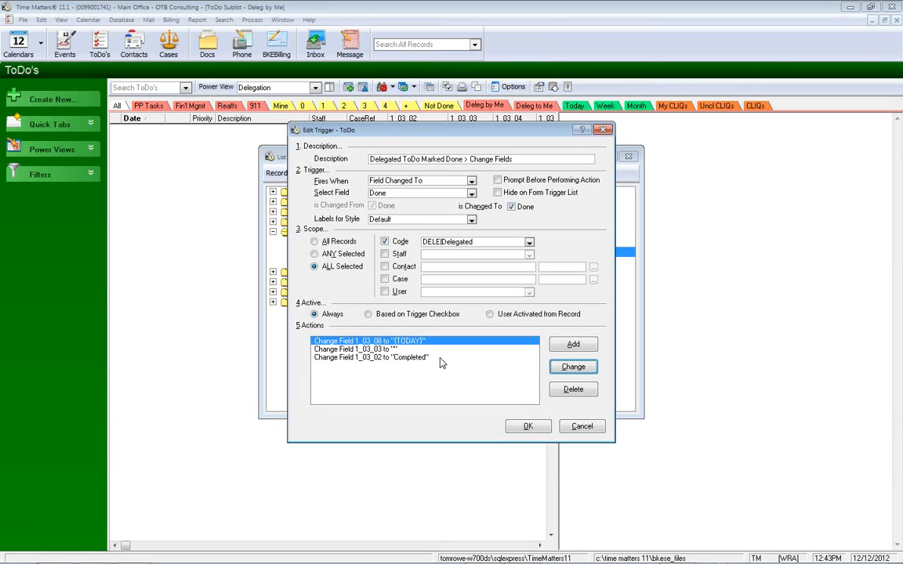
pyautogui.click(408, 350)
pyautogui.click(573, 367)
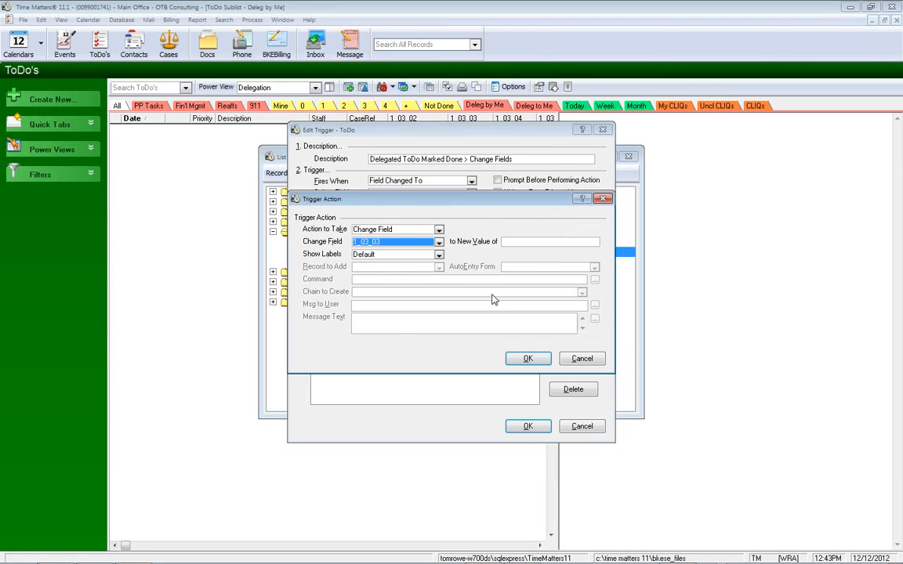
pyautogui.click(403, 256)
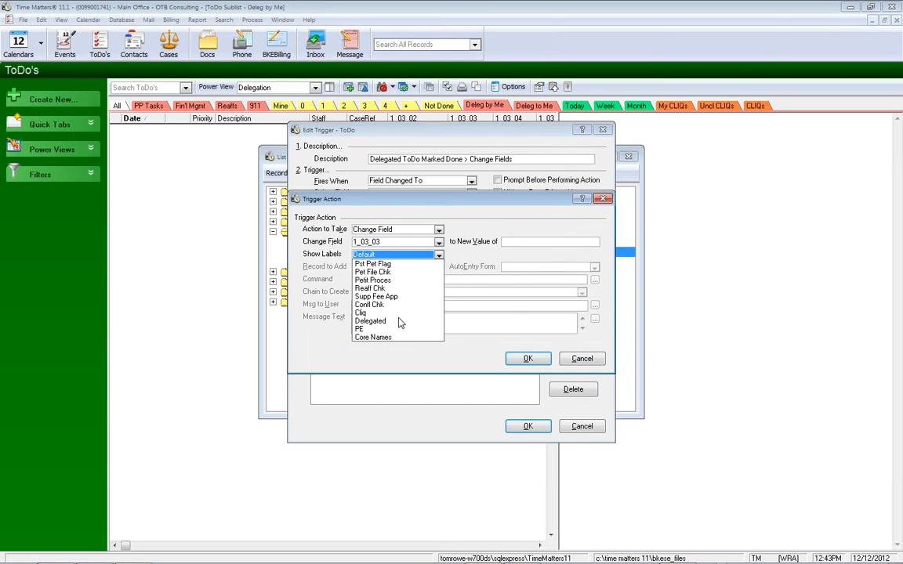
pyautogui.click(399, 321)
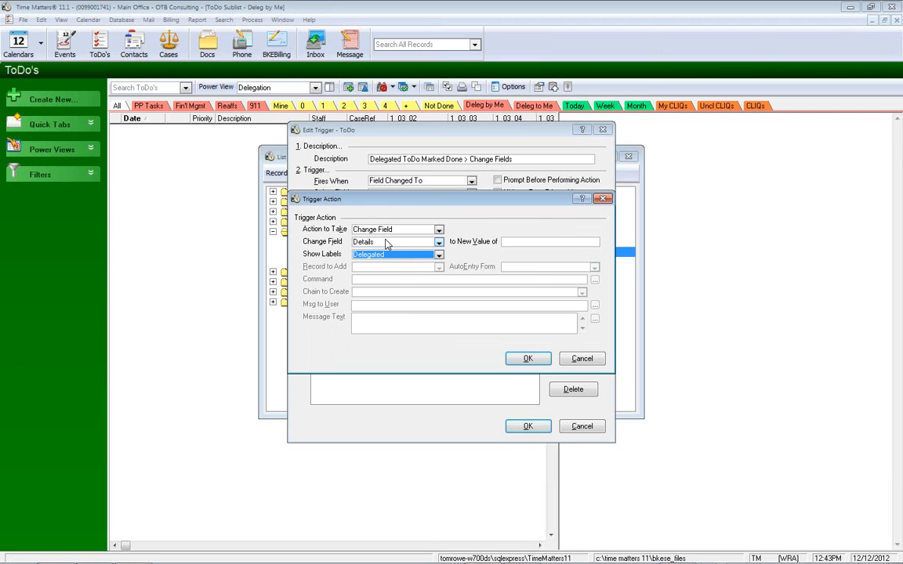
pyautogui.click(576, 363)
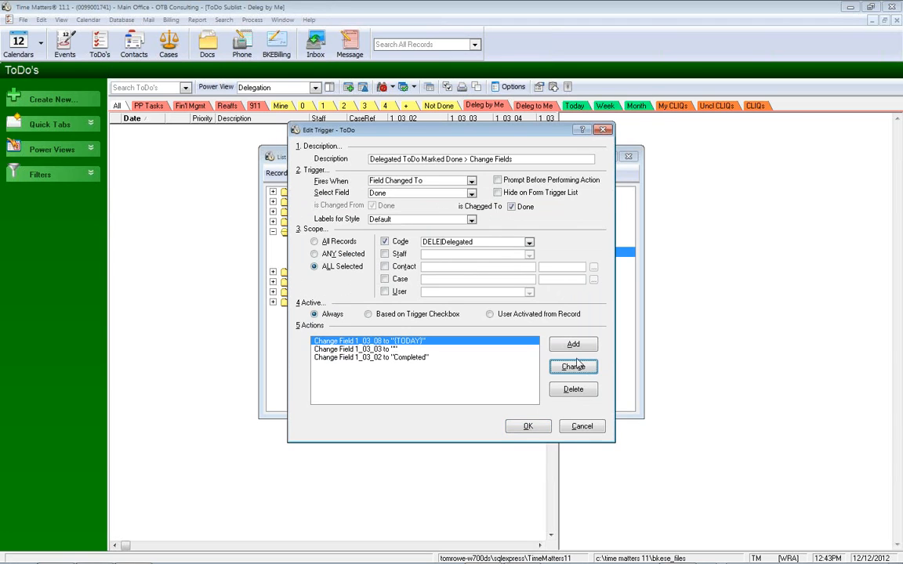
pyautogui.click(510, 369)
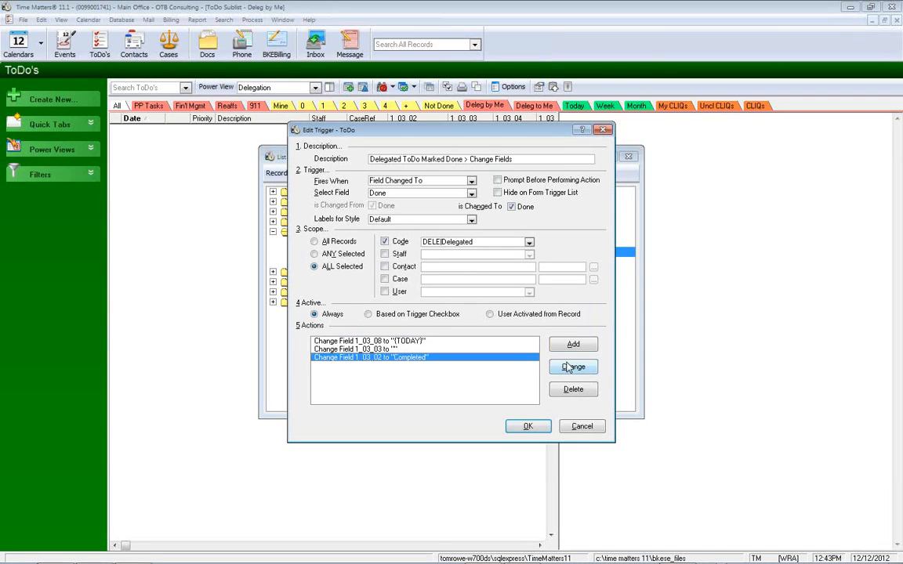
pyautogui.click(571, 366)
pyautogui.click(377, 255)
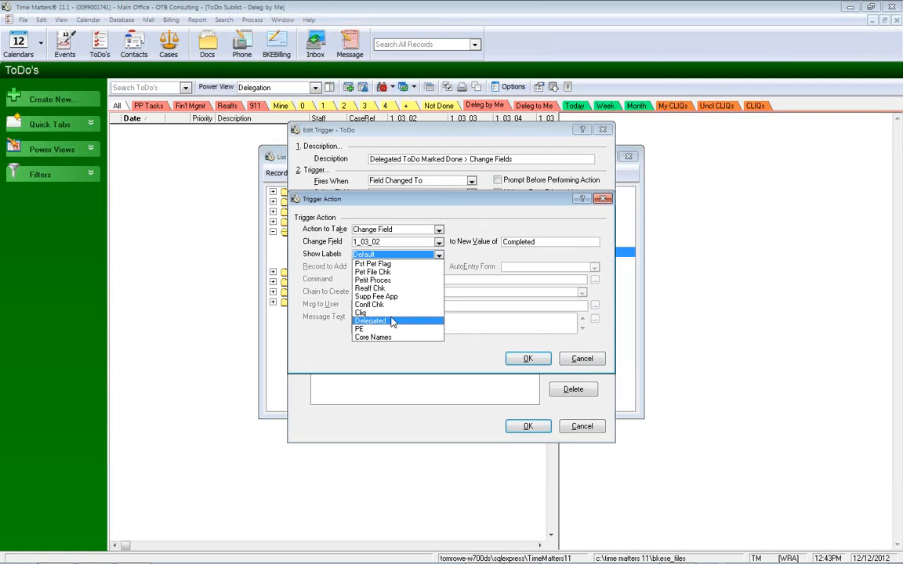
pyautogui.click(392, 323)
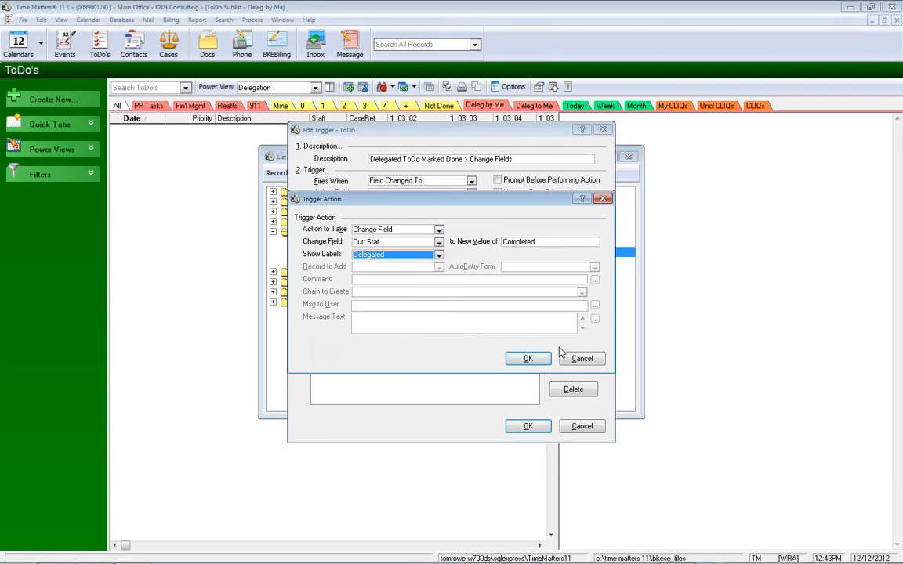
pyautogui.click(528, 358)
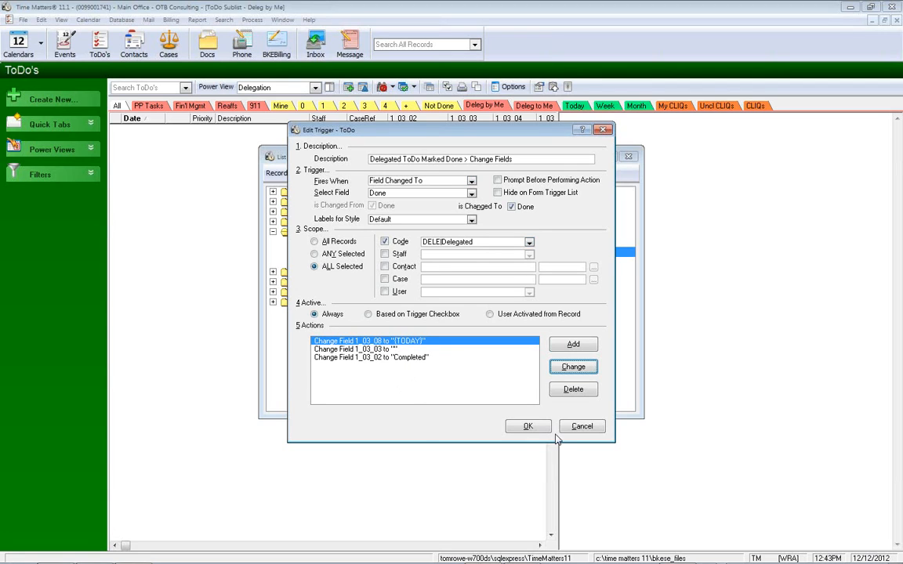
pyautogui.click(581, 426)
pyautogui.click(385, 263)
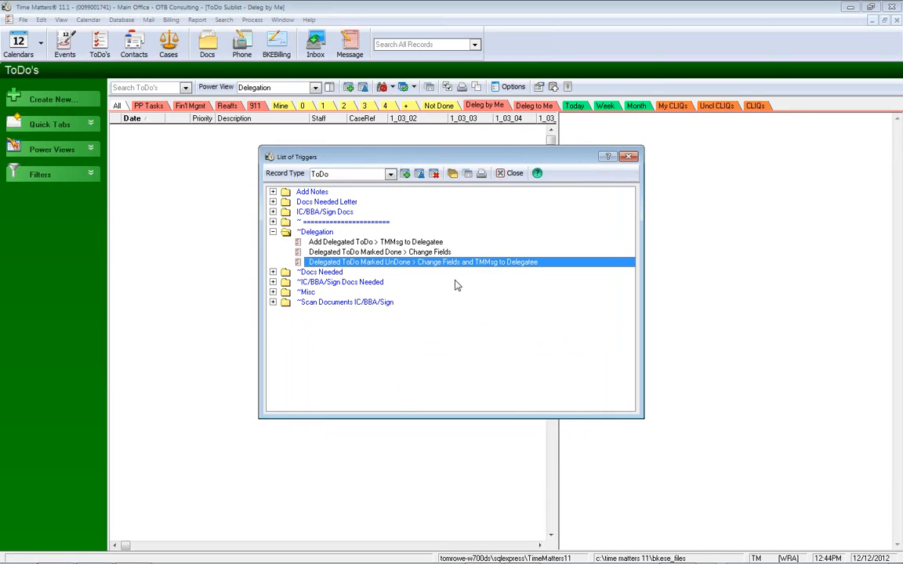
# Open the Delegated ToDo Marked UnDone trigger and view its send-message action
pyautogui.doubleClick(447, 262)
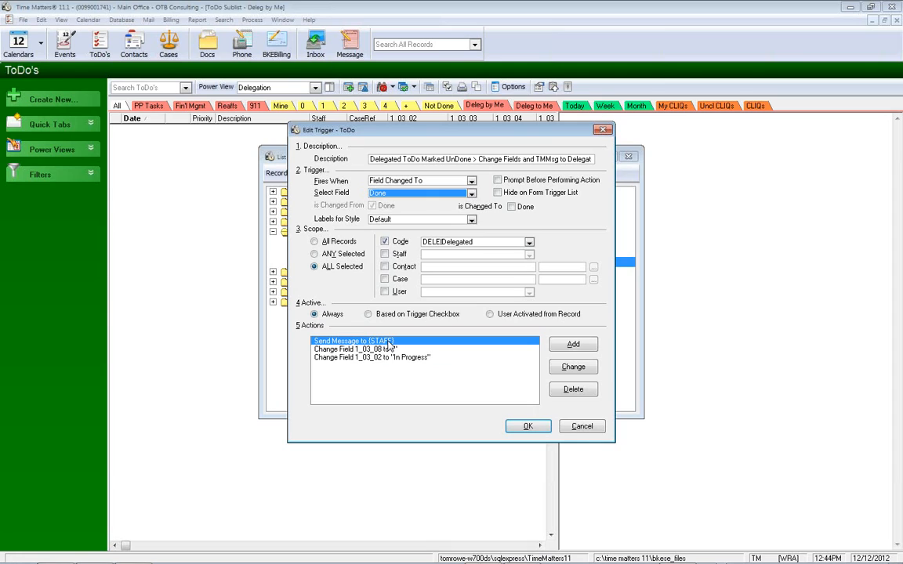
pyautogui.click(574, 367)
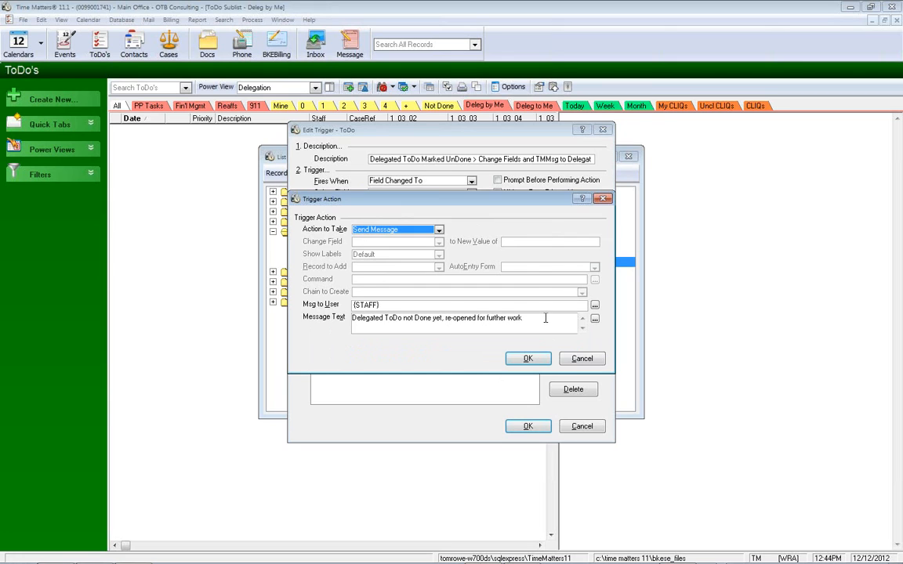
pyautogui.click(585, 359)
# Inspect the 1_03_08 clearing and 1_03_02 In Progress actions, then cancel the trigger editor
pyautogui.click(428, 350)
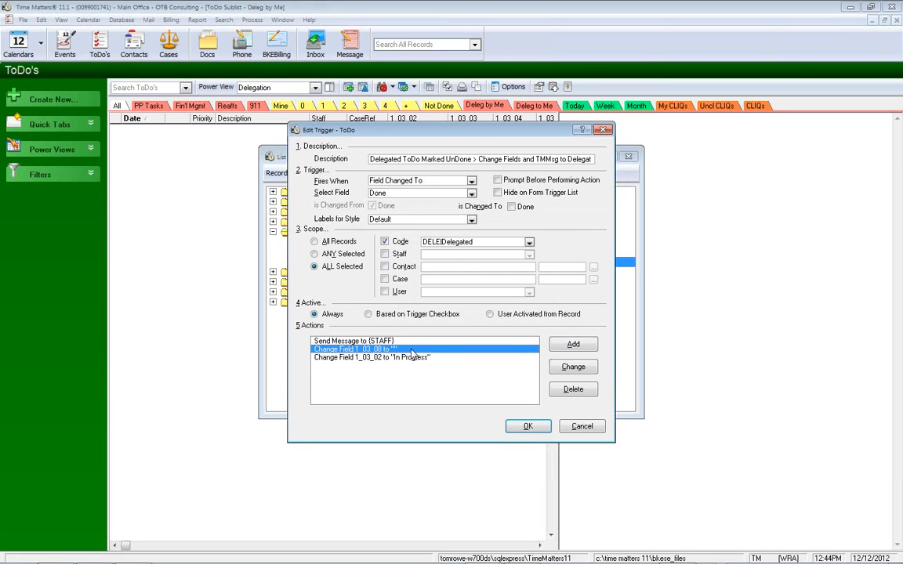
pyautogui.click(561, 369)
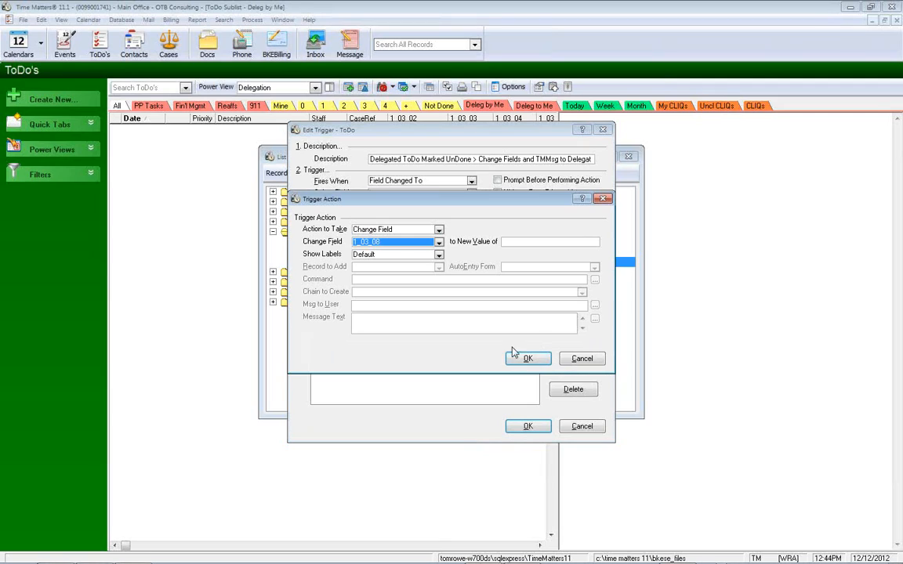
pyautogui.click(368, 255)
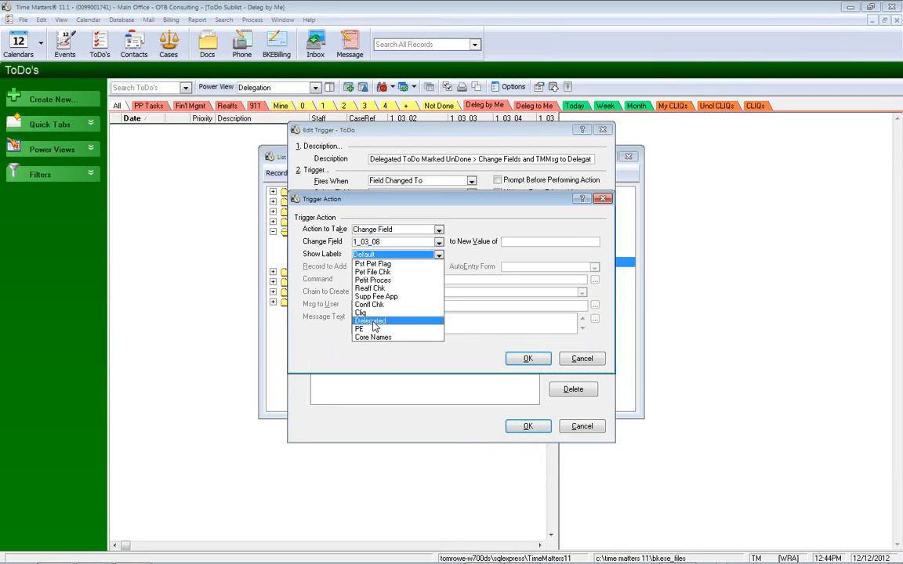
pyautogui.click(370, 321)
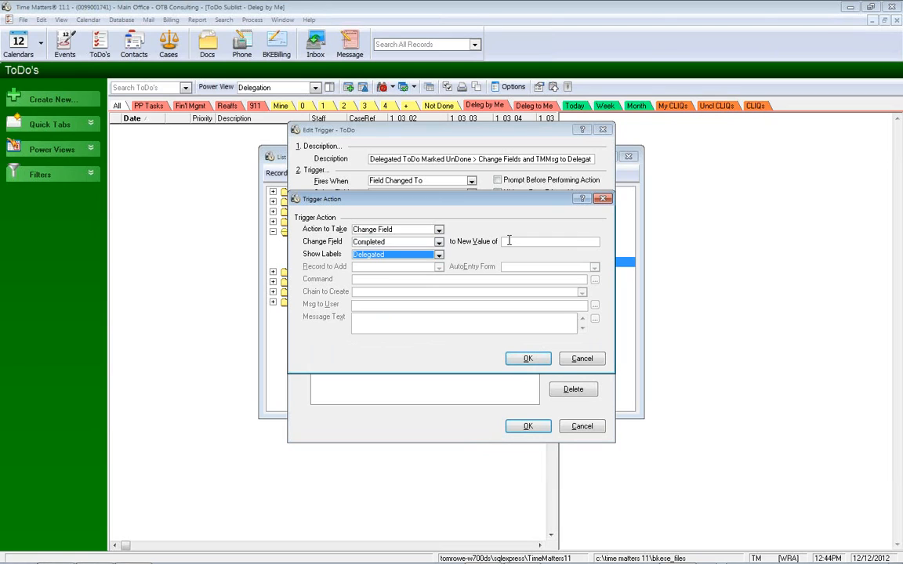
pyautogui.click(528, 358)
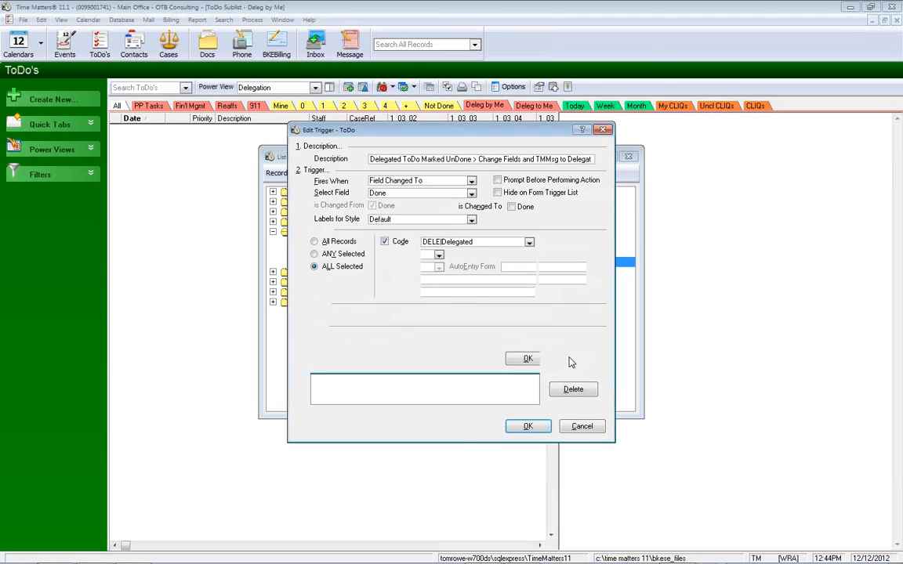
pyautogui.click(396, 358)
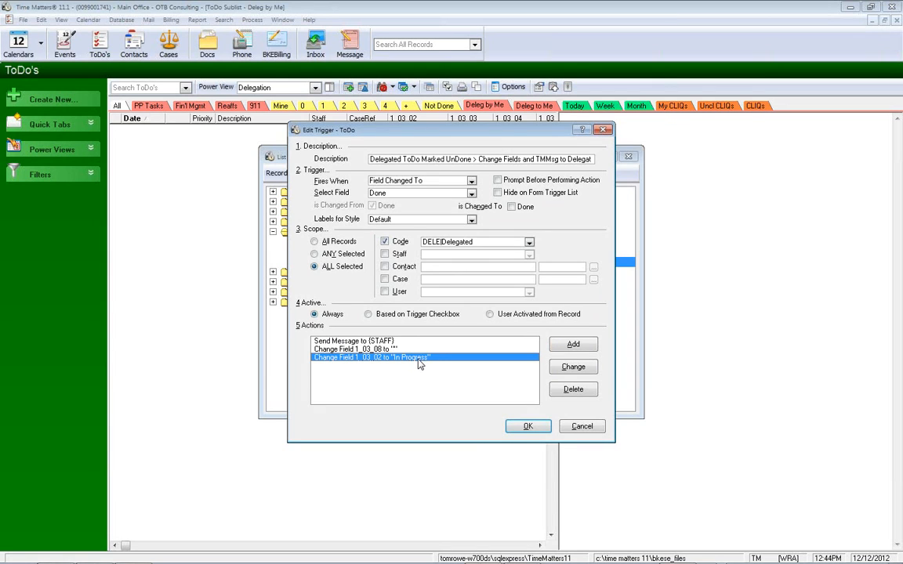
pyautogui.click(582, 426)
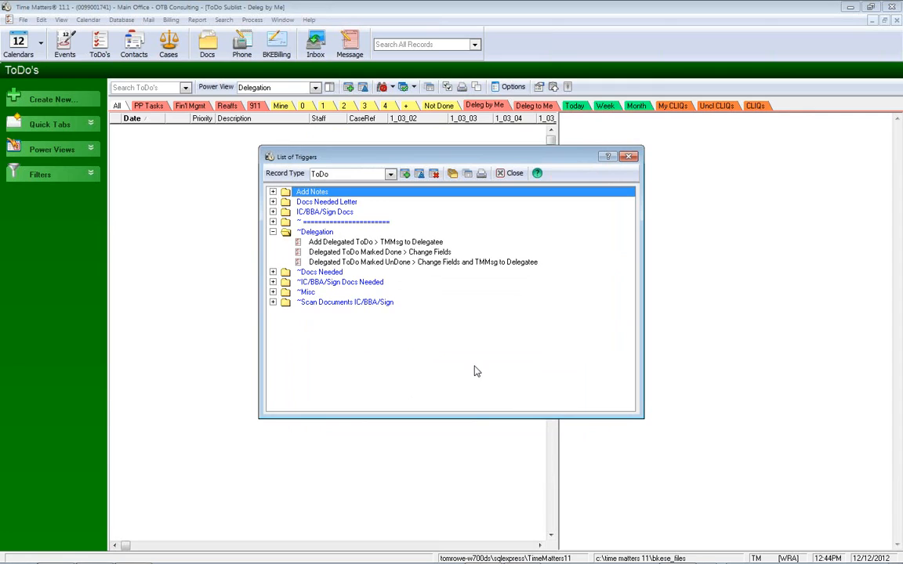
# Click through the other triggers in the ~Delegation folder
pyautogui.click(375, 262)
pyautogui.click(369, 252)
pyautogui.click(360, 242)
# Select Delegated ToDo Marked UnDone, close the List of Triggers, and start a new ToDo
pyautogui.click(363, 252)
pyautogui.click(364, 263)
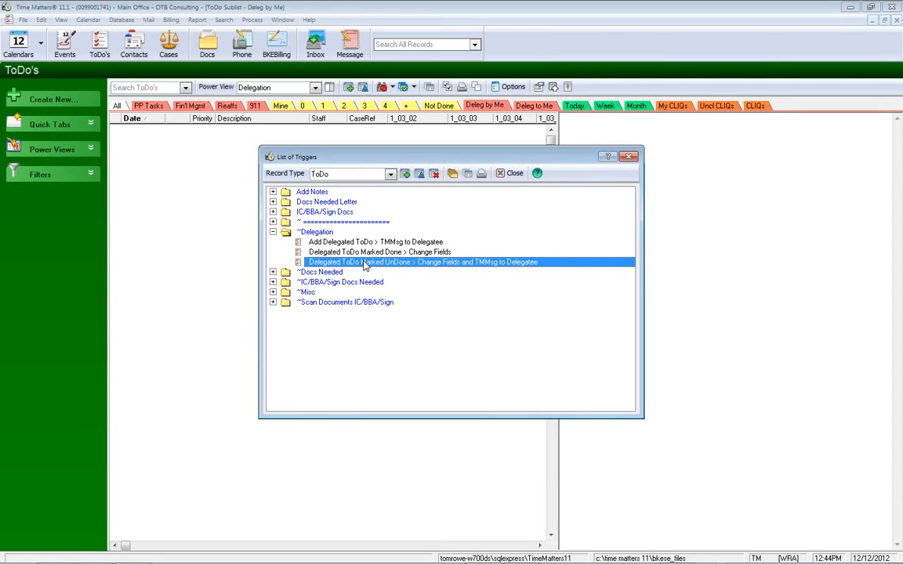
pyautogui.click(510, 173)
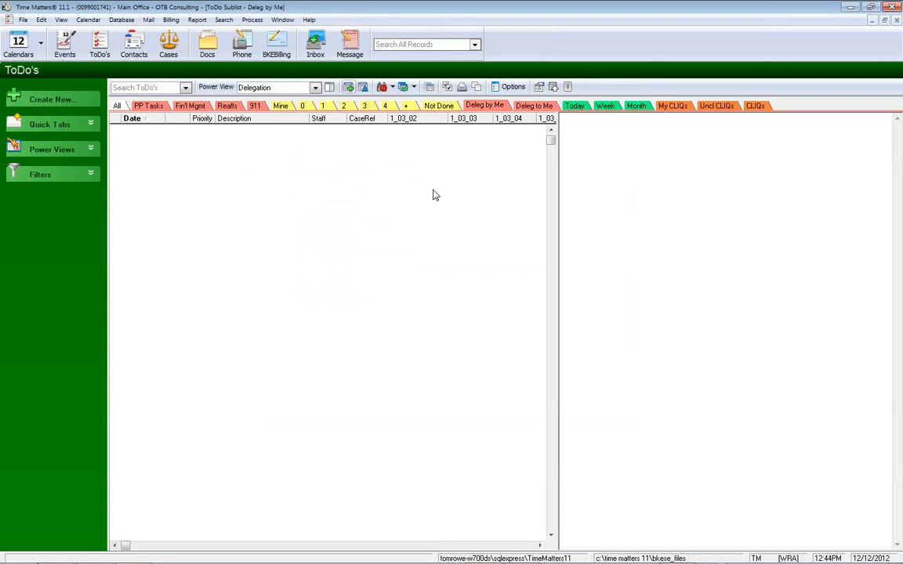
pyautogui.press('Insert')
pyautogui.click(551, 147)
pyautogui.write('del')
pyautogui.press('Tab')
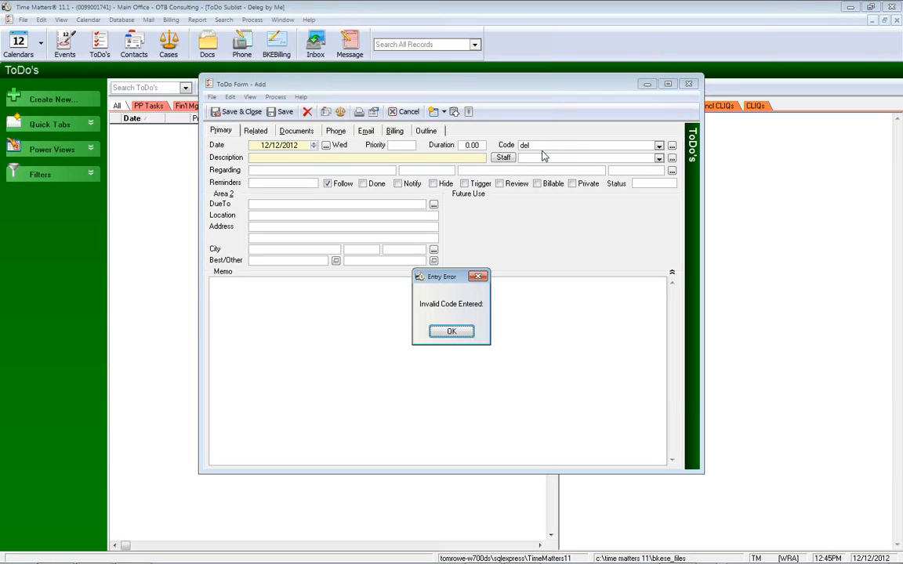
pyautogui.press('Return')
pyautogui.press('End')
pyautogui.write('e')
pyautogui.press('Tab')
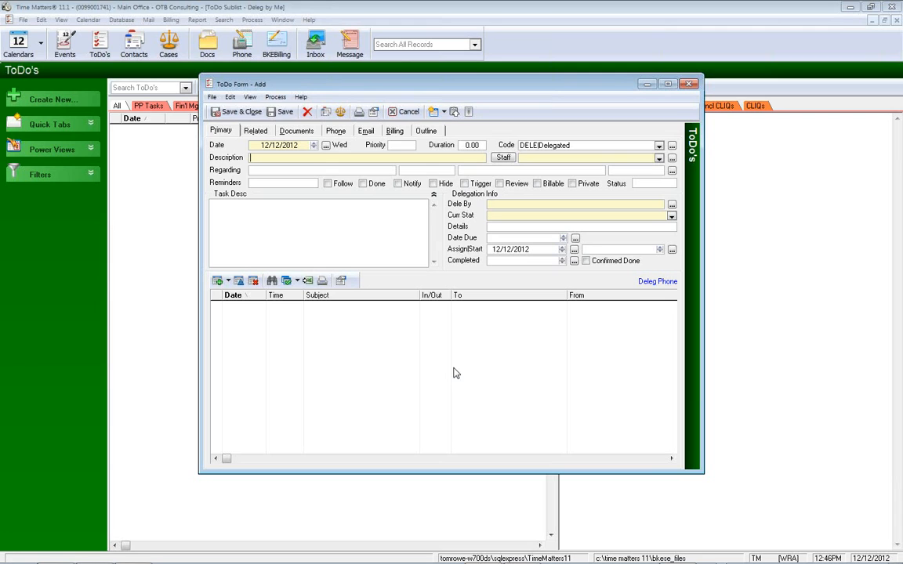
pyautogui.click(405, 112)
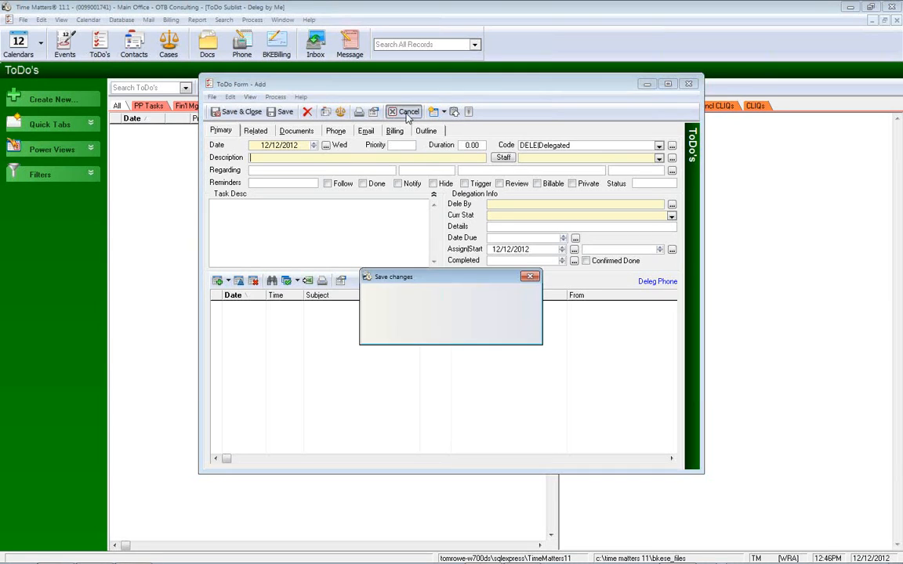
pyautogui.click(455, 333)
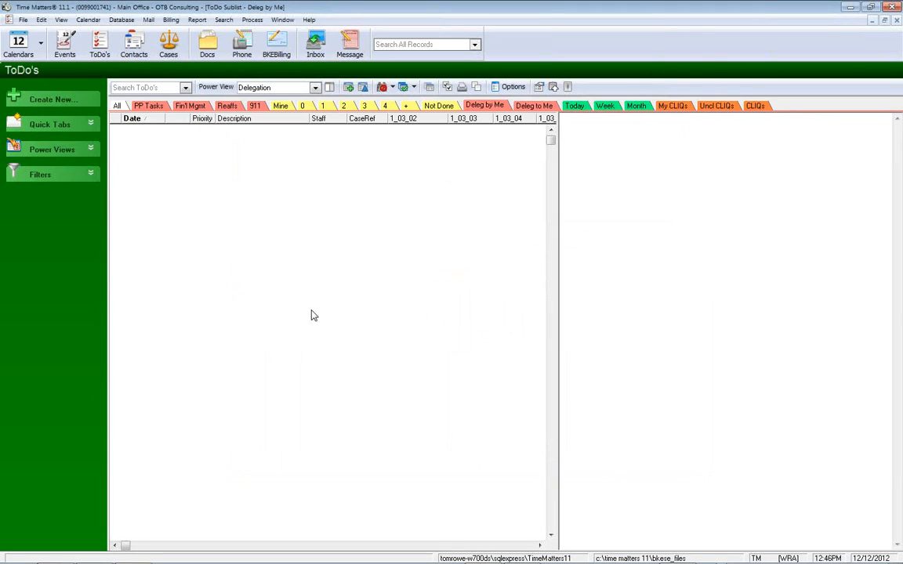
pyautogui.click(169, 43)
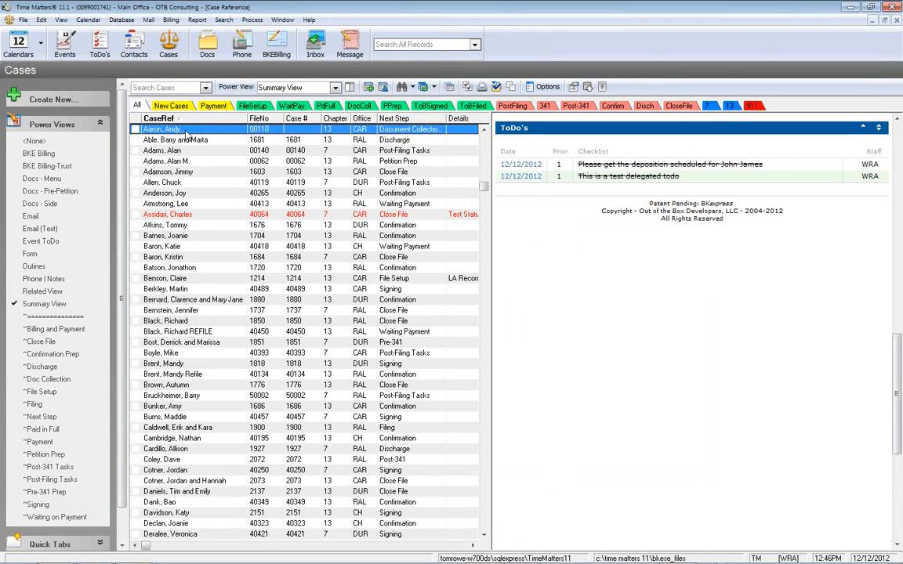
# On the first case, start a new phone call with code DELE (Delegated Ph)
pyautogui.click(188, 131)
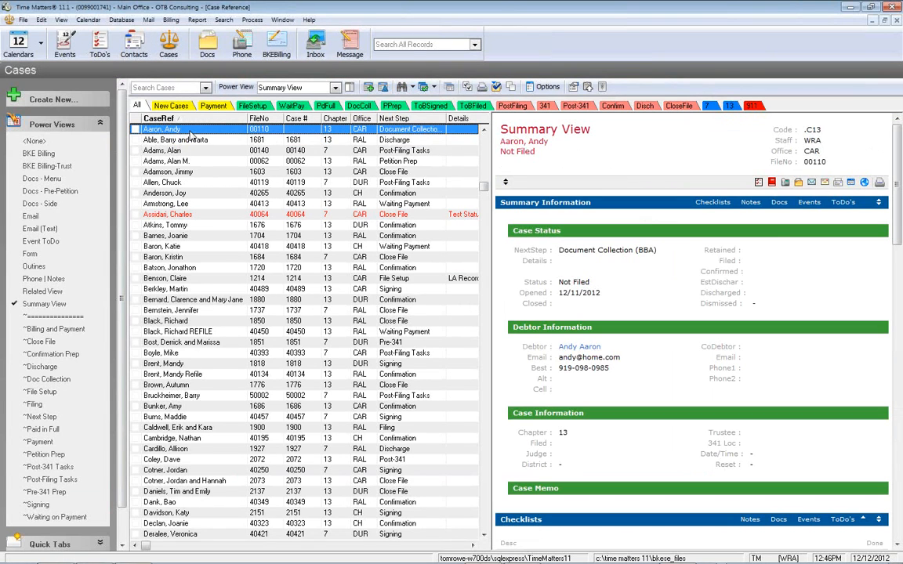
pyautogui.click(786, 182)
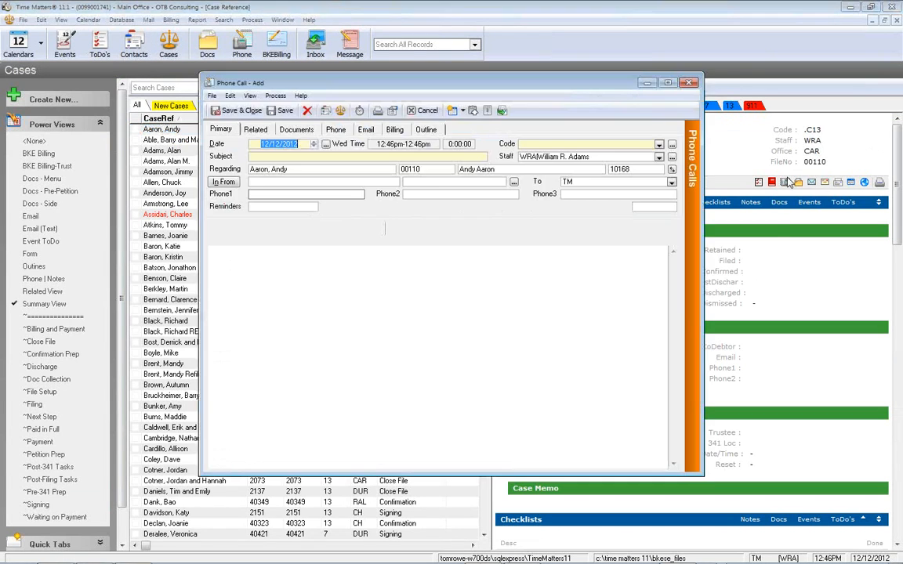
pyautogui.click(553, 143)
pyautogui.write('dele')
pyautogui.press('Tab')
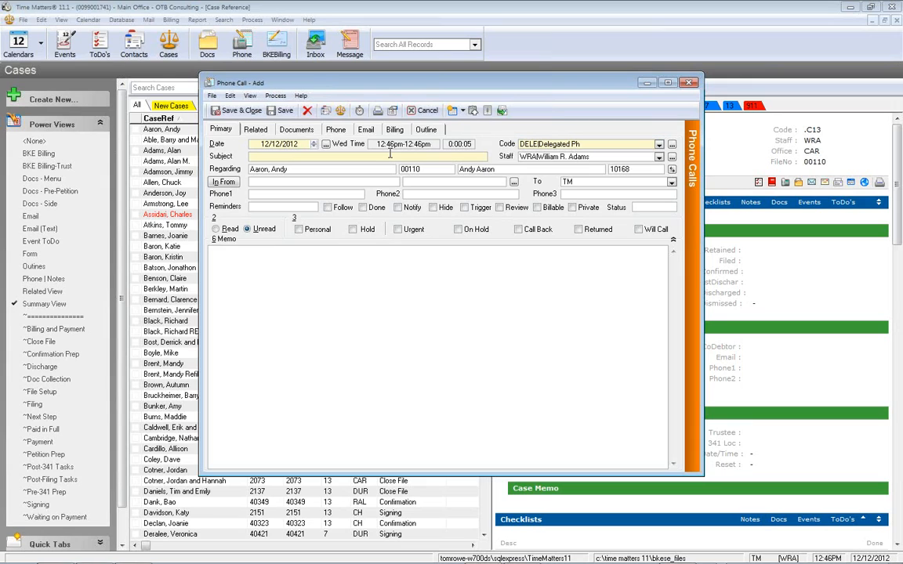
# Enter the call subject about speaking with opposing attorney re: depo dates
pyautogui.write('Spoke with opp atty re: depo dates')
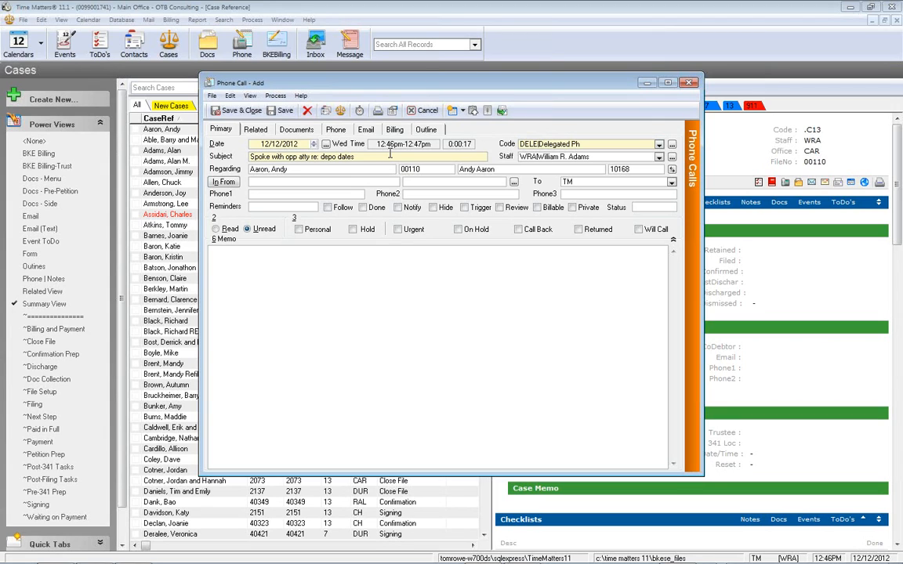
# Write the memo with filler text and the line 'I can do it on January 13.'
pyautogui.click(317, 275)
pyautogui.write('asjfa ;ldja;fjadfajfa;ldfjaldsf')
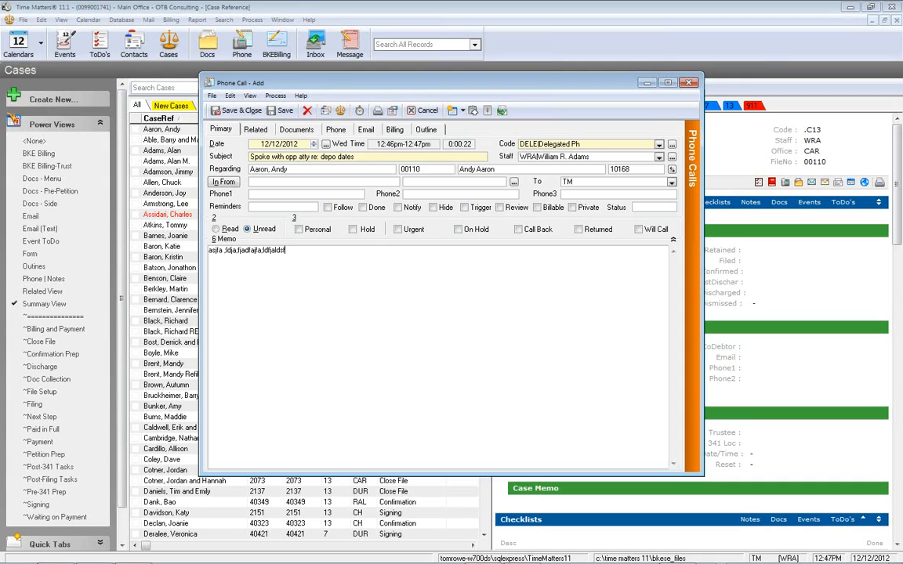
pyautogui.write("jasdfdafa 'dfadsfjdsa;falfka jf;lads jf;ldsajf;ldsf")
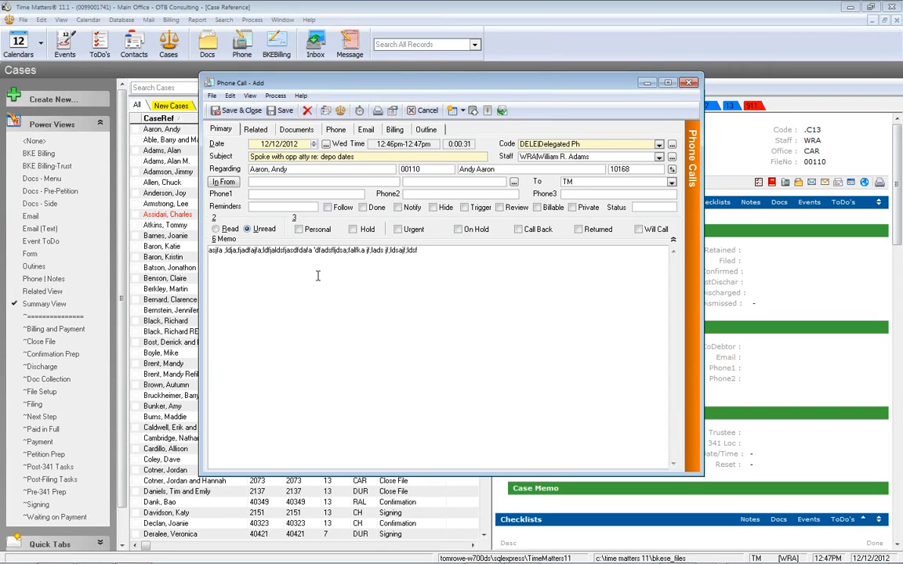
pyautogui.press('Return')
pyautogui.press('Return')
pyautogui.write('I can do i ton')
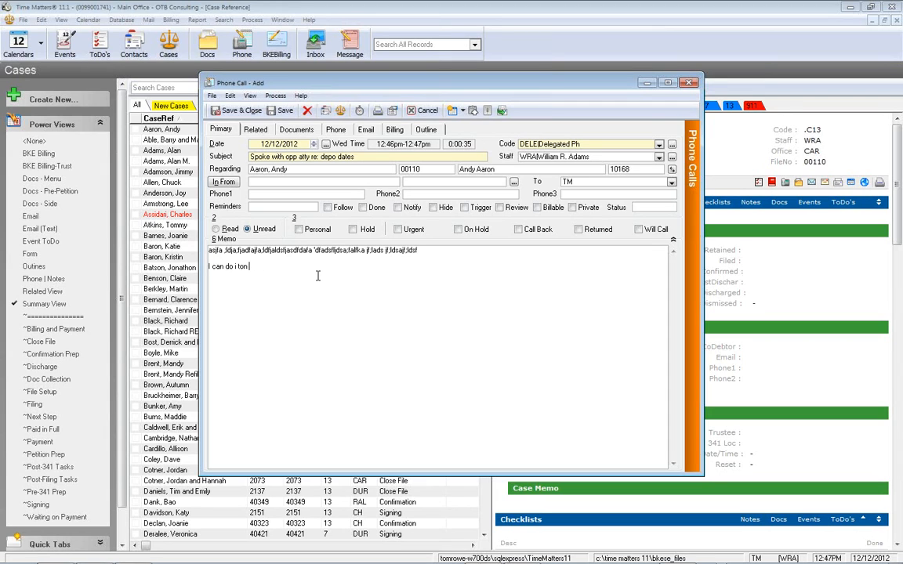
pyautogui.write(' January 13')
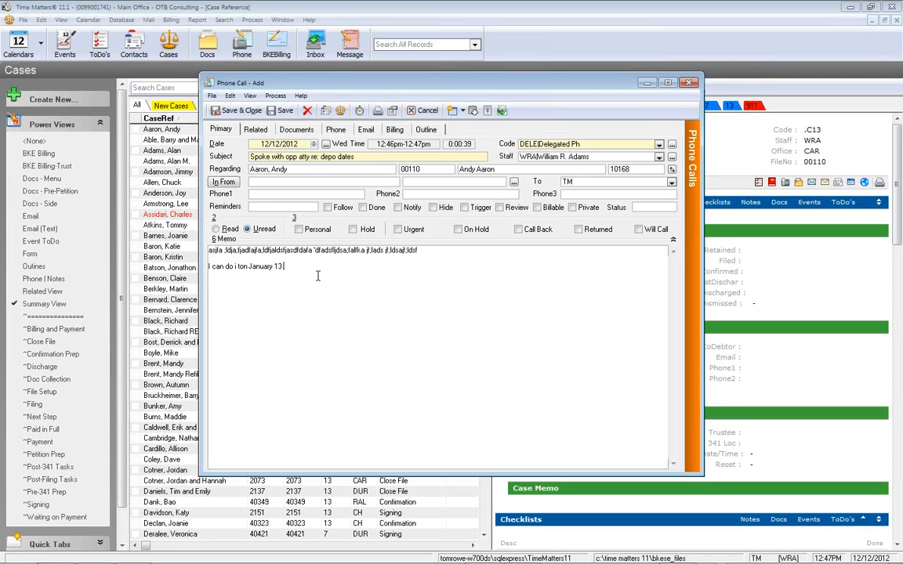
pyautogui.click(235, 267)
pyautogui.press('BackSpace')
pyautogui.press('BackSpace')
pyautogui.press('BackSpace')
pyautogui.write('it')
pyautogui.click(287, 260)
pyautogui.write('.')
# Change the memo sentence to start with 'We', then save the phone call
pyautogui.moveTo(287, 268); pyautogui.dragTo(223, 269)
pyautogui.click(340, 264)
pyautogui.press('Home')
pyautogui.hotkey('shift', 'Right')
pyautogui.write('We')
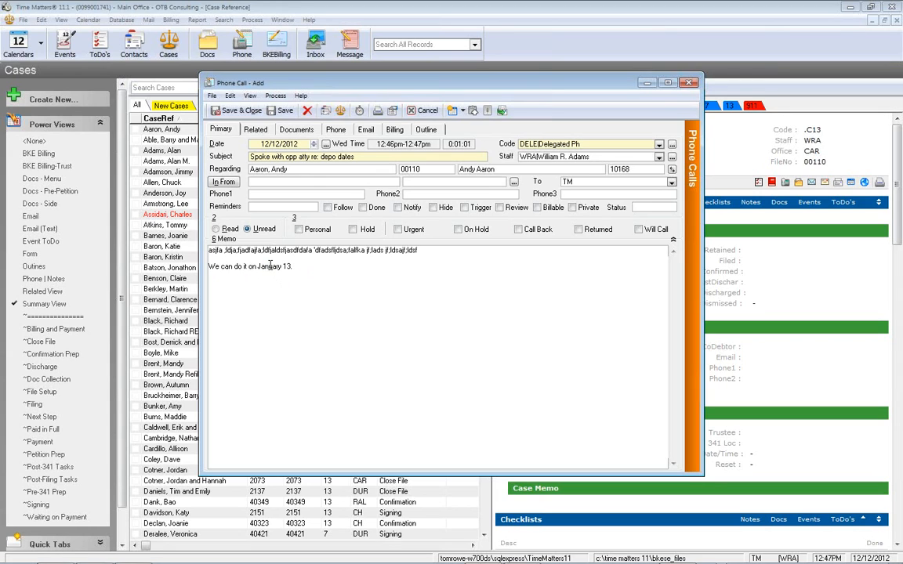
pyautogui.click(308, 265)
pyautogui.moveTo(356, 157); pyautogui.dragTo(215, 153)
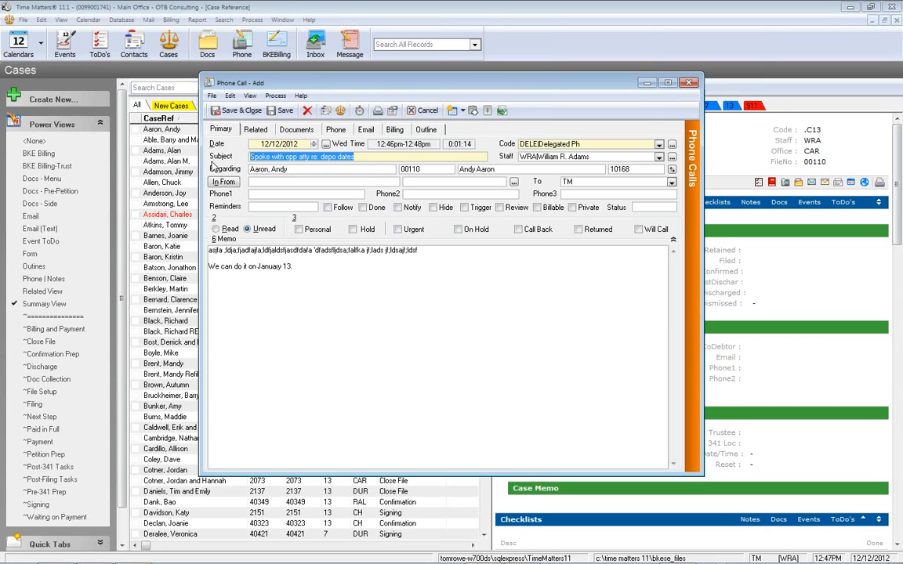
pyautogui.click(350, 322)
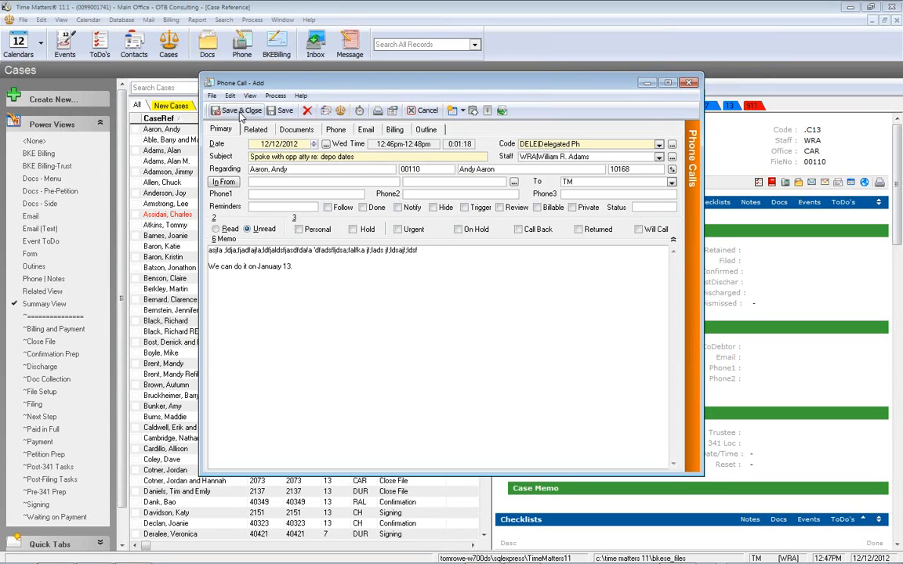
pyautogui.click(240, 114)
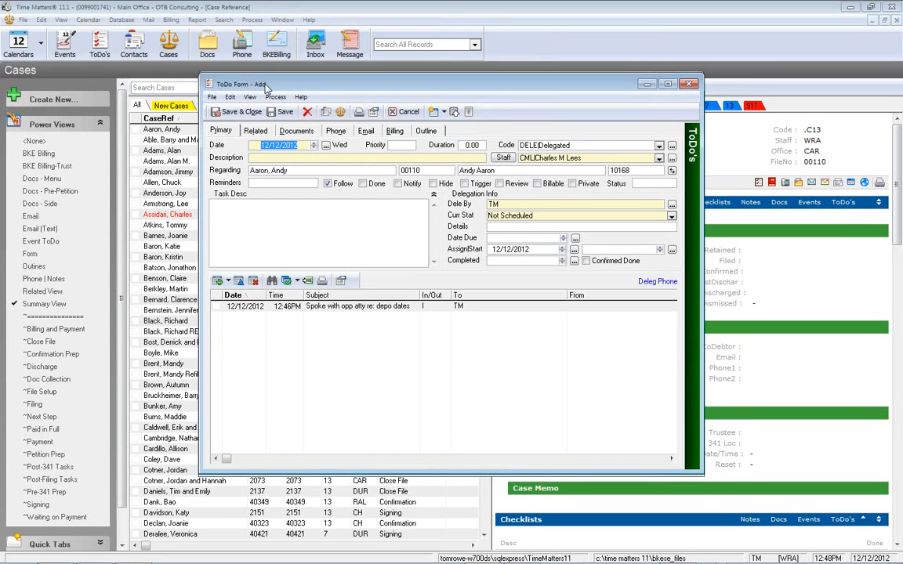
# Set the delegated ToDo's assigned staff and delegated-by fields to WRA
pyautogui.click(593, 147)
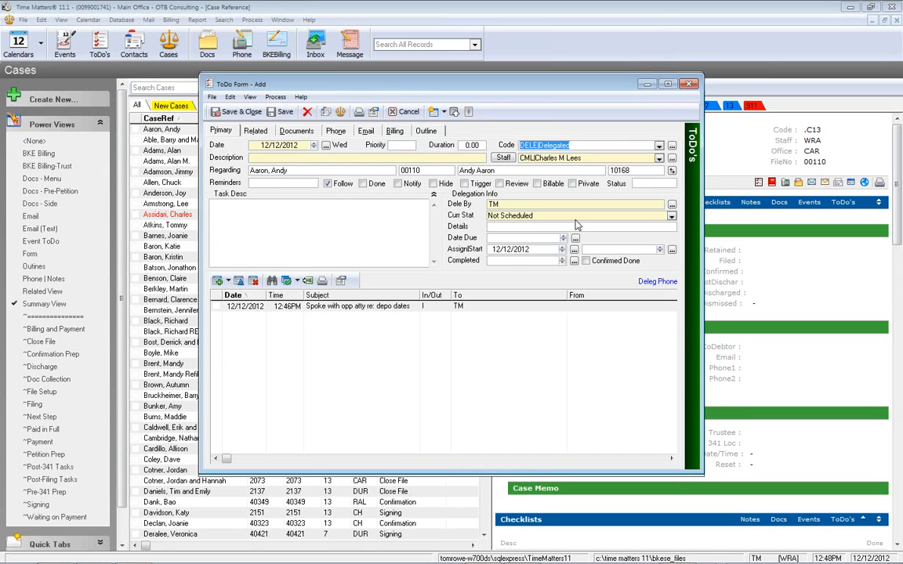
pyautogui.click(591, 158)
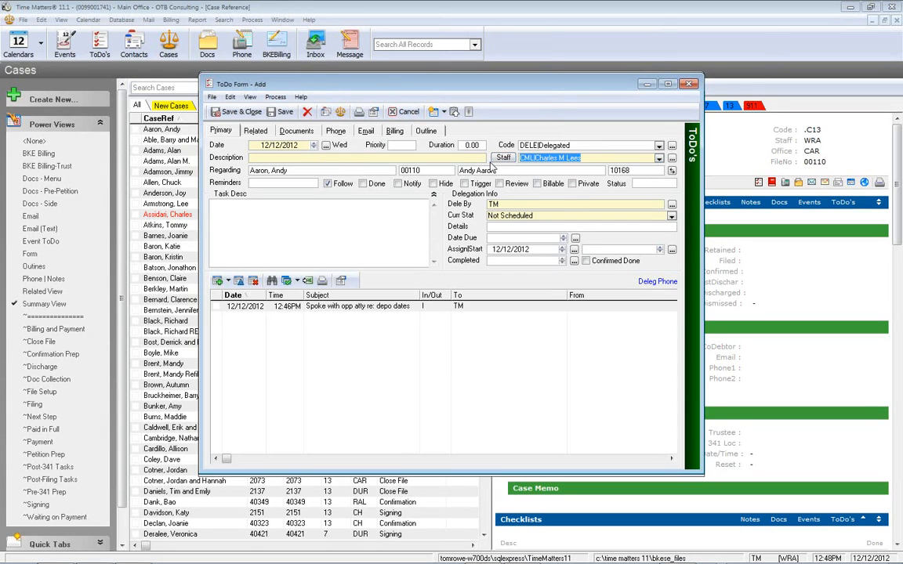
pyautogui.press('Delete')
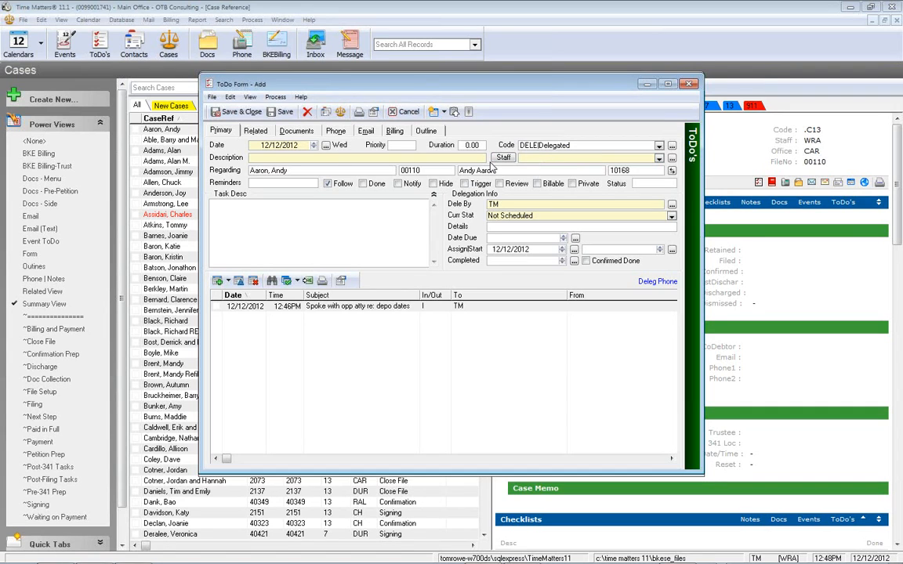
pyautogui.write('wra')
pyautogui.press('Tab')
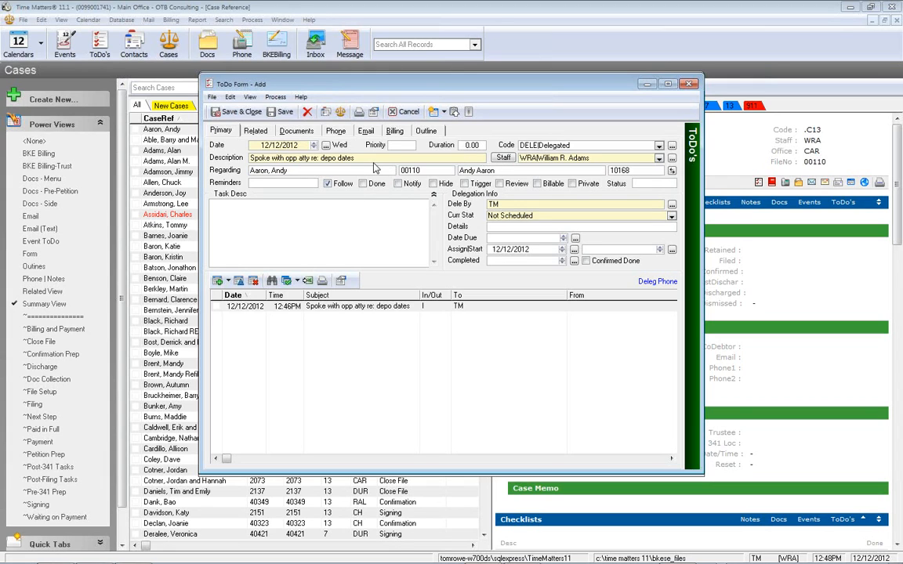
pyautogui.moveTo(371, 160); pyautogui.dragTo(198, 147)
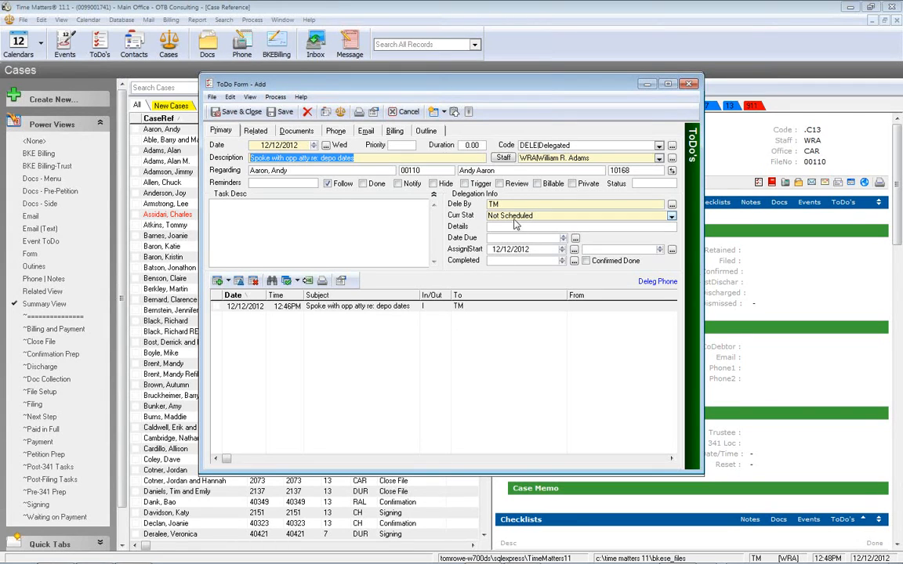
pyautogui.click(463, 205)
pyautogui.write('WRA')
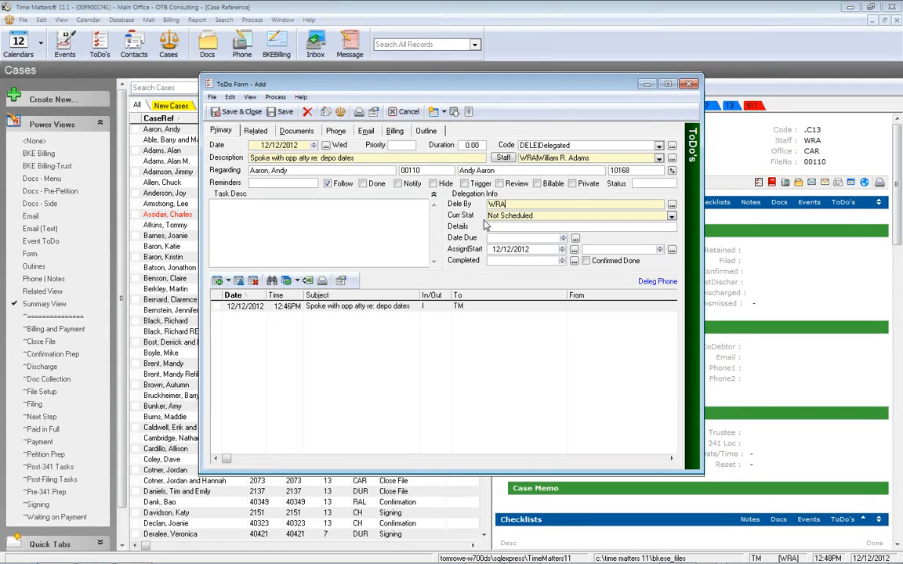
pyautogui.press('Tab')
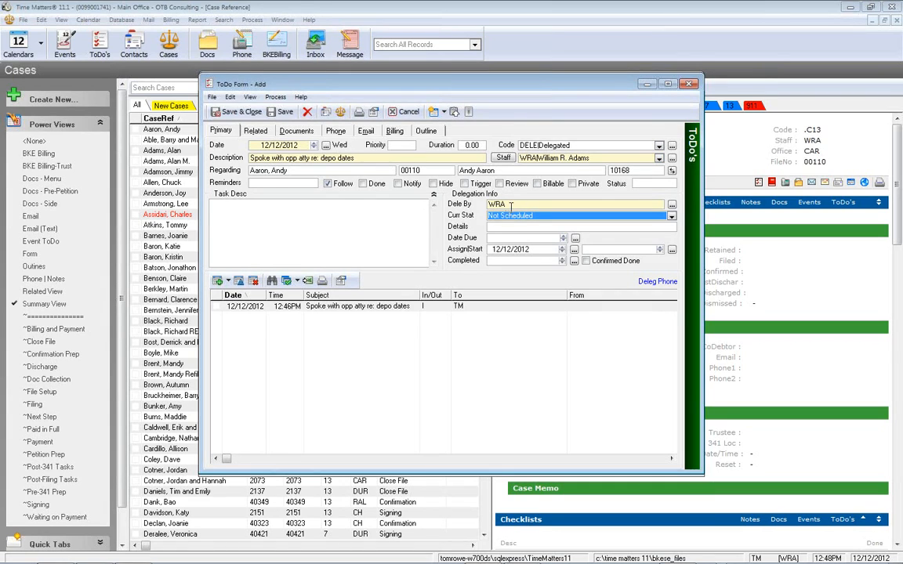
# Enter the task description 'See phone record for details ... set depos' and save the ToDo
pyautogui.moveTo(373, 159); pyautogui.dragTo(234, 159)
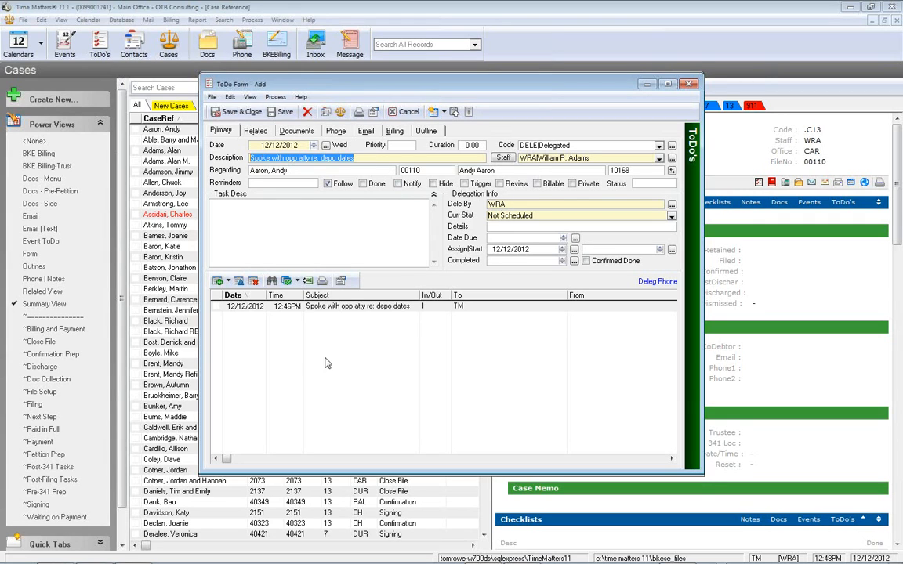
pyautogui.click(388, 306)
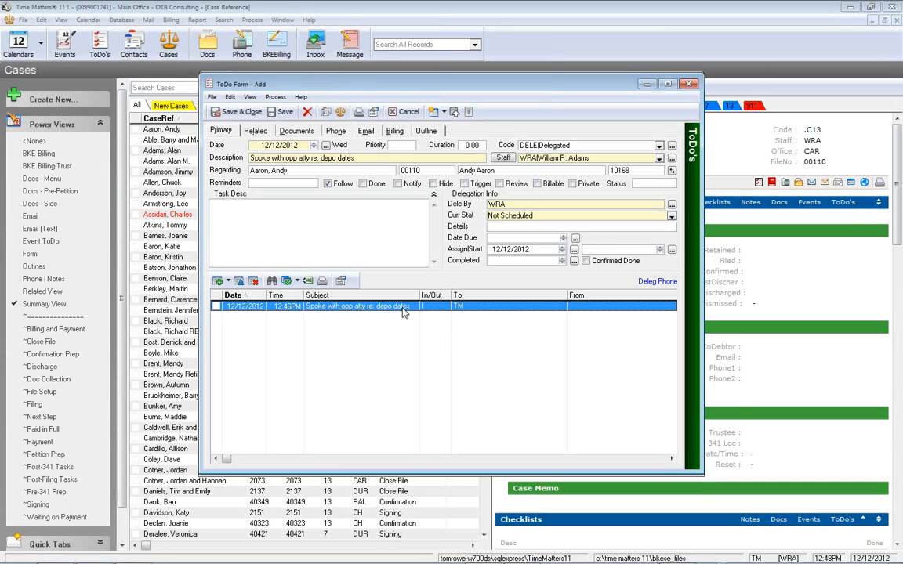
pyautogui.click(260, 229)
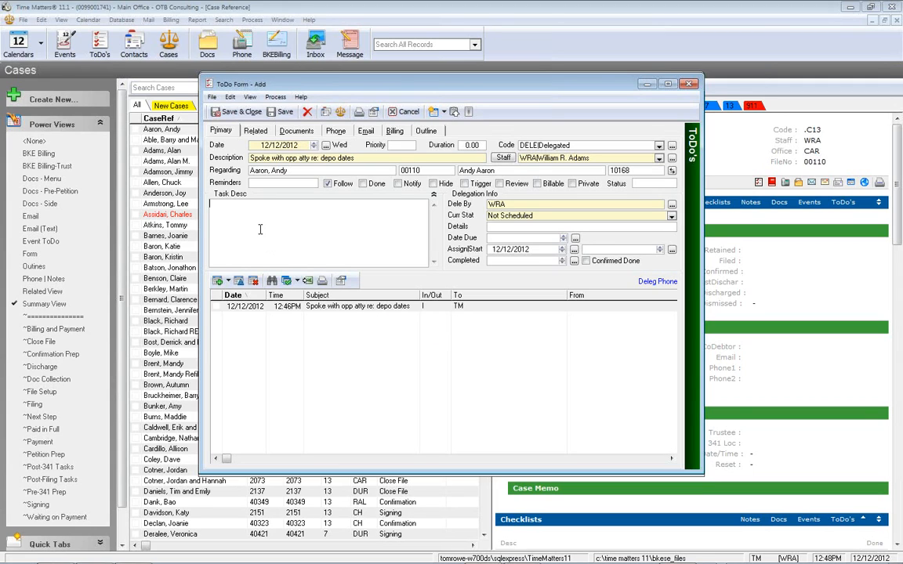
pyautogui.write('See phone record for details ... set depos')
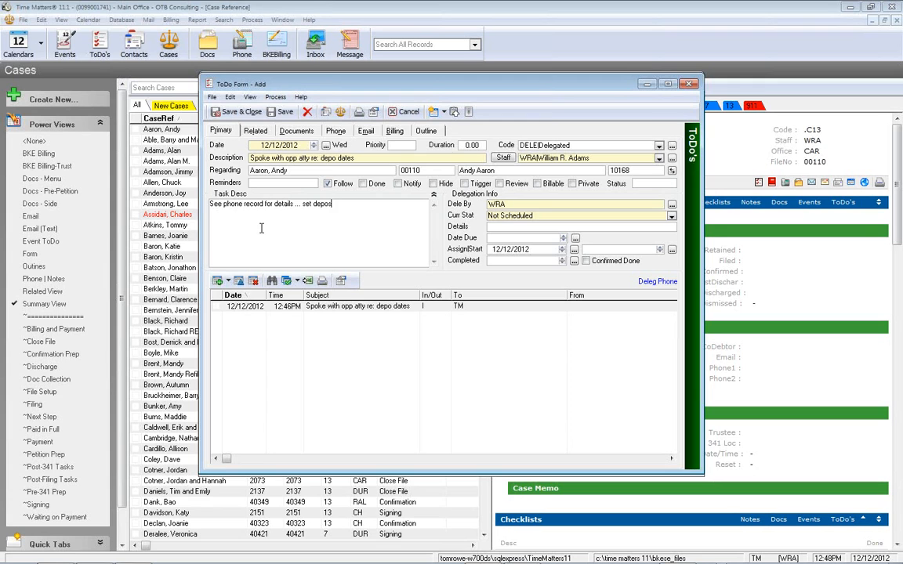
pyautogui.click(242, 112)
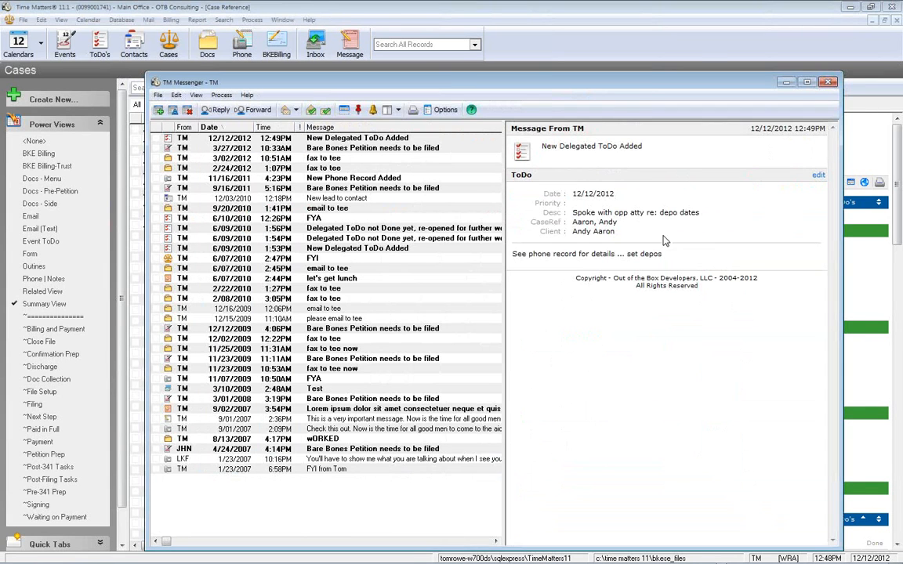
# Delete the New Delegated ToDo Added message in TM Messenger and close the window
pyautogui.moveTo(500, 84); pyautogui.dragTo(504, 57)
pyautogui.click(353, 110)
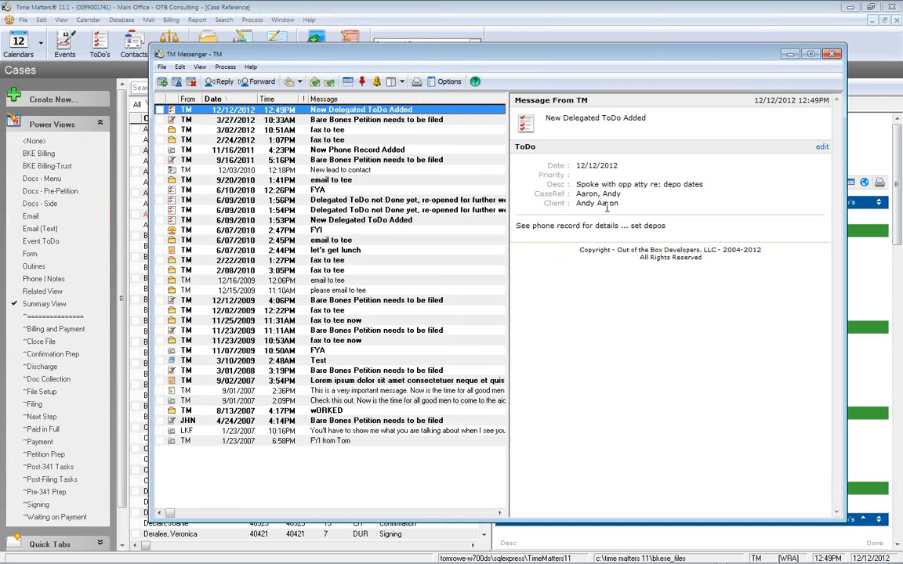
pyautogui.press('Delete')
pyautogui.click(833, 53)
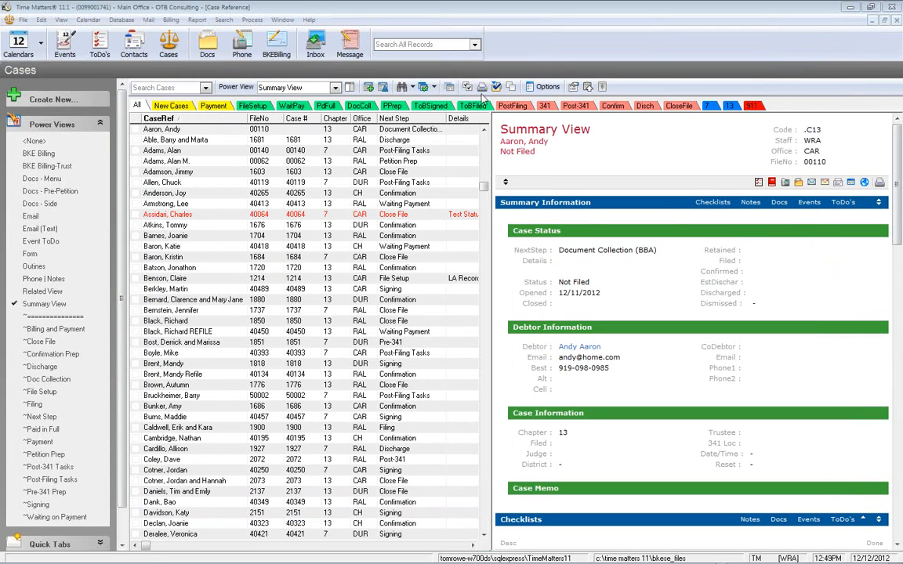
# From the Deleg to Me ToDo list, open the depo-dates task and its linked phone record
pyautogui.click(99, 47)
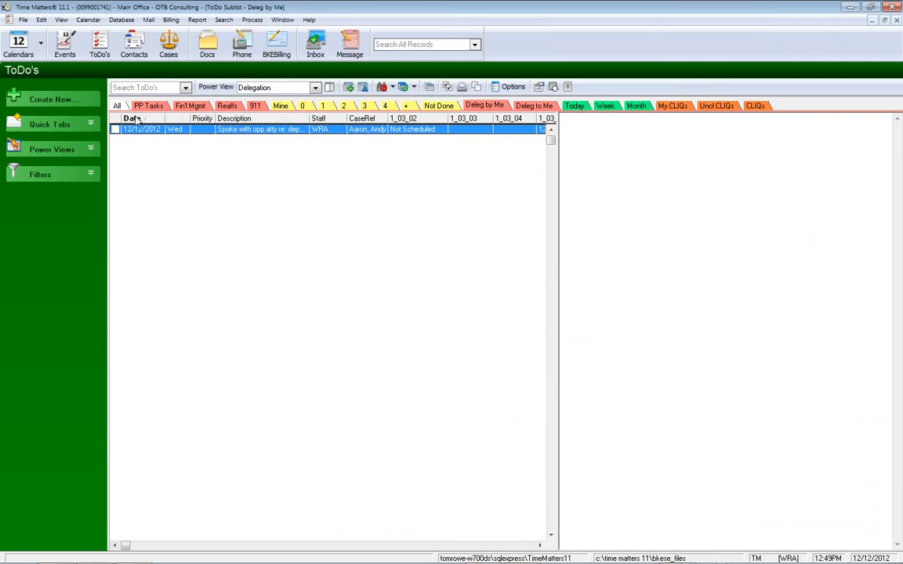
pyautogui.click(546, 108)
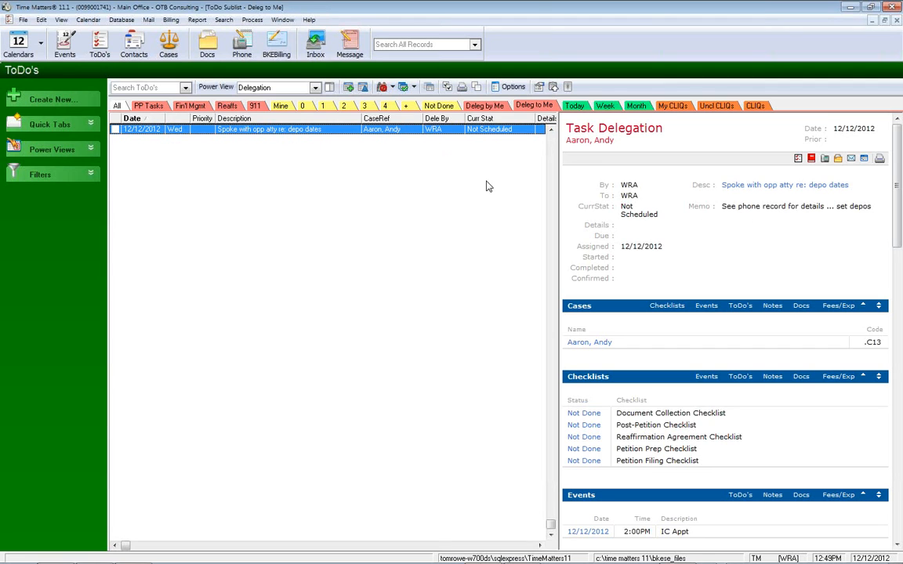
pyautogui.doubleClick(332, 131)
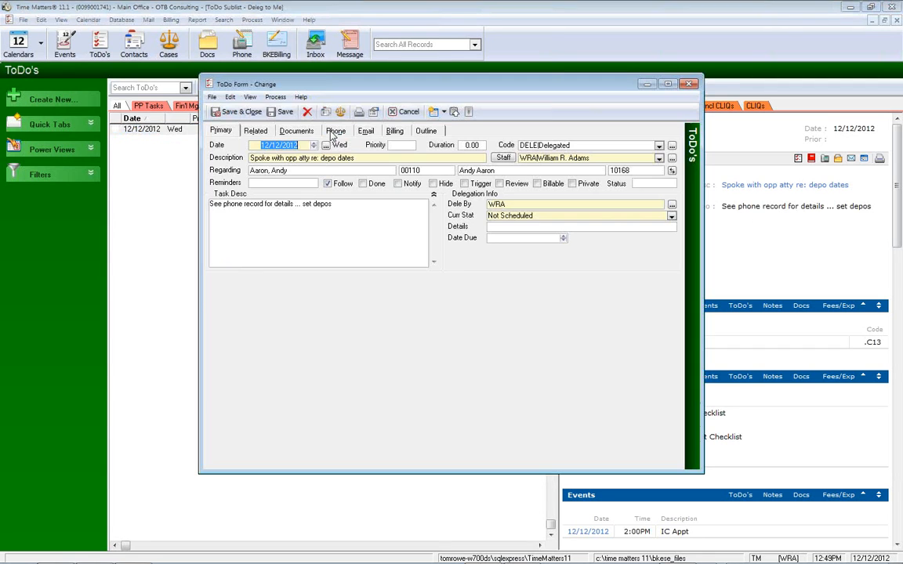
pyautogui.doubleClick(371, 307)
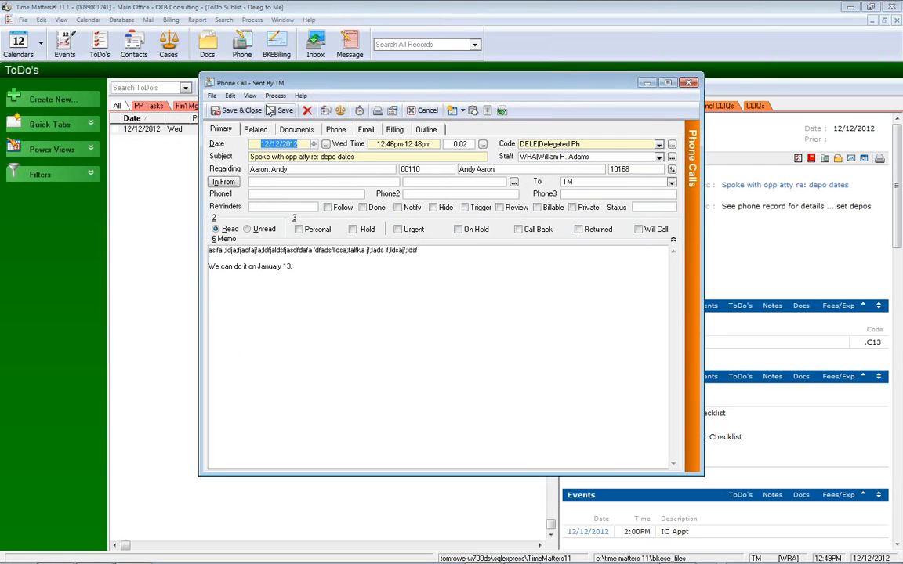
# Close the phone call record without saving any changes
pyautogui.moveTo(347, 280); pyautogui.dragTo(207, 242)
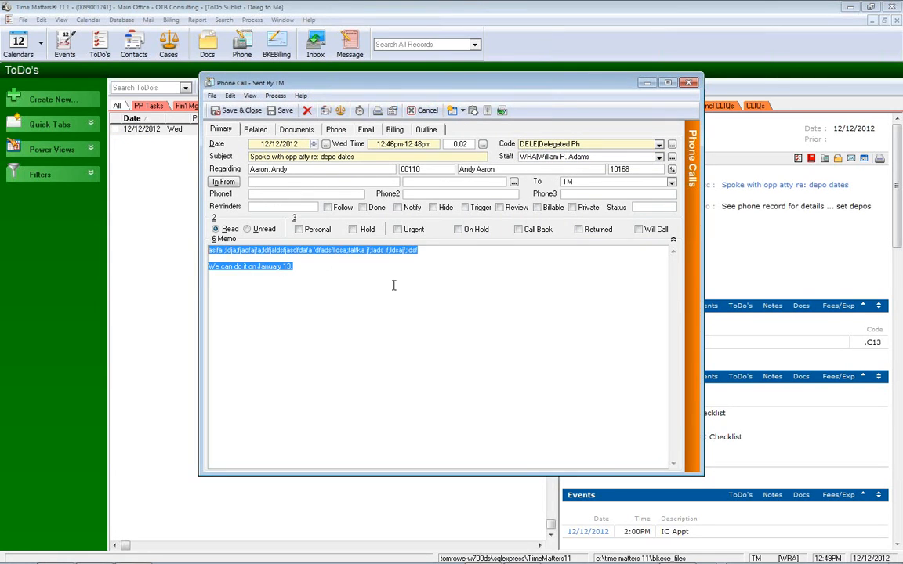
pyautogui.click(404, 286)
pyautogui.click(427, 112)
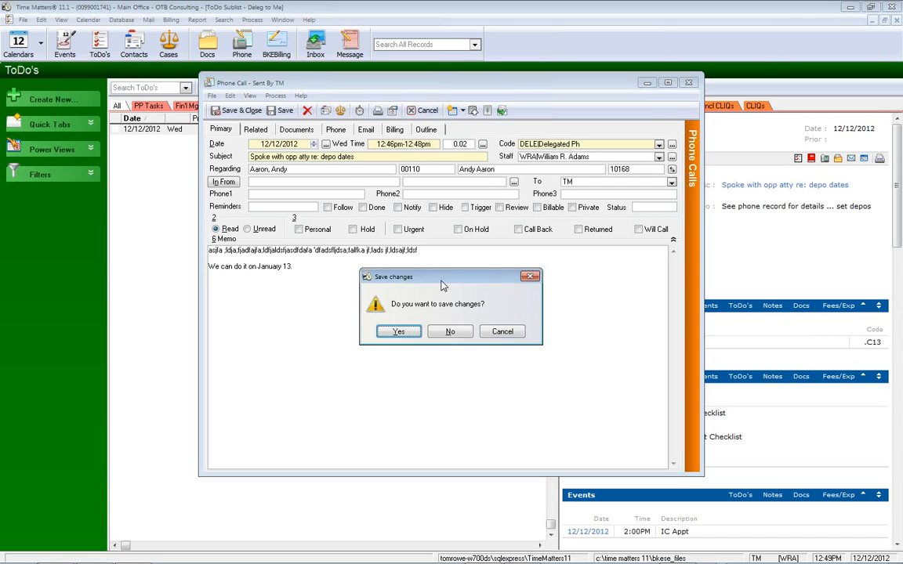
pyautogui.click(454, 329)
# Save and close the depo-dates task and show it in the Deleg by Me list
pyautogui.click(455, 307)
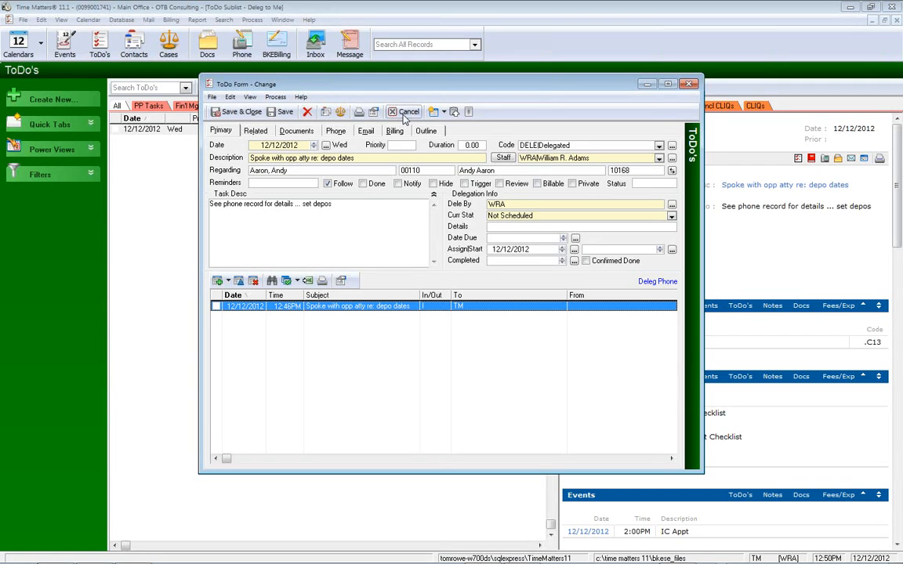
pyautogui.click(235, 111)
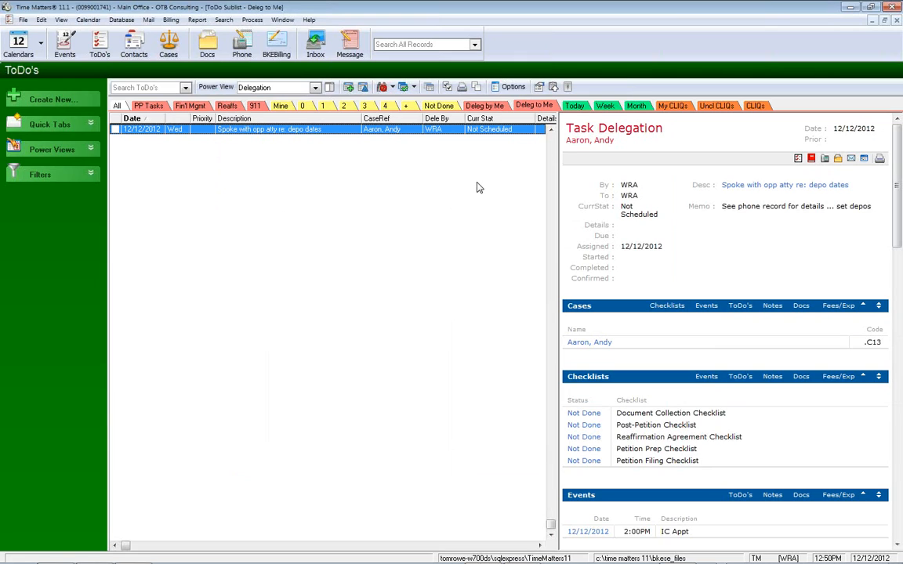
pyautogui.click(486, 107)
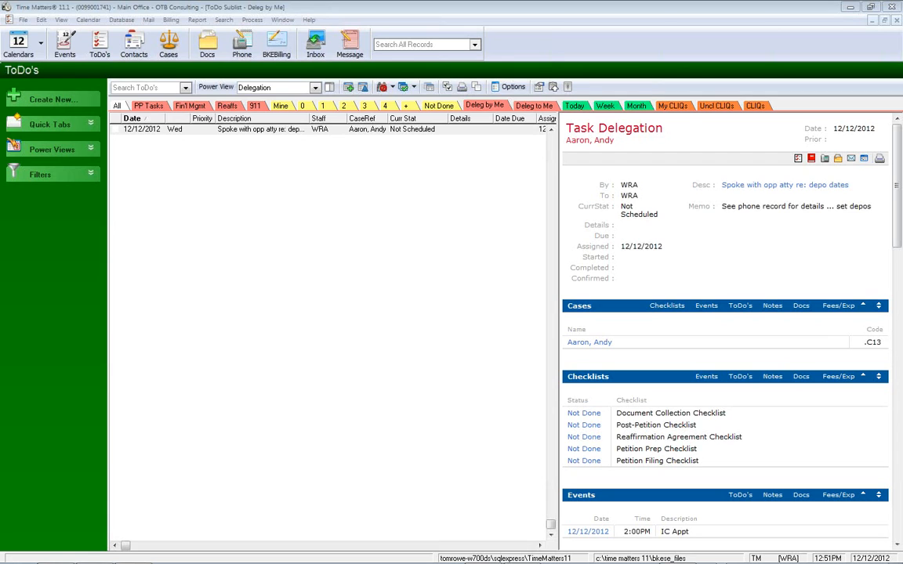
pyautogui.moveTo(513, 561)
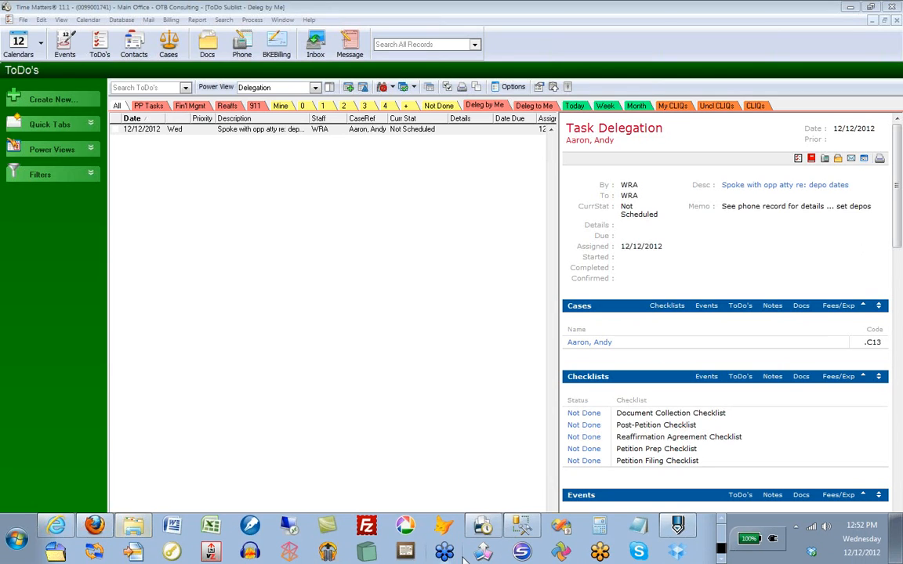
# Bring the OTB Consulting website forward and visit its Resources and Home pages
pyautogui.click(95, 527)
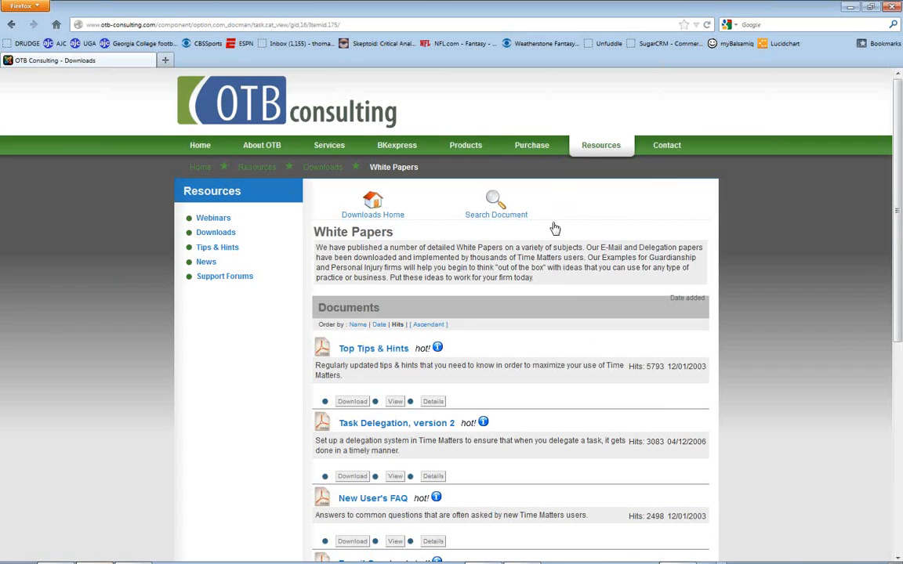
pyautogui.click(592, 149)
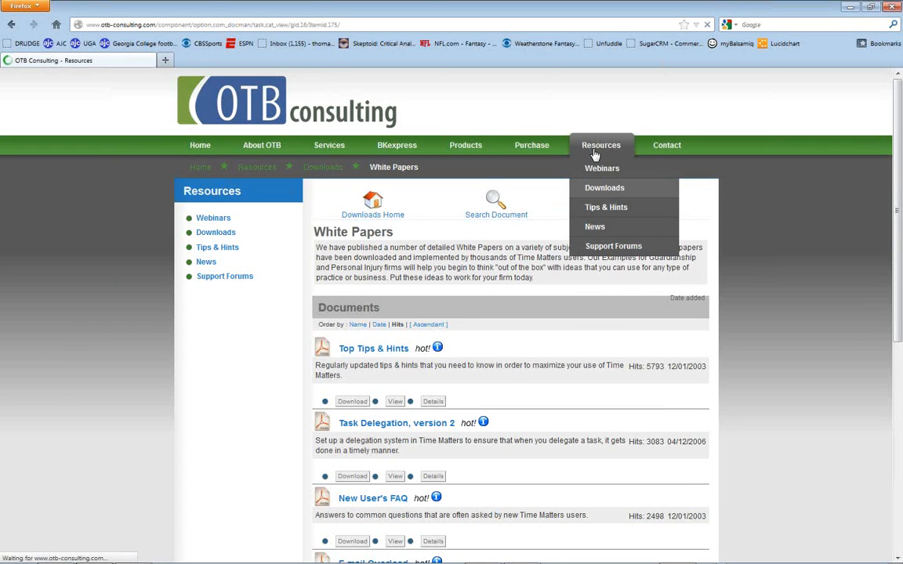
pyautogui.moveTo(592, 154)
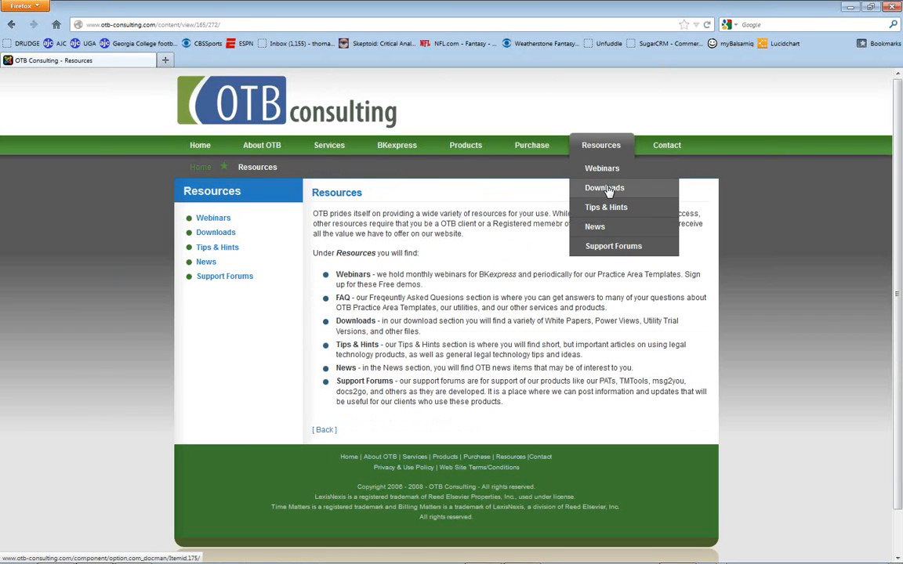
pyautogui.click(201, 147)
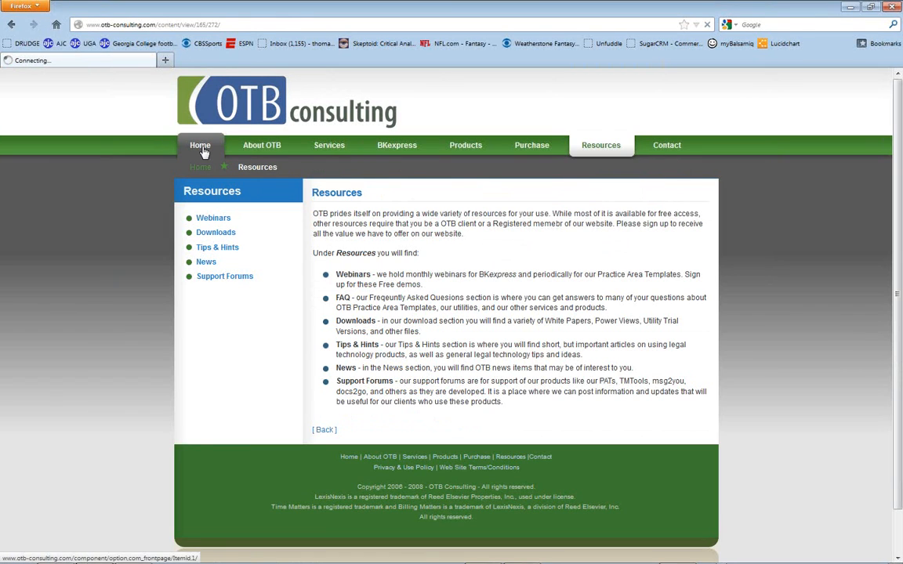
pyautogui.scroll(-5, 611, 356)
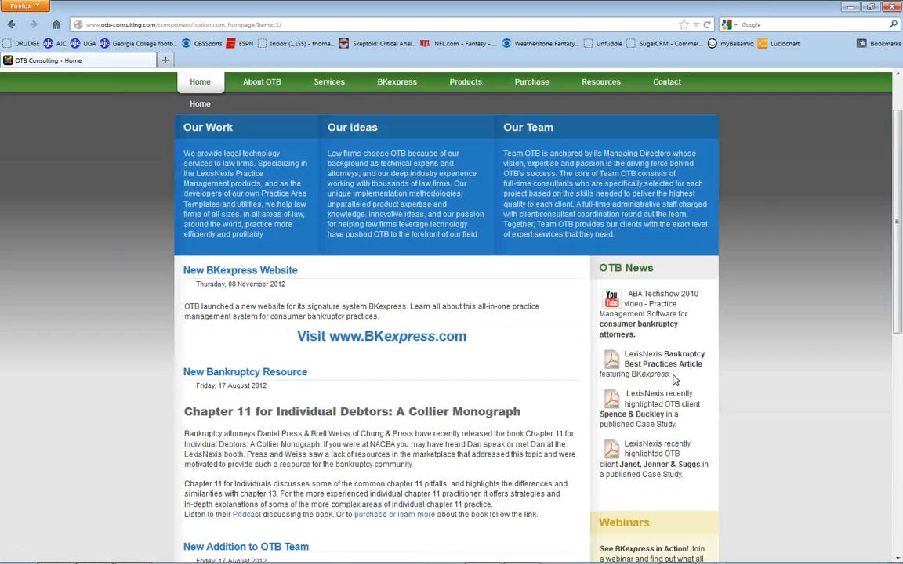
pyautogui.scroll(3, 673, 374)
pyautogui.scroll(2, 670, 372)
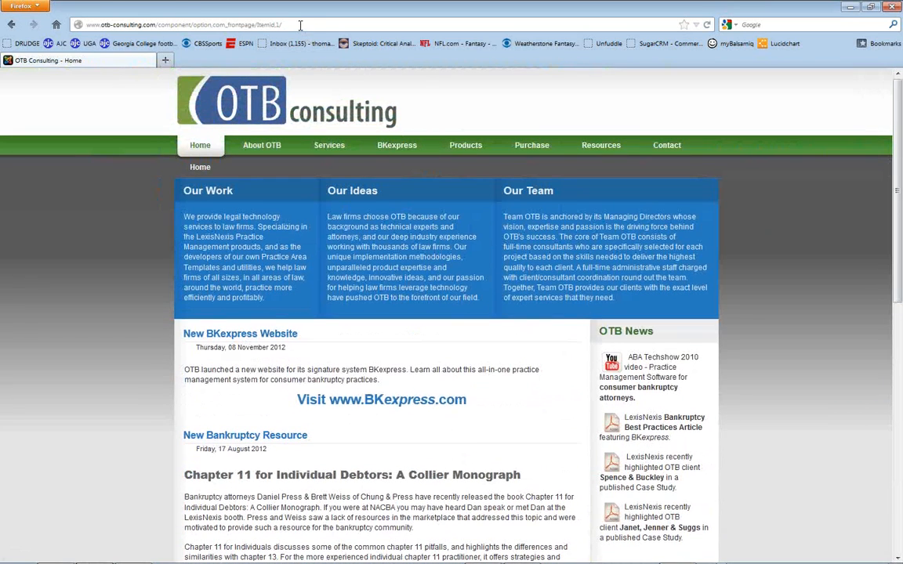
pyautogui.click(300, 26)
pyautogui.write('www.bk')
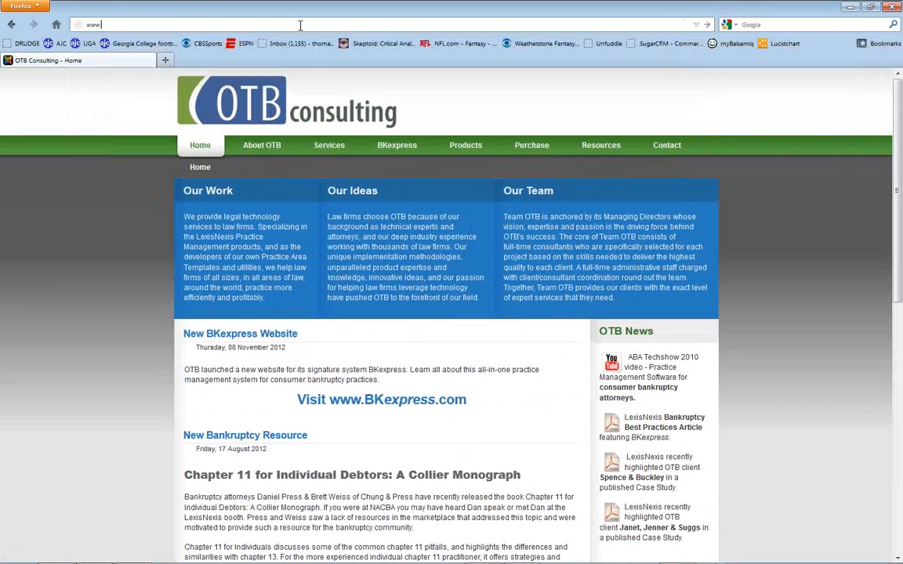
pyautogui.write('express.com')
pyautogui.press('Return')
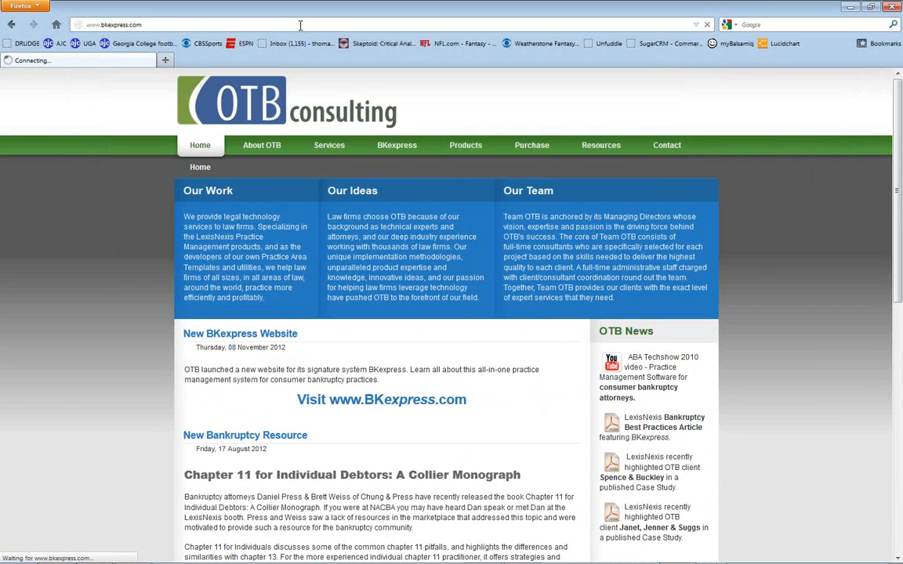